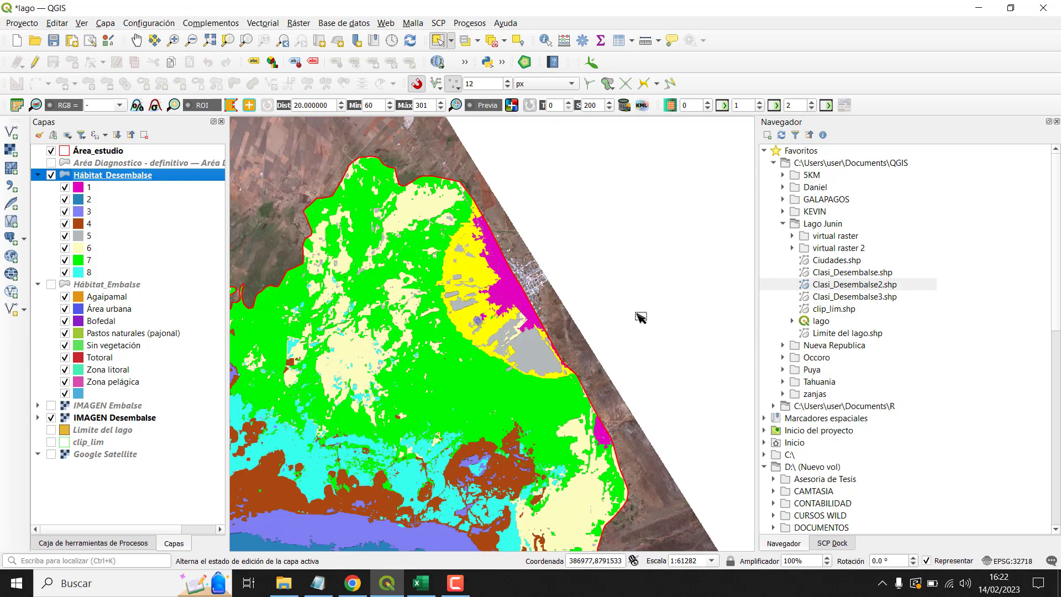
Step: Open the attribute table of the Hábitat_Desembalse layer and look through the DN and Nomb values before closing it
{"action": "right_click", "coordinate": [163, 176]}
{"action": "left_click", "coordinate": [254, 370]}
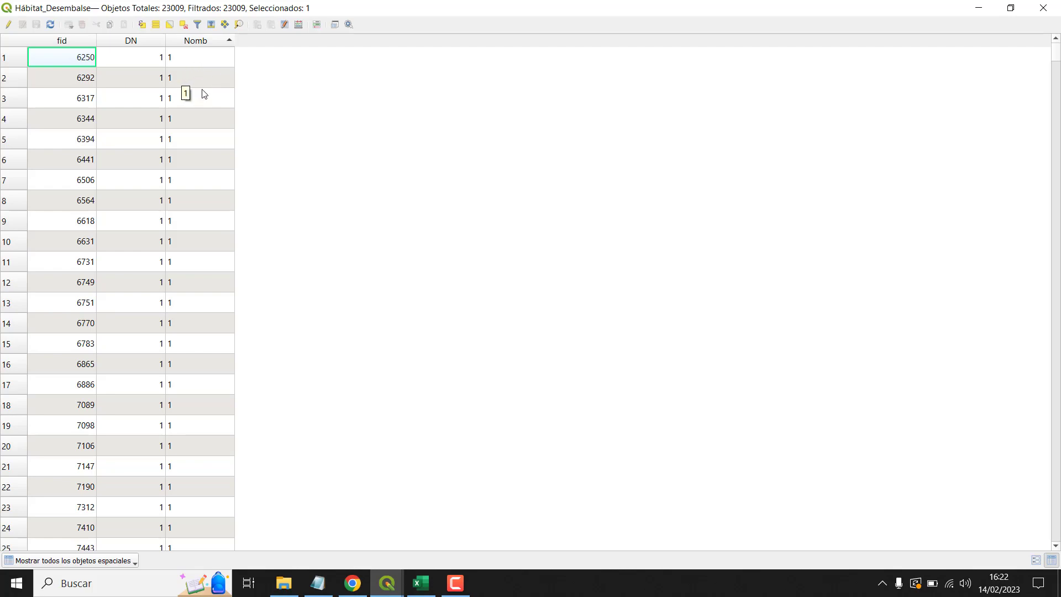
{"action": "scroll", "coordinate": [205, 259], "scroll_direction": "down", "scroll_amount": 5}
{"action": "scroll", "coordinate": [208, 277], "scroll_direction": "down", "scroll_amount": 20}
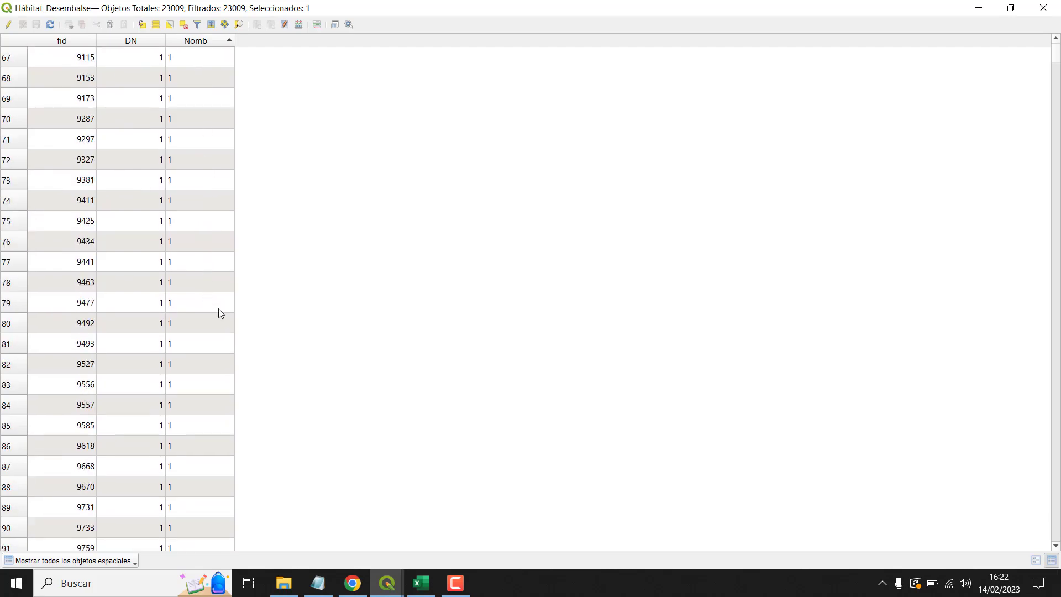
{"action": "left_click_drag", "start_coordinate": [1058, 68], "coordinate": [1060, 33]}
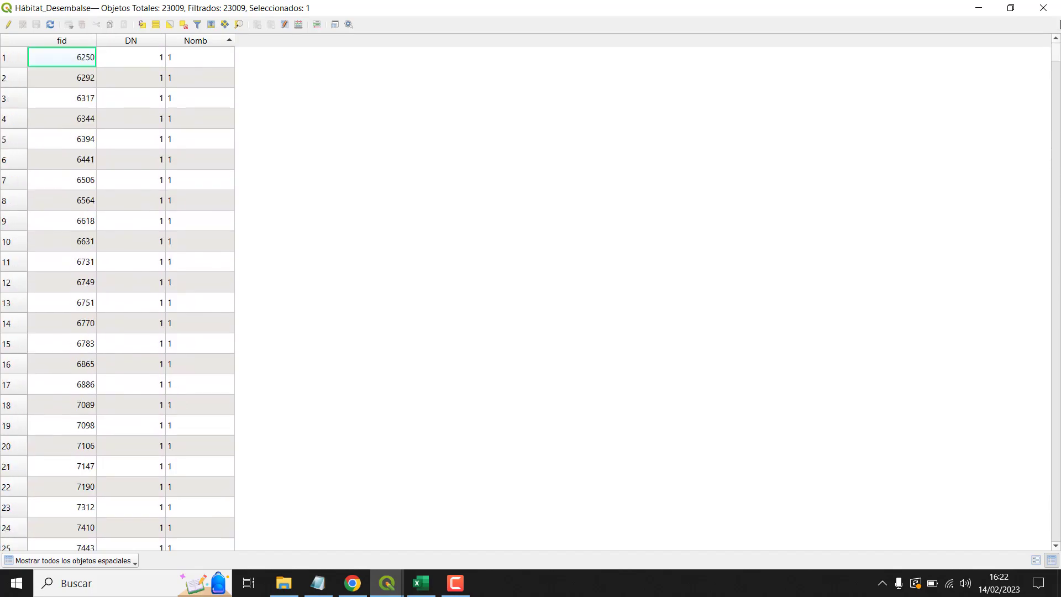
{"action": "left_click", "coordinate": [1044, 8]}
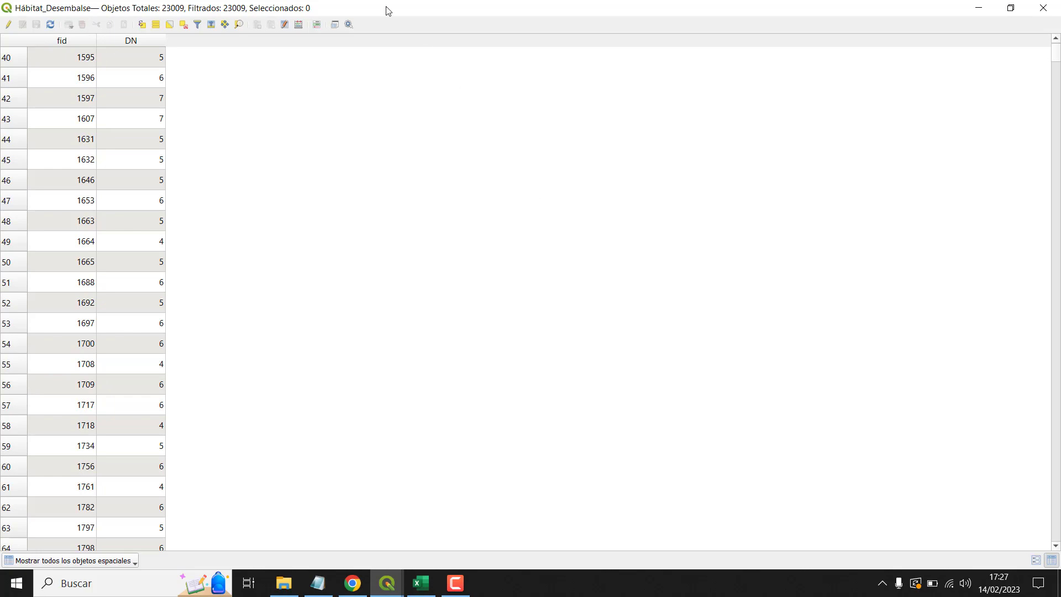
Step: Sort the Hábitat_Desembalse attribute table by the DN field in ascending order and review the first records
{"action": "left_click", "coordinate": [117, 42]}
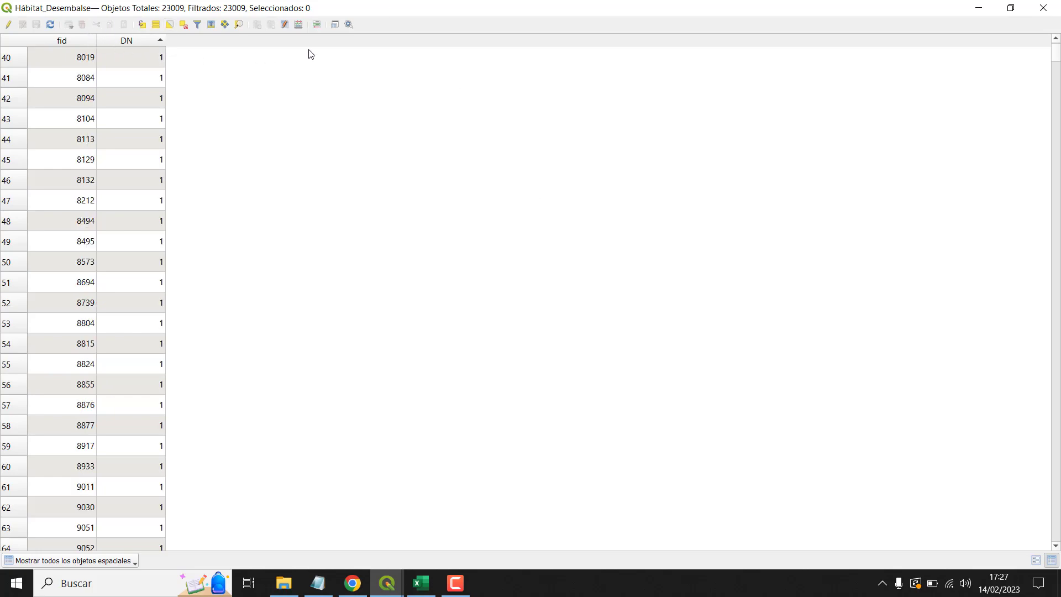
{"action": "scroll", "coordinate": [277, 159], "scroll_direction": "down", "scroll_amount": 10}
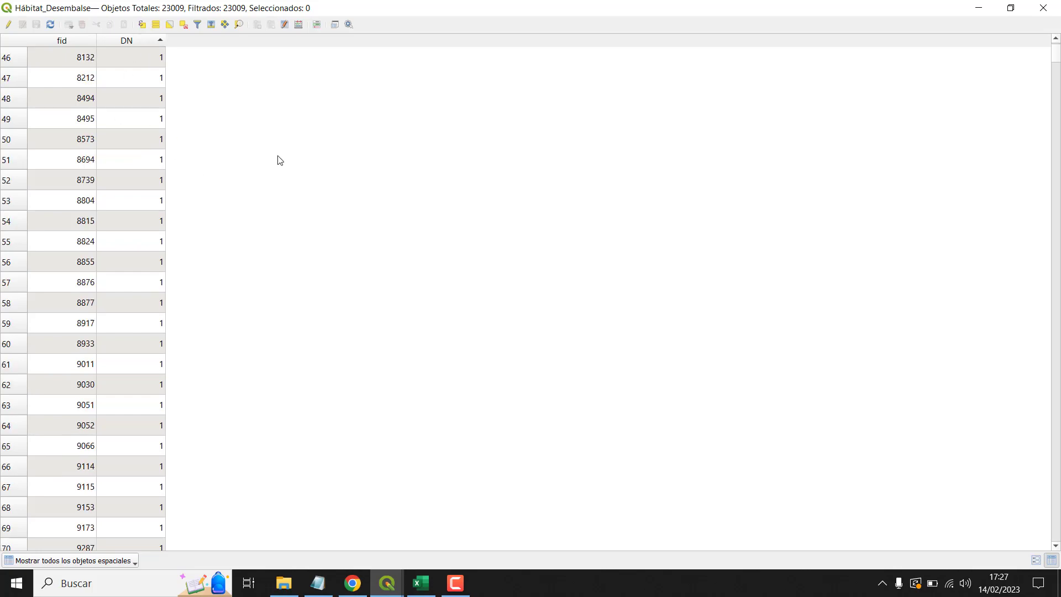
{"action": "scroll", "coordinate": [337, 180], "scroll_direction": "up", "scroll_amount": 11}
{"action": "scroll", "coordinate": [339, 176], "scroll_direction": "up", "scroll_amount": 12}
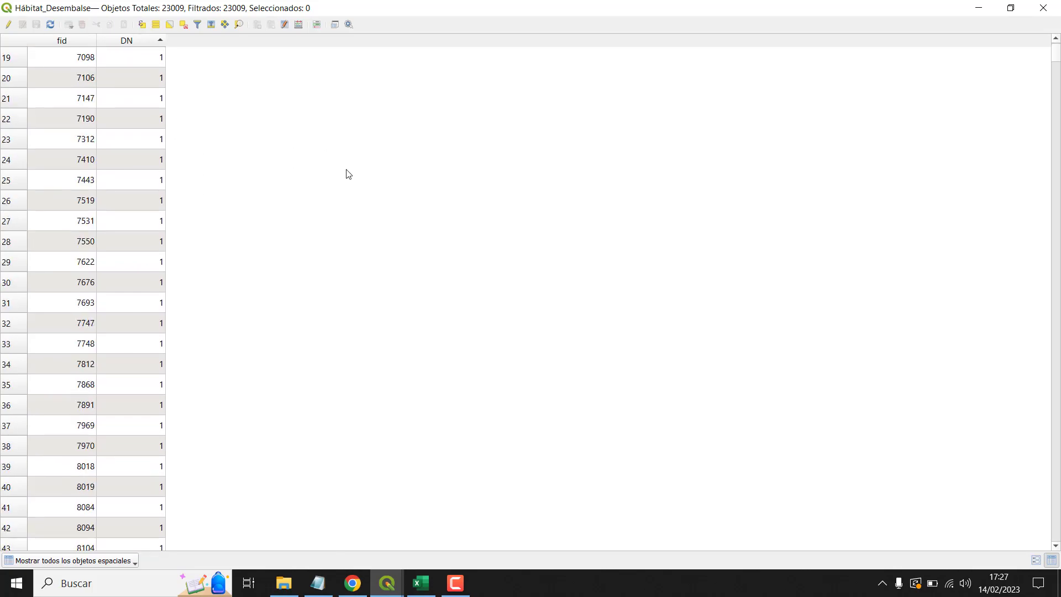
Step: Start a new field named Nomb of type Texto (cadena) in the field calculator for Hábitat_Desembalse
{"action": "left_click", "coordinate": [299, 25]}
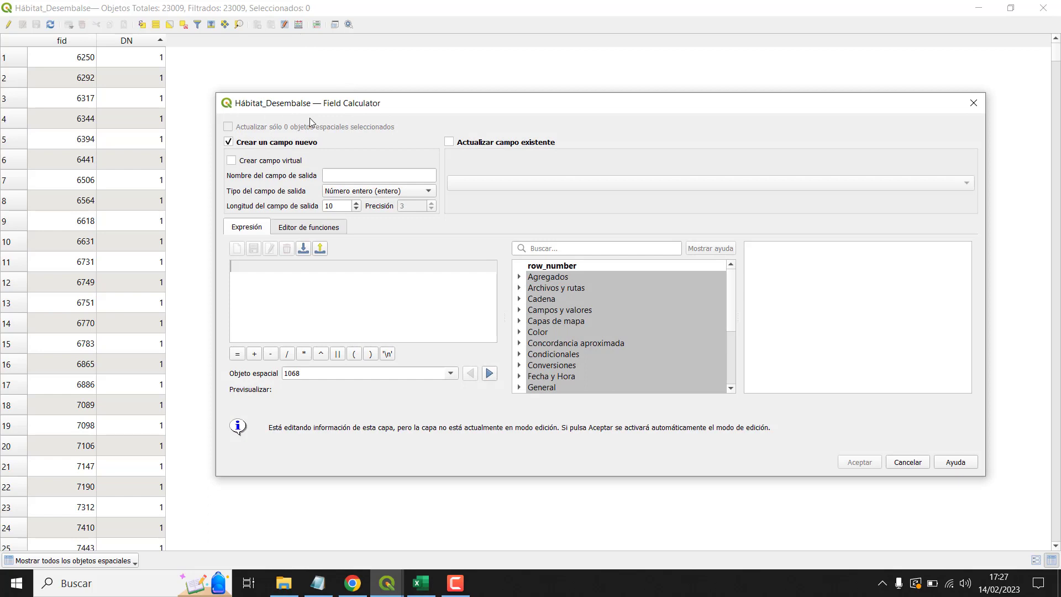
{"action": "left_click_drag", "start_coordinate": [403, 104], "coordinate": [389, 92]}
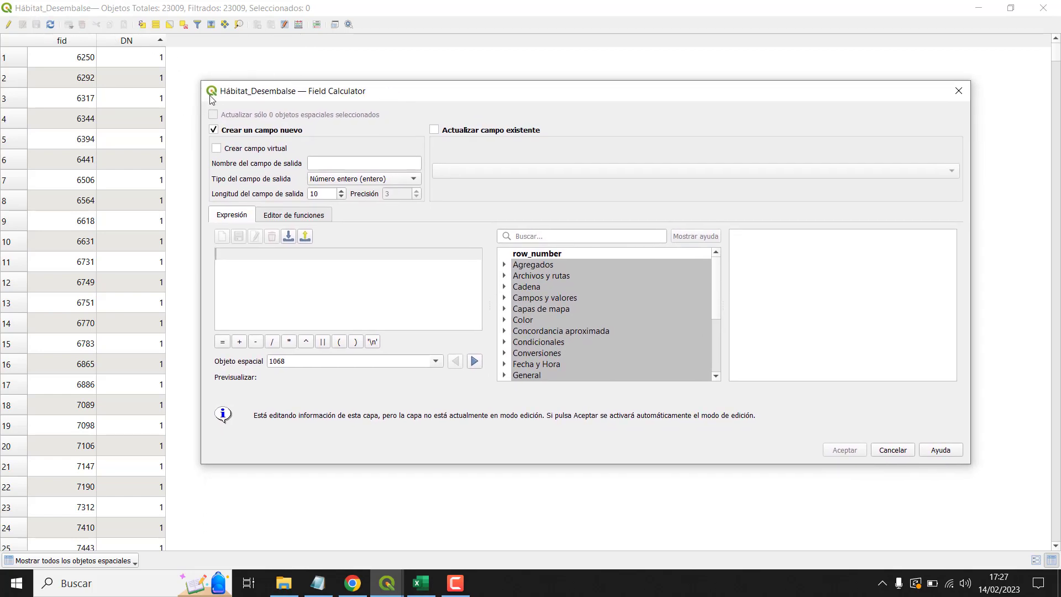
{"action": "left_click", "coordinate": [381, 165]}
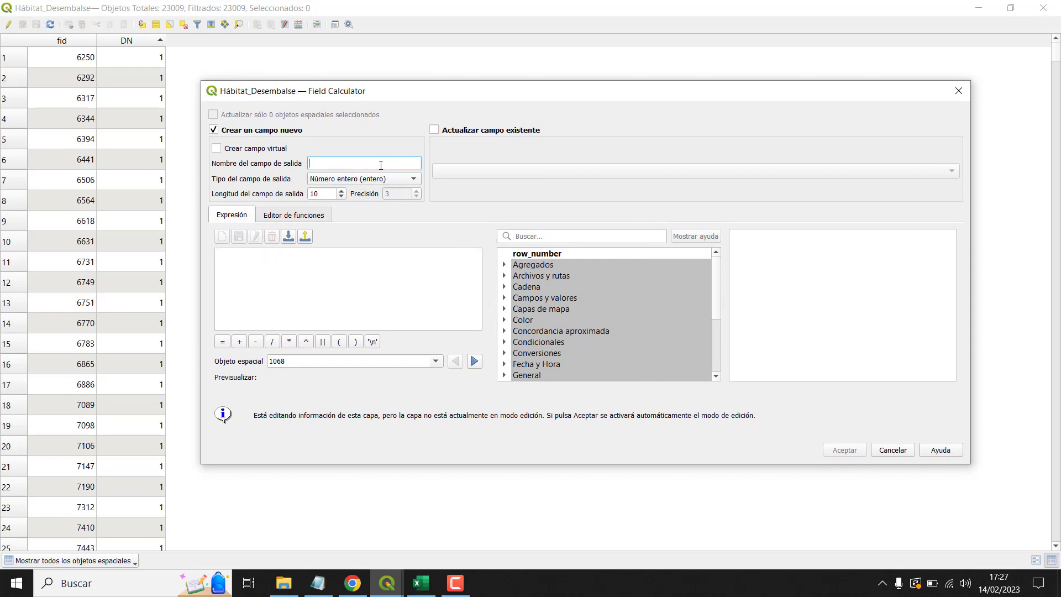
{"action": "type", "text": "Nomb"}
{"action": "left_click", "coordinate": [418, 180]}
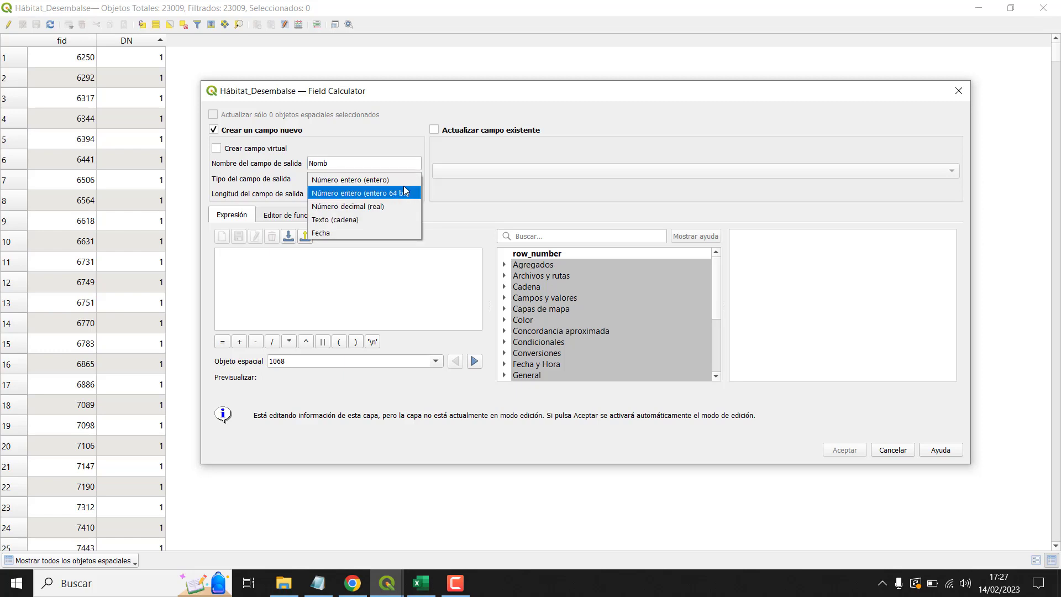
{"action": "left_click", "coordinate": [367, 220]}
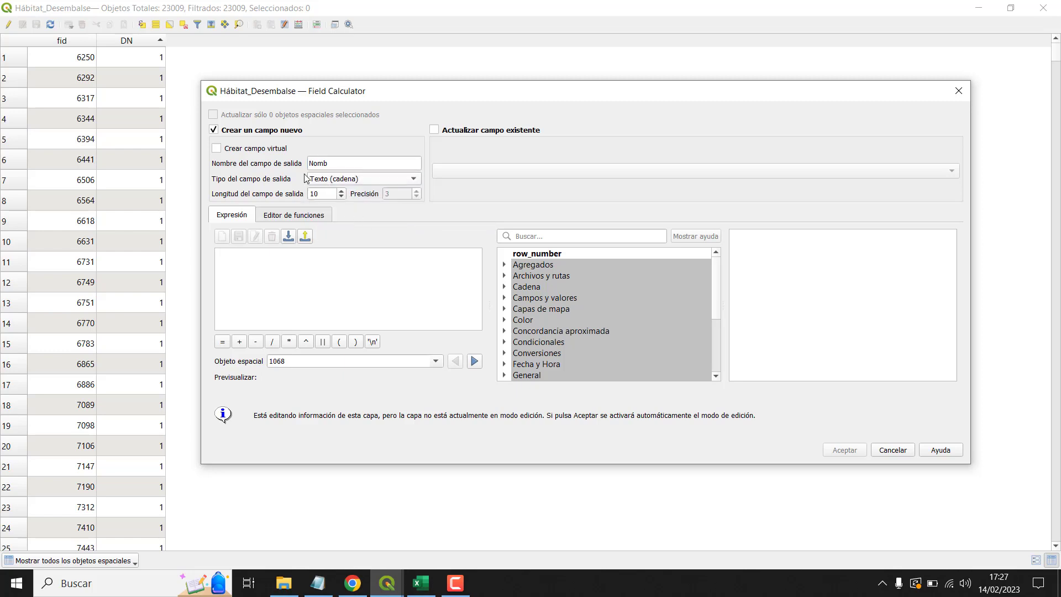
Step: Set the output field length of the new Nomb field to 20
{"action": "left_click", "coordinate": [341, 191]}
{"action": "left_click", "coordinate": [342, 191]}
{"action": "left_click", "coordinate": [342, 191]}
{"action": "left_click", "coordinate": [341, 191]}
{"action": "left_click", "coordinate": [342, 191]}
{"action": "left_click", "coordinate": [342, 191]}
{"action": "left_click", "coordinate": [342, 191]}
{"action": "left_click", "coordinate": [341, 191]}
{"action": "left_click", "coordinate": [342, 191]}
{"action": "left_click", "coordinate": [341, 190]}
{"action": "left_click", "coordinate": [342, 190]}
{"action": "left_click", "coordinate": [341, 196]}
{"action": "left_click", "coordinate": [463, 209]}
Step: Copy the full CASE WHEN "DN" expression from the untitled Notepad file and paste it as the field calculator expression
{"action": "left_click", "coordinate": [320, 278]}
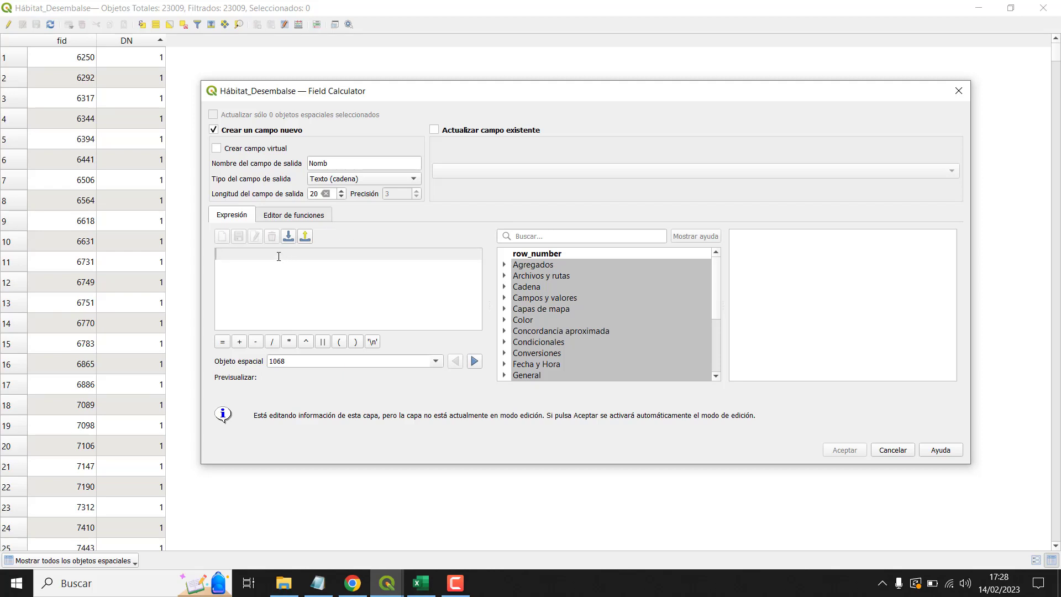
{"action": "left_click", "coordinate": [318, 583]}
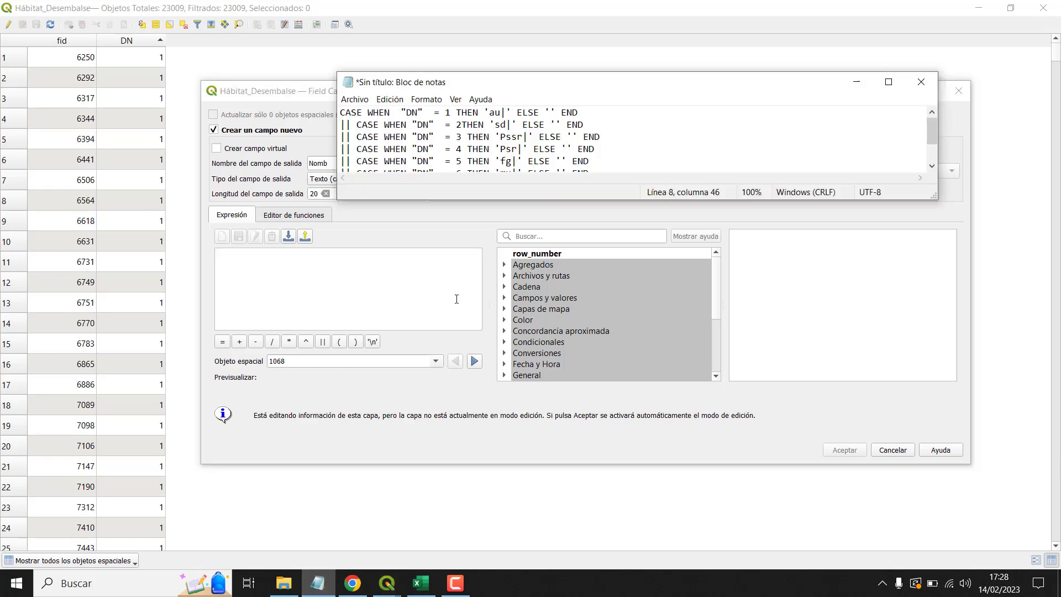
{"action": "scroll", "coordinate": [773, 132], "scroll_direction": "down", "scroll_amount": 1}
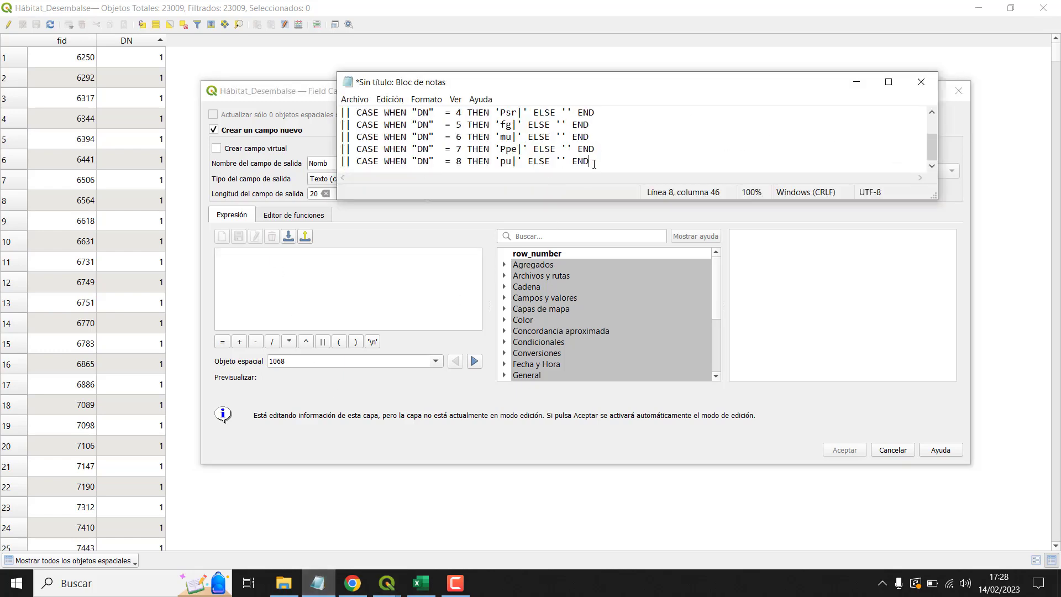
{"action": "left_click_drag", "start_coordinate": [593, 160], "coordinate": [303, 71]}
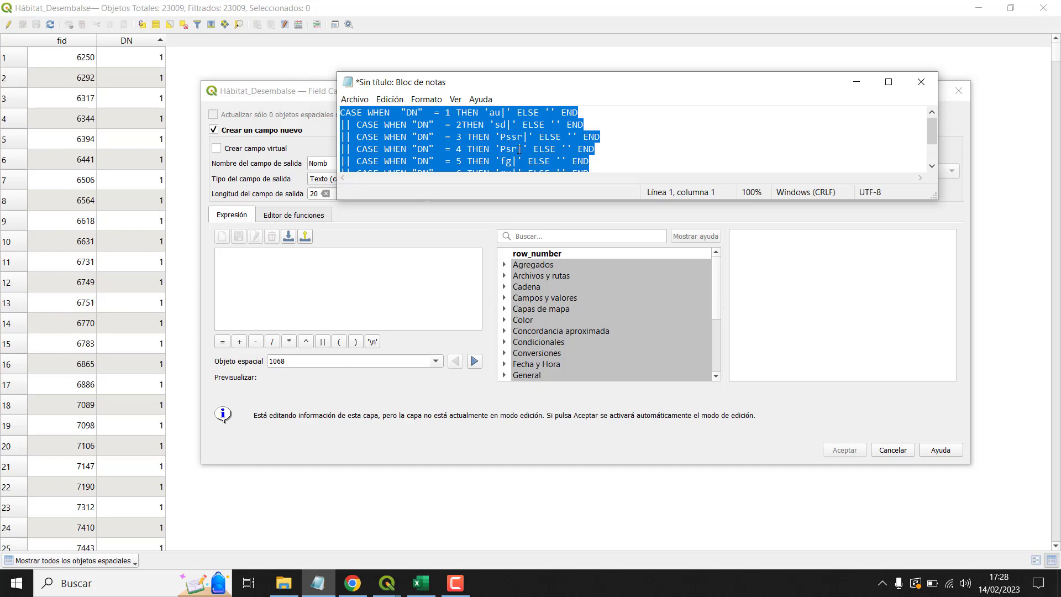
{"action": "left_click", "coordinate": [309, 264]}
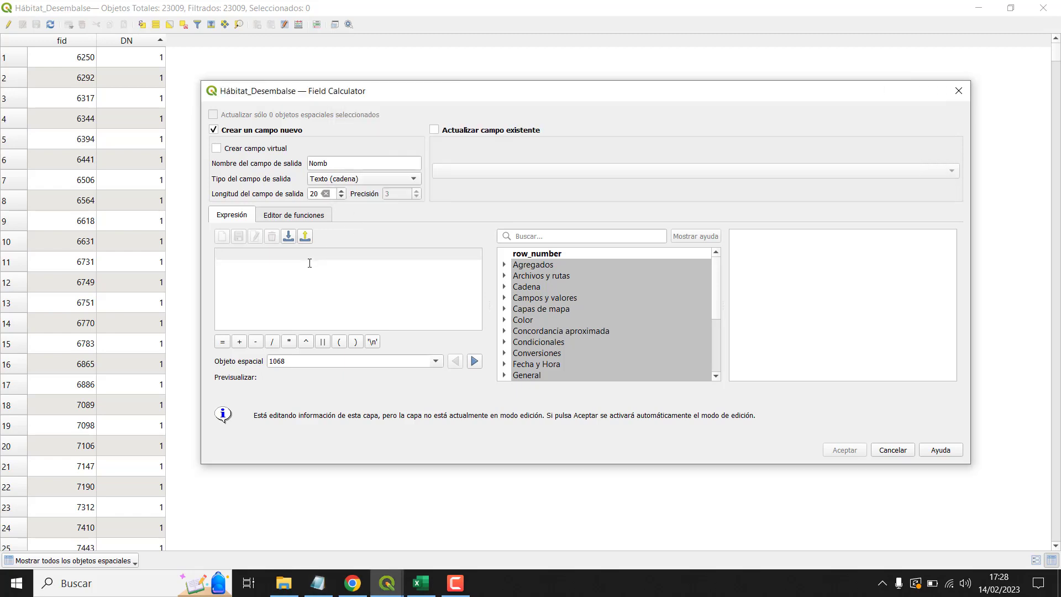
{"action": "key", "text": "ctrl+v"}
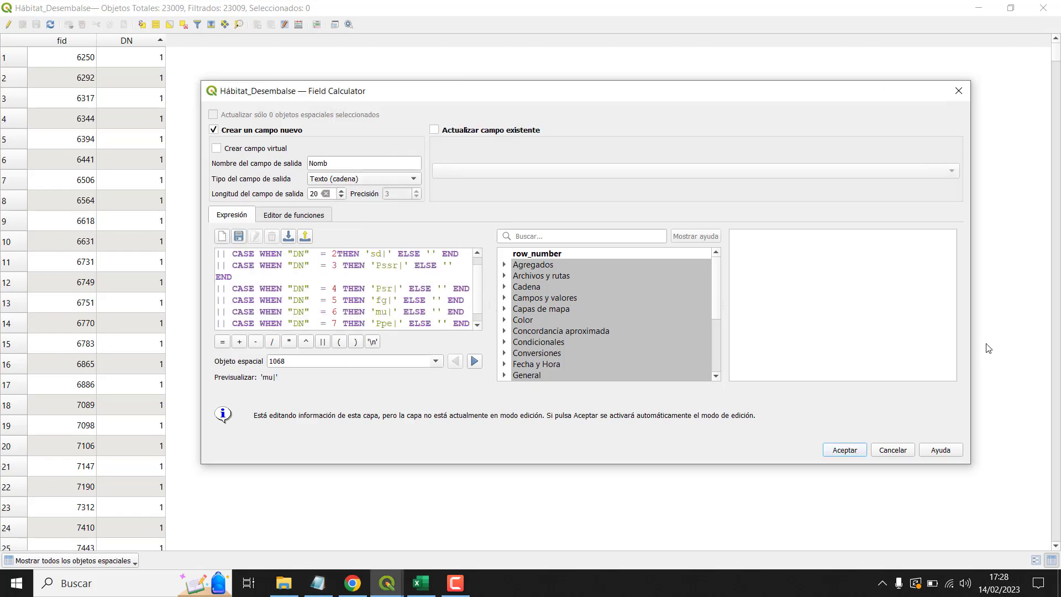
Step: Replace the placeholder label for DN = 1 in the CASE expression with 'Área urbana'
{"action": "left_click_drag", "start_coordinate": [197, 297], "coordinate": [124, 292]}
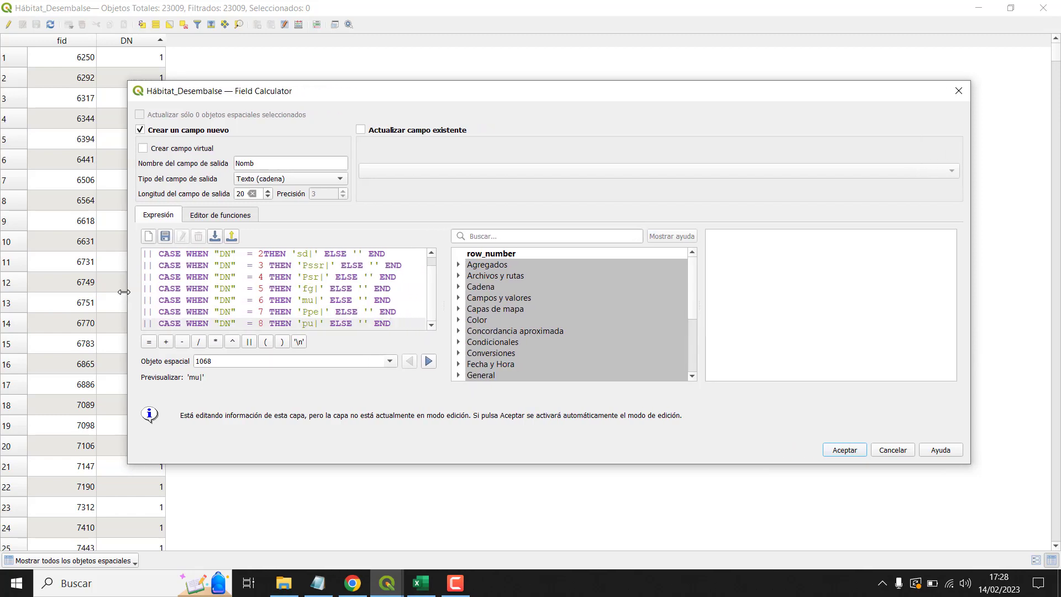
{"action": "scroll", "coordinate": [426, 299], "scroll_direction": "up", "scroll_amount": 1}
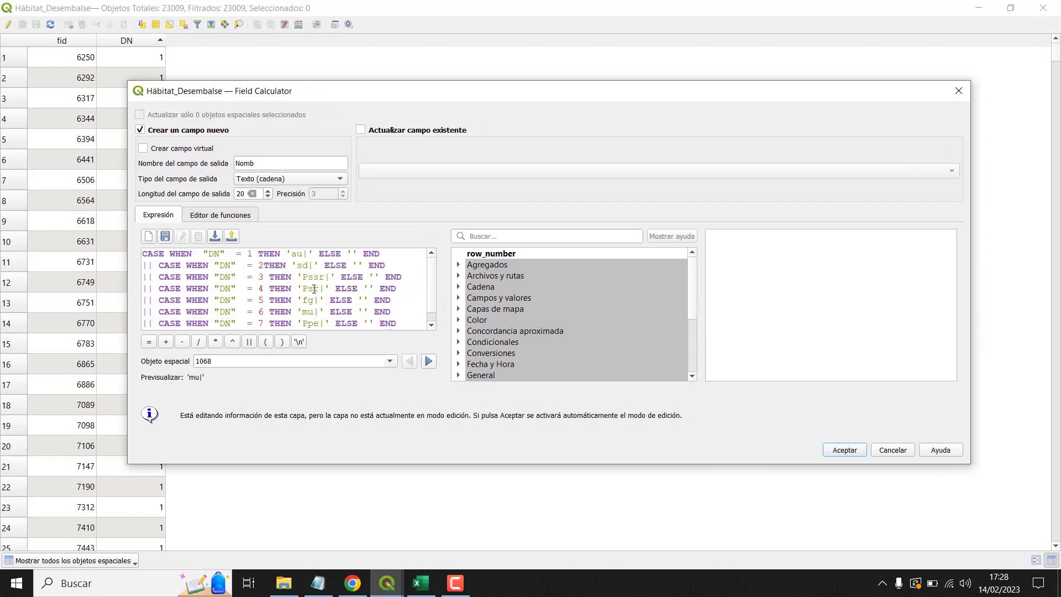
{"action": "scroll", "coordinate": [293, 308], "scroll_direction": "down", "scroll_amount": 1}
{"action": "scroll", "coordinate": [287, 319], "scroll_direction": "up", "scroll_amount": 1}
{"action": "left_click_drag", "start_coordinate": [225, 253], "coordinate": [202, 254]}
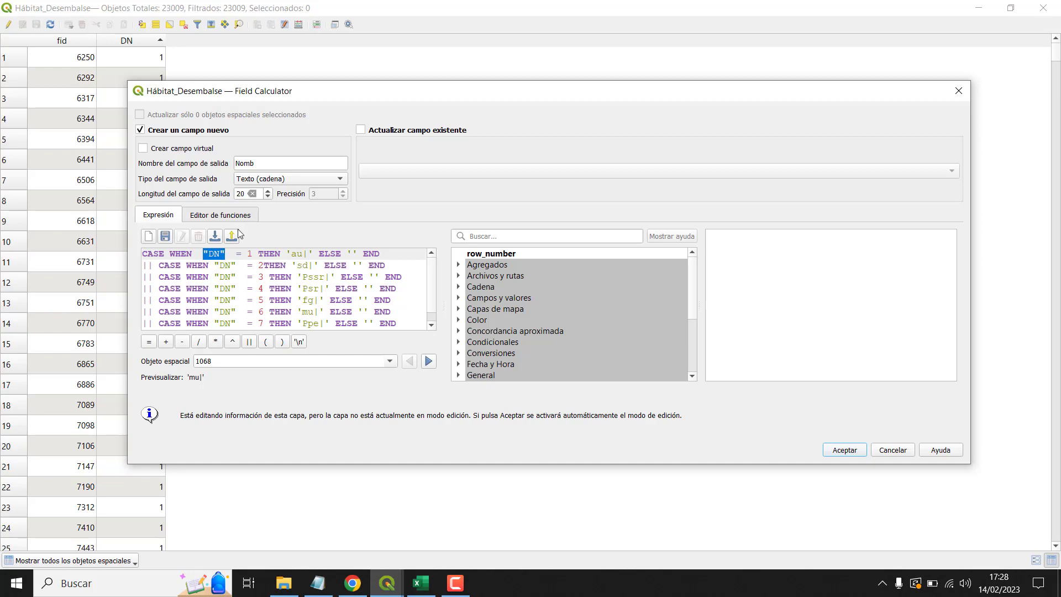
{"action": "double_click", "coordinate": [249, 254]}
{"action": "left_click_drag", "start_coordinate": [308, 254], "coordinate": [291, 254]}
{"action": "type", "text": "A"}
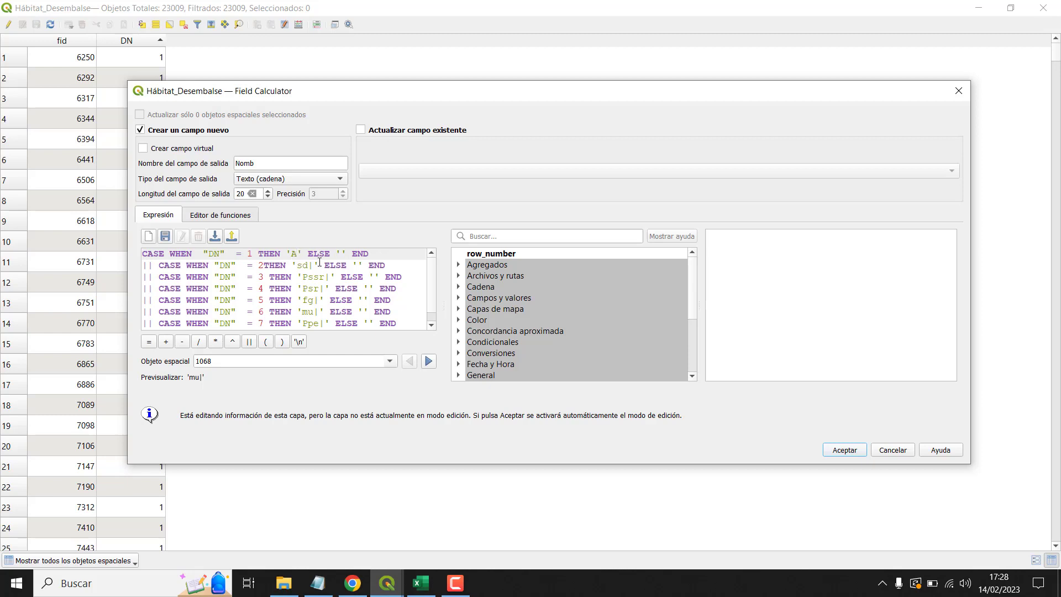
{"action": "type", "text": "u"}
{"action": "key", "text": "BackSpace"}
{"action": "key", "text": "BackSpace"}
{"action": "type", "text": "área"}
{"action": "key", "text": "BackSpace"}
{"action": "key", "text": "BackSpace"}
{"action": "key", "text": "BackSpace"}
{"action": "key", "text": "BackSpace"}
{"action": "type", "text": "Área urbana"}
Step: Replace the placeholder label for DN = 2 in the CASE expression with 'Zona pelágica'
{"action": "left_click_drag", "start_coordinate": [314, 266], "coordinate": [297, 267]}
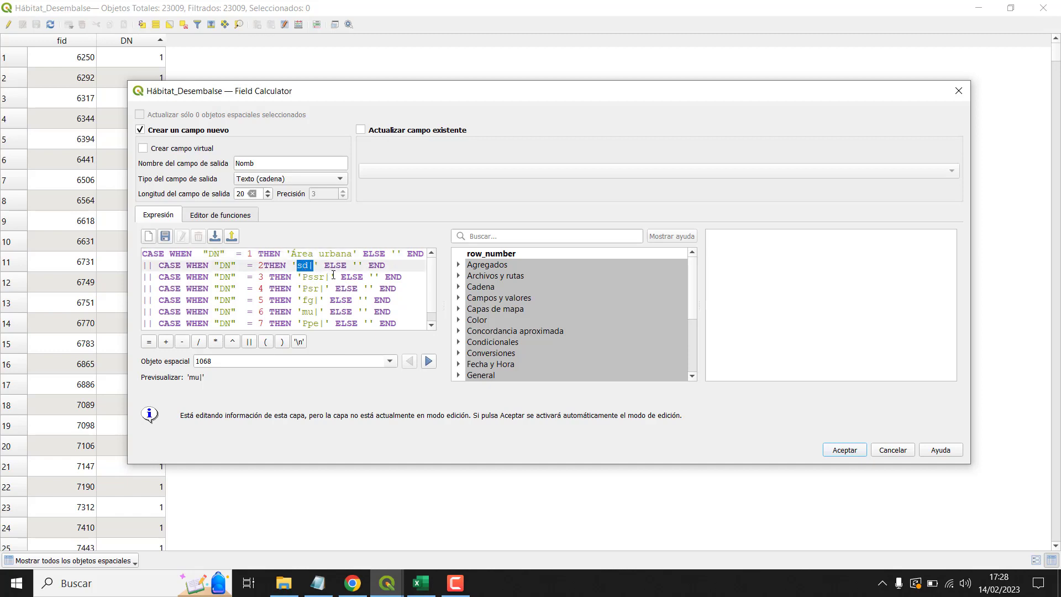
{"action": "type", "text": "Zona pe"}
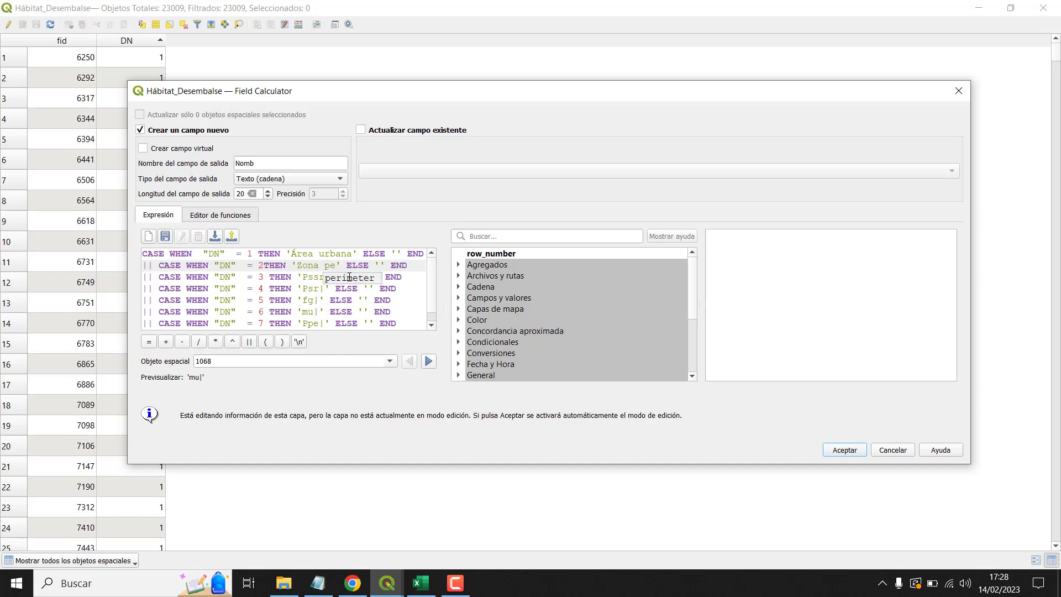
{"action": "type", "text": "l"}
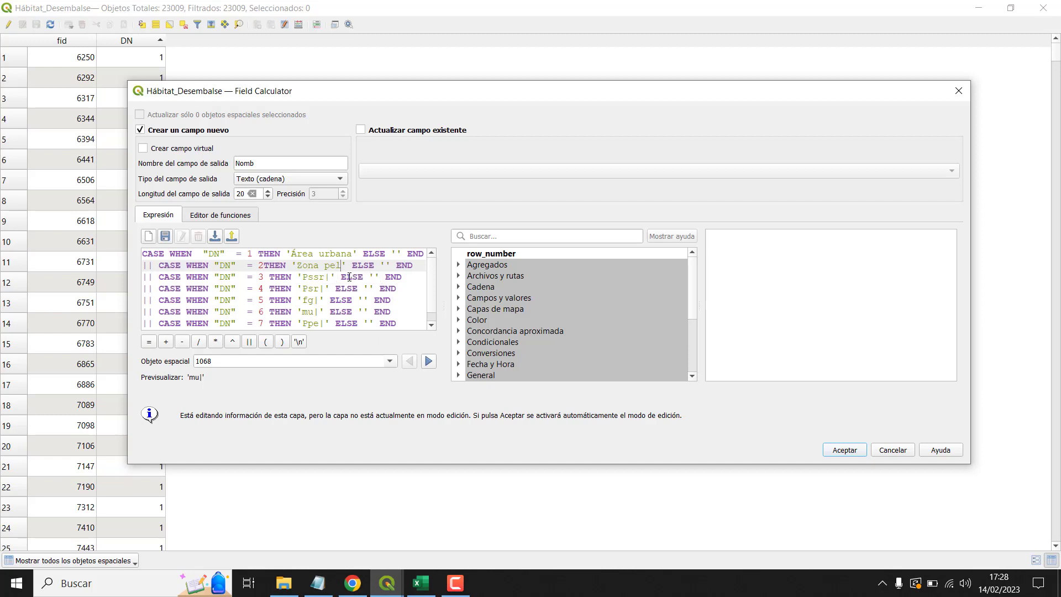
{"action": "type", "text": "ágica"}
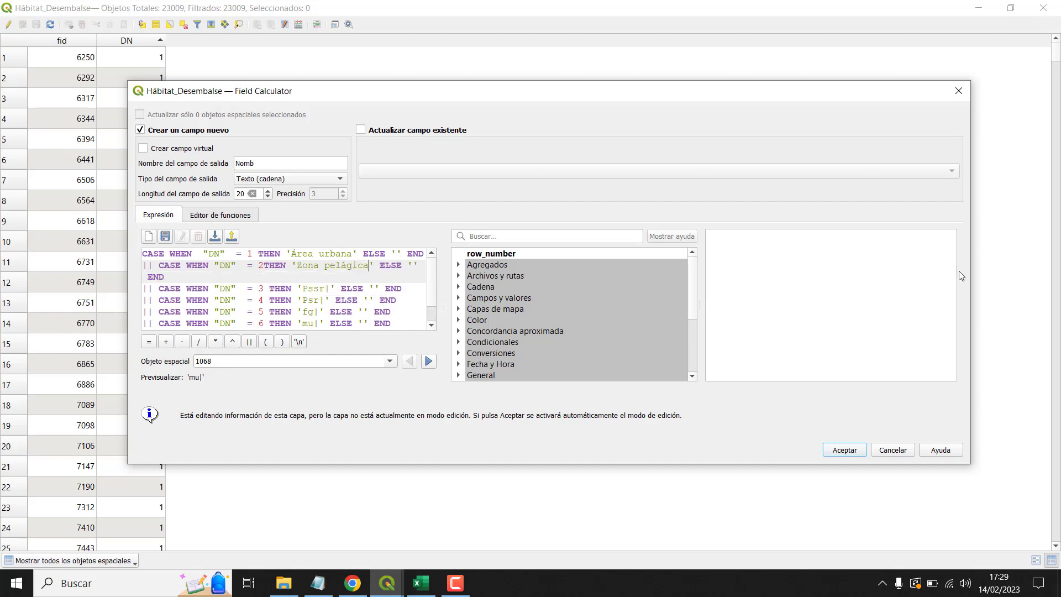
Step: Widen the field calculator dialog on both sides and replace the placeholder label for DN = 3 with 'Zona litoral'
{"action": "left_click_drag", "start_coordinate": [972, 278], "coordinate": [1037, 278]}
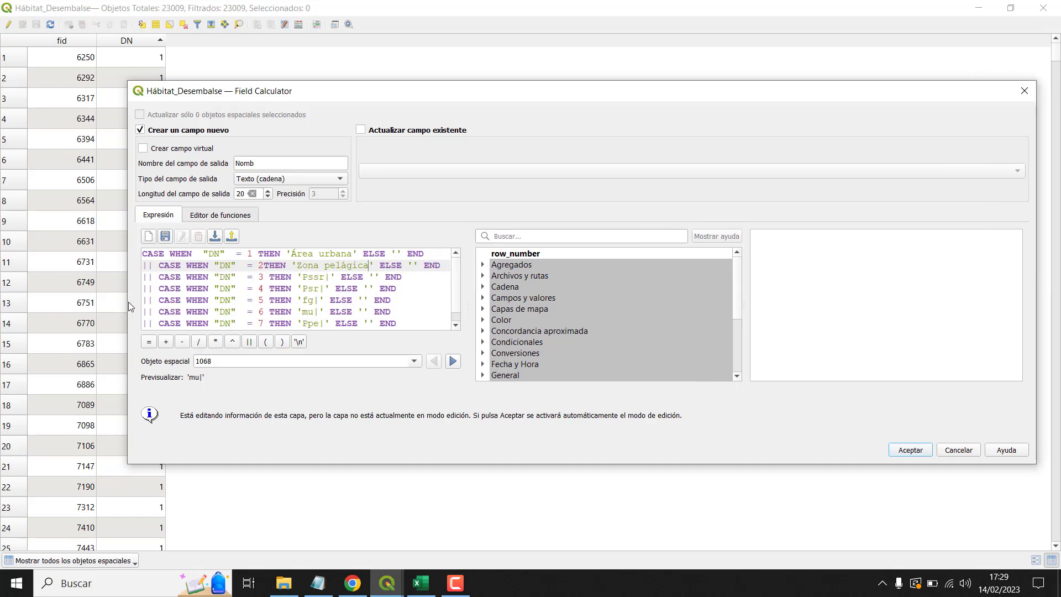
{"action": "left_click_drag", "start_coordinate": [128, 301], "coordinate": [43, 299]}
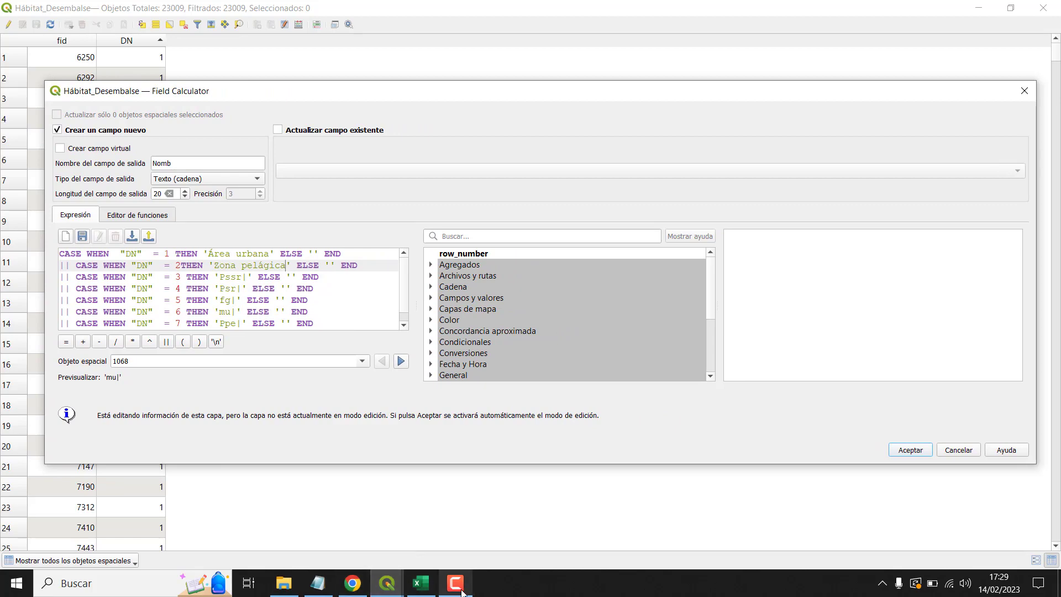
{"action": "mouse_move", "coordinate": [387, 583]}
{"action": "mouse_move", "coordinate": [320, 537]}
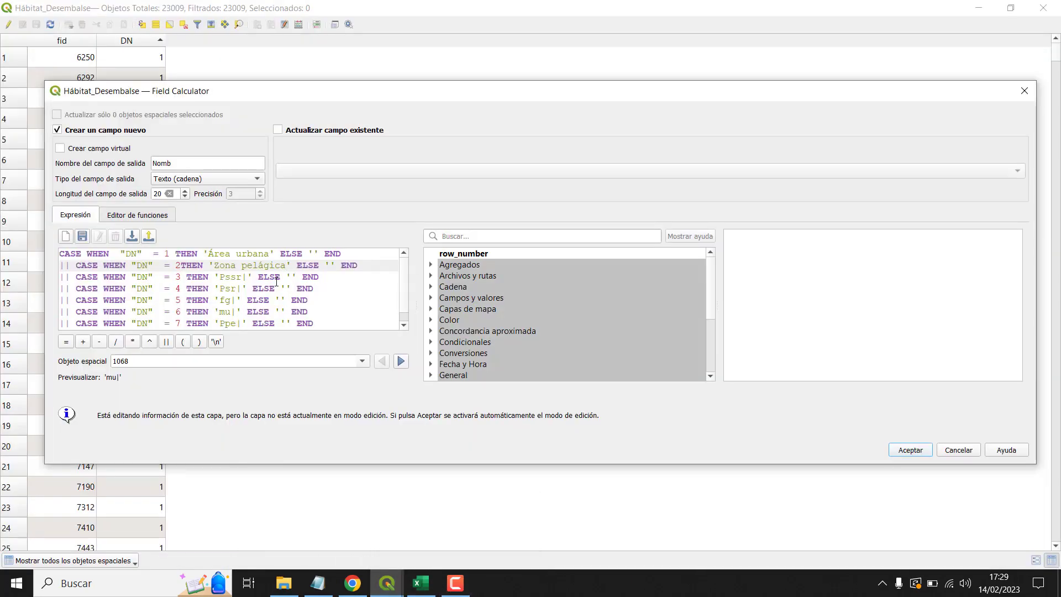
{"action": "left_click_drag", "start_coordinate": [220, 277], "coordinate": [246, 277]}
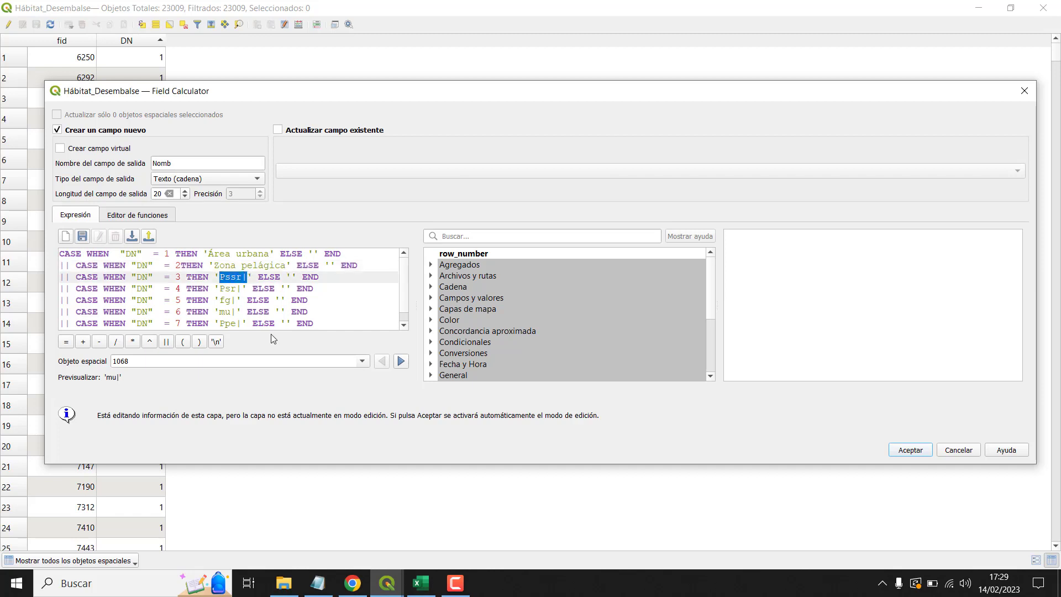
{"action": "type", "text": "Zona "}
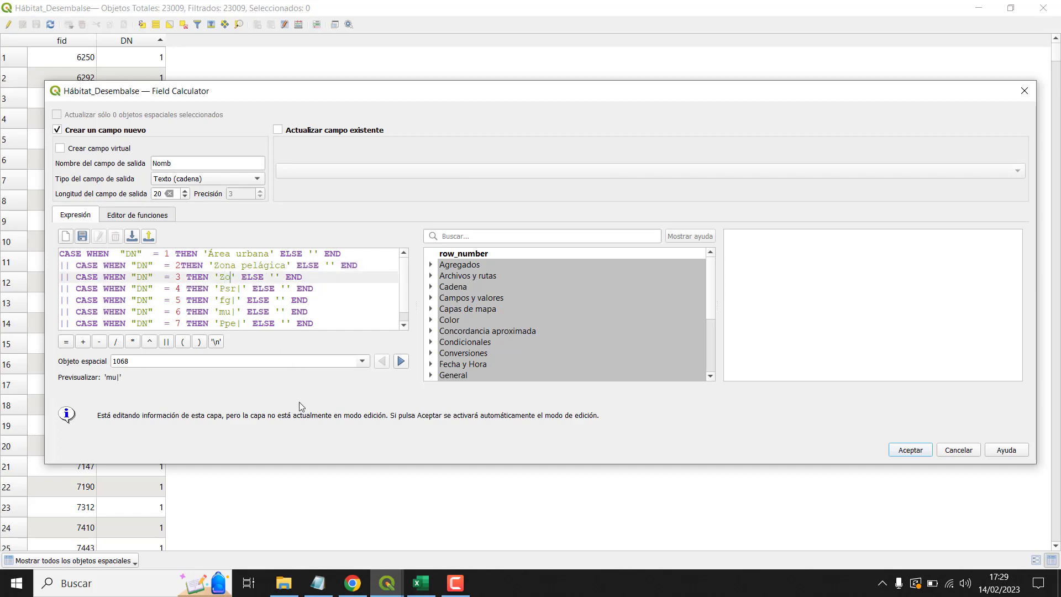
{"action": "type", "text": "litoral"}
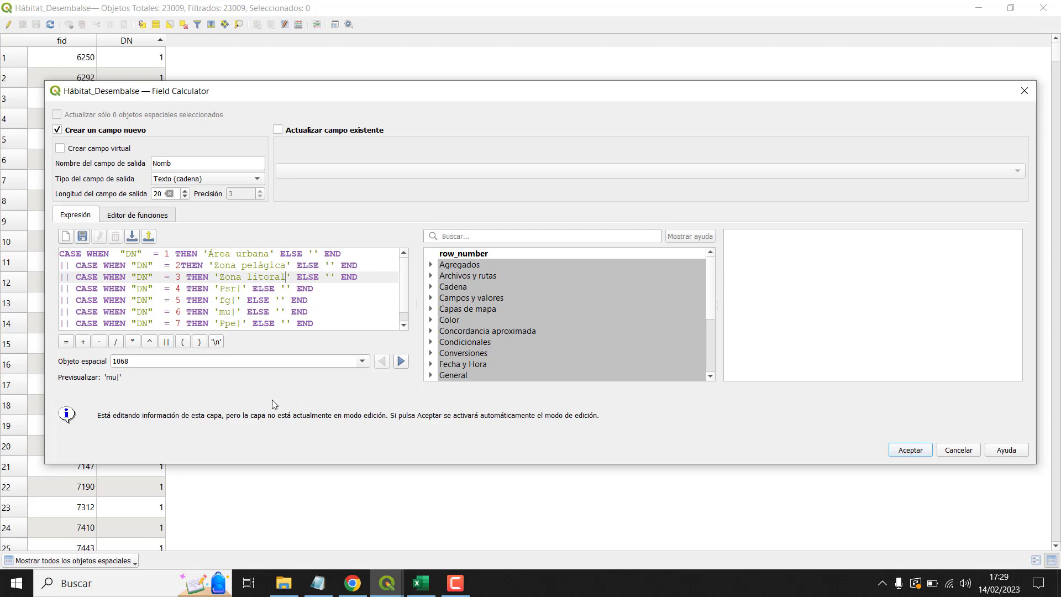
Step: Check the class colours on the lago project map and replace the placeholder label for DN = 4 in the expression with 'Totoral'
{"action": "left_click_drag", "start_coordinate": [242, 289], "coordinate": [220, 289]}
{"action": "mouse_move", "coordinate": [399, 587]}
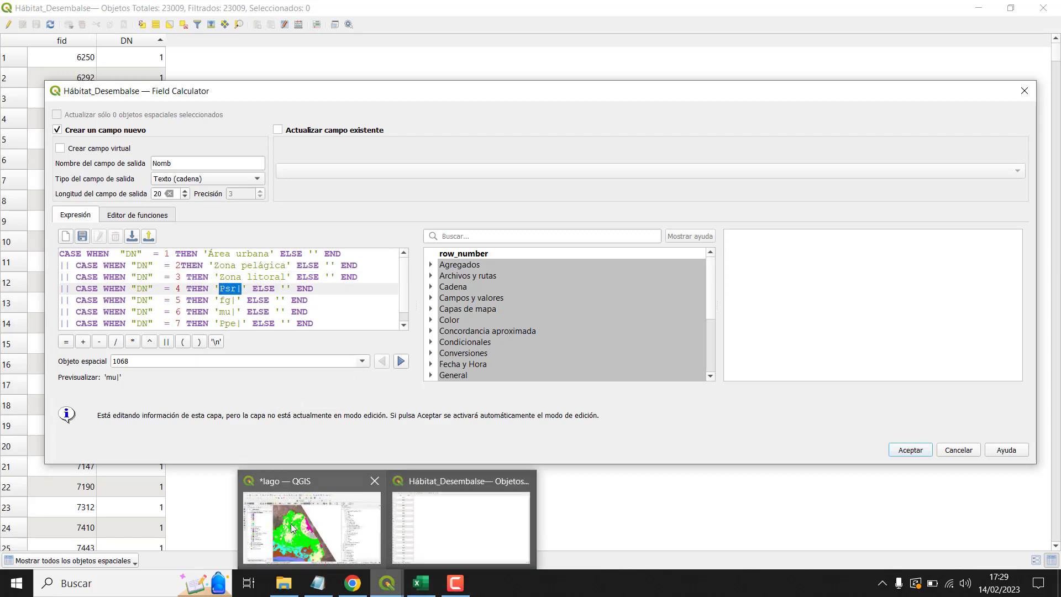
{"action": "mouse_move", "coordinate": [293, 528]}
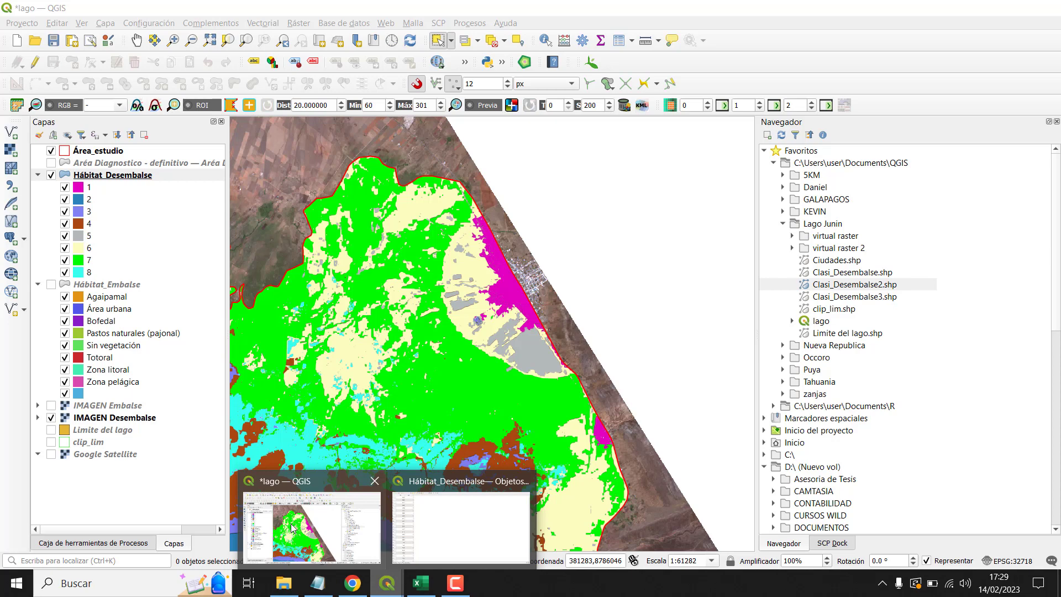
{"action": "left_click", "coordinate": [461, 525]}
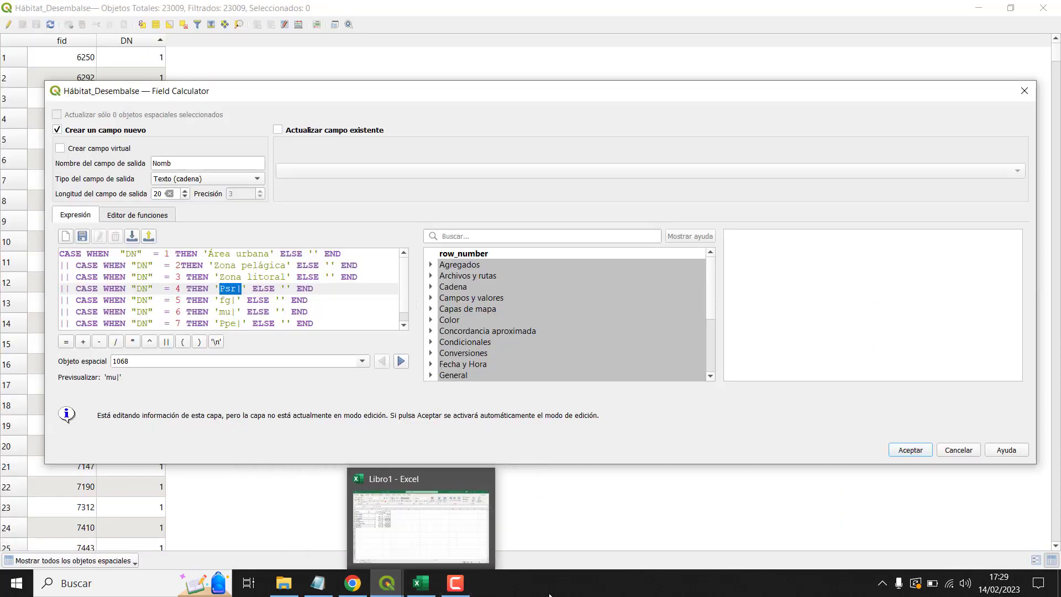
{"action": "type", "text": "Totoral"}
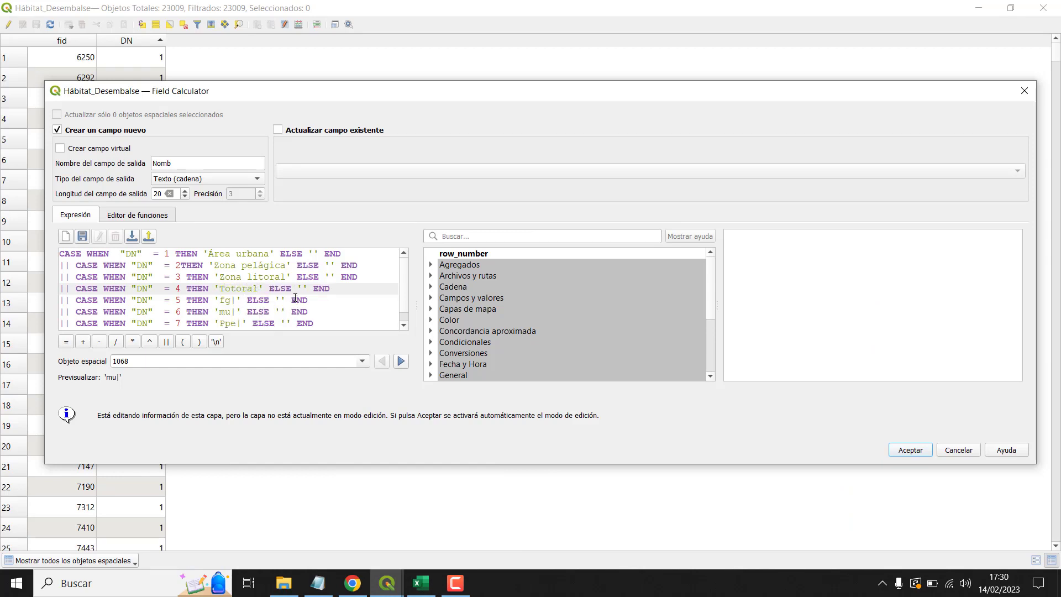
Step: Replace the placeholder label for DN = 5 in the CASE expression with 'Sin vegetación'
{"action": "left_click_drag", "start_coordinate": [237, 300], "coordinate": [223, 299]}
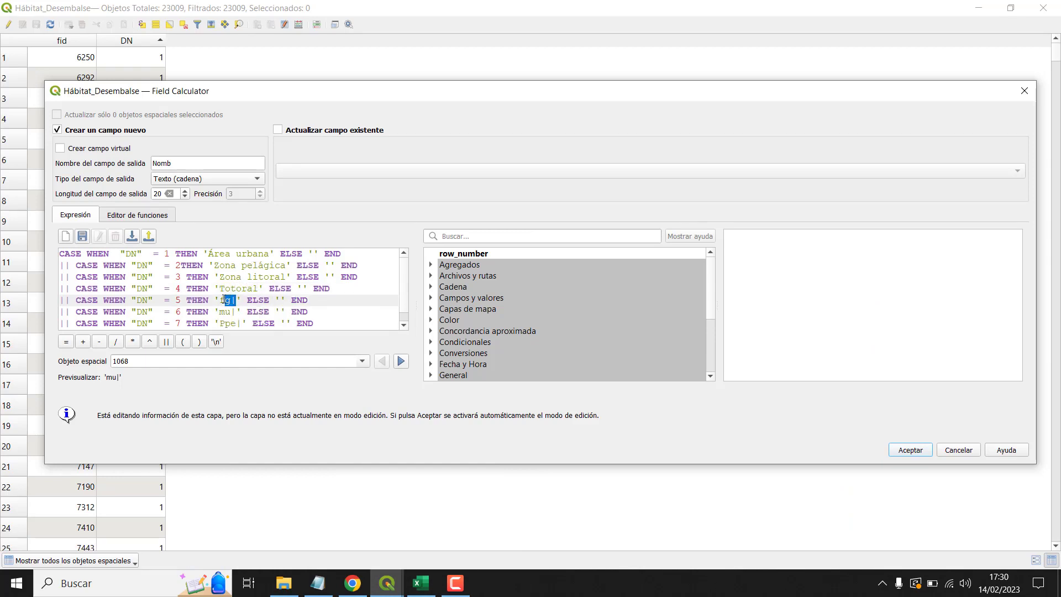
{"action": "type", "text": "Si"}
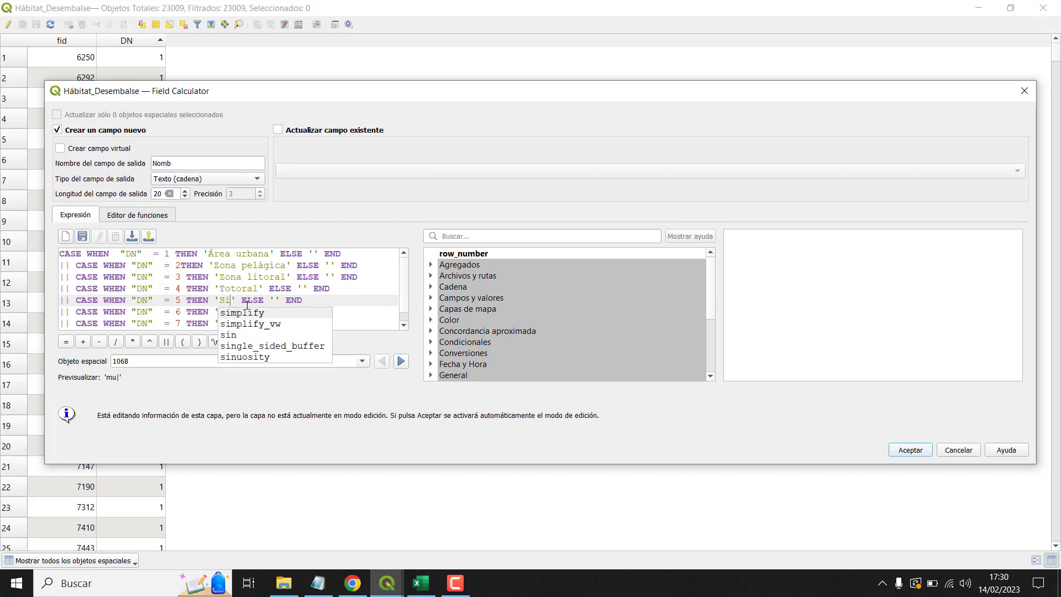
{"action": "type", "text": "n"}
{"action": "type", "text": "vegeta"}
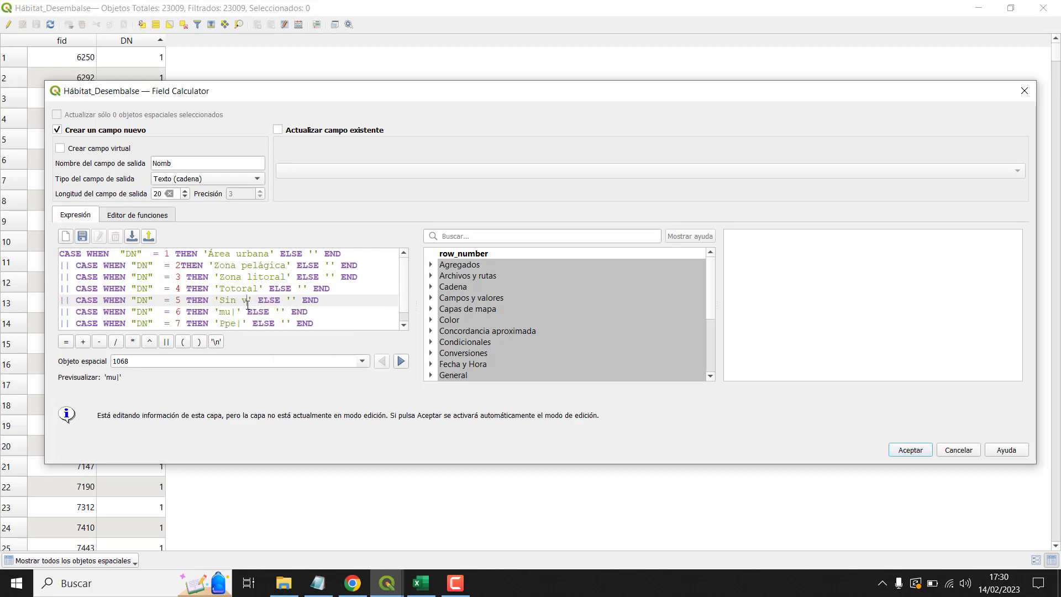
{"action": "type", "text": "ción"}
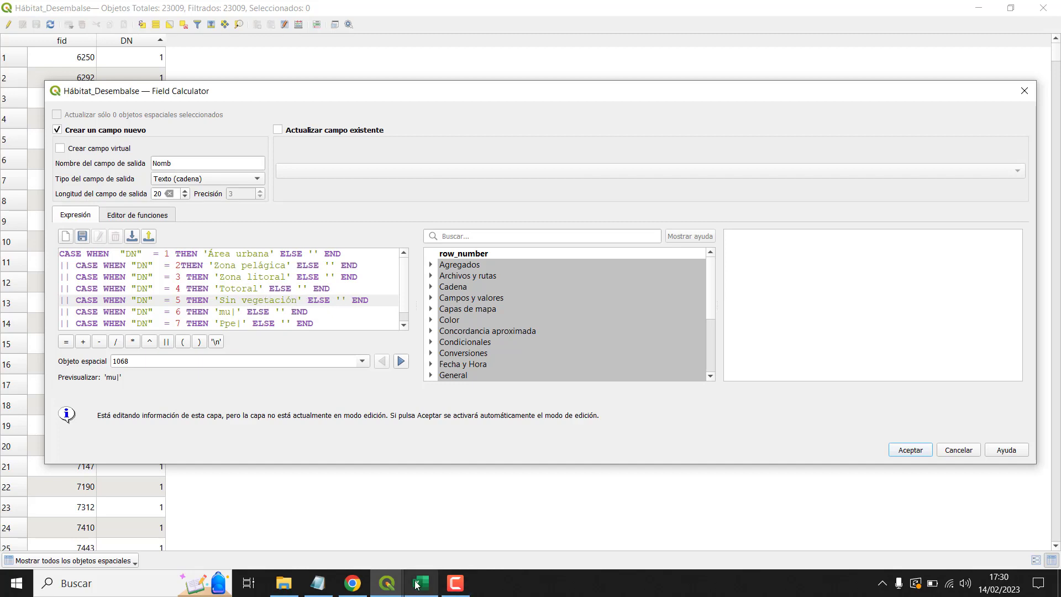
Step: Check the class 6 areas on the project map and replace the placeholder label for DN = 6 with 'Pastos naturales'
{"action": "scroll", "coordinate": [360, 305], "scroll_direction": "down", "scroll_amount": 1}
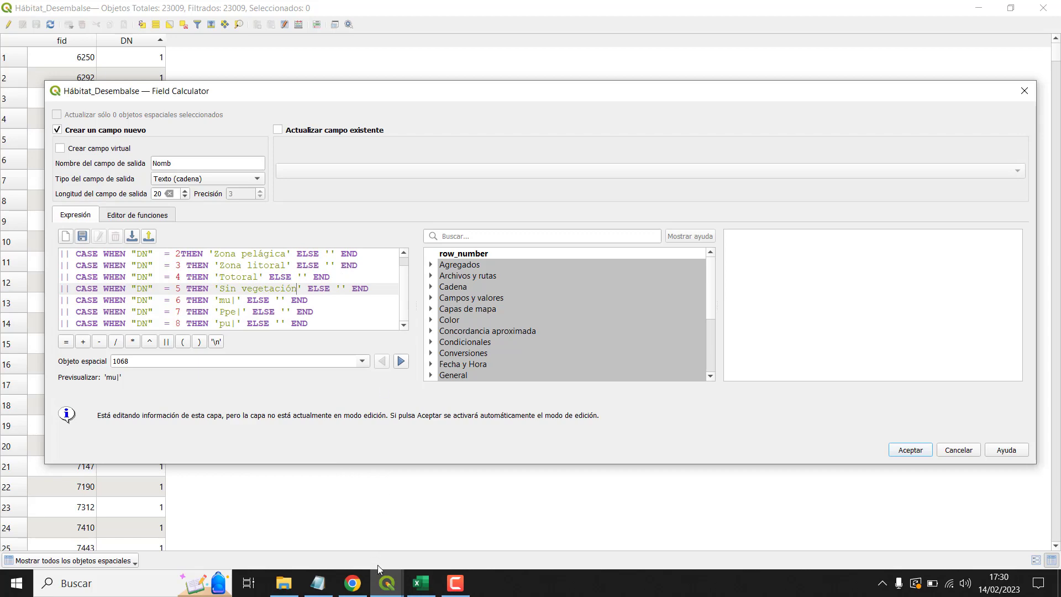
{"action": "mouse_move", "coordinate": [387, 583]}
{"action": "mouse_move", "coordinate": [319, 537]}
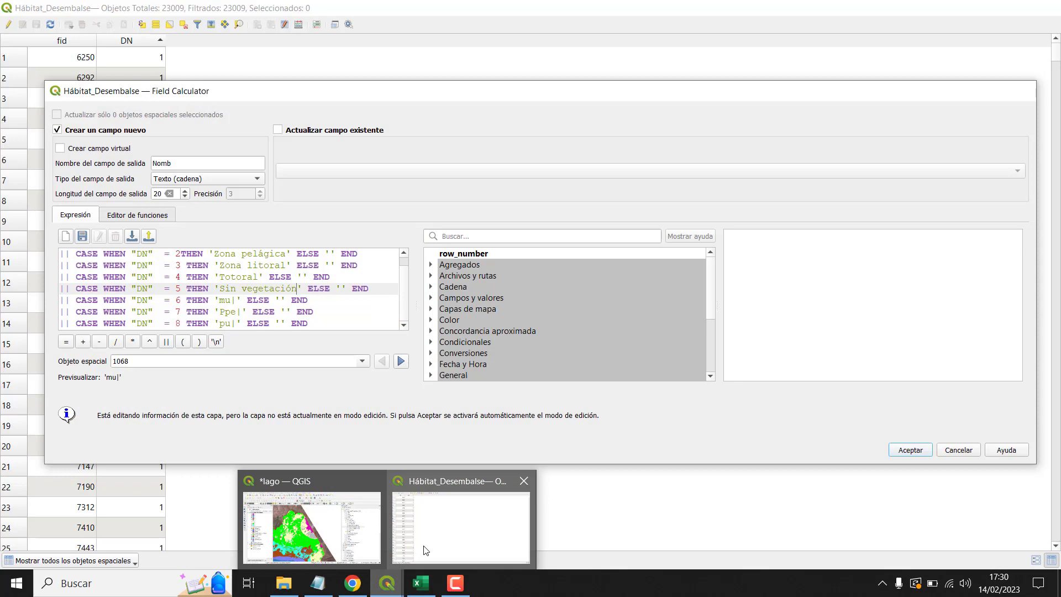
{"action": "left_click", "coordinate": [426, 550]}
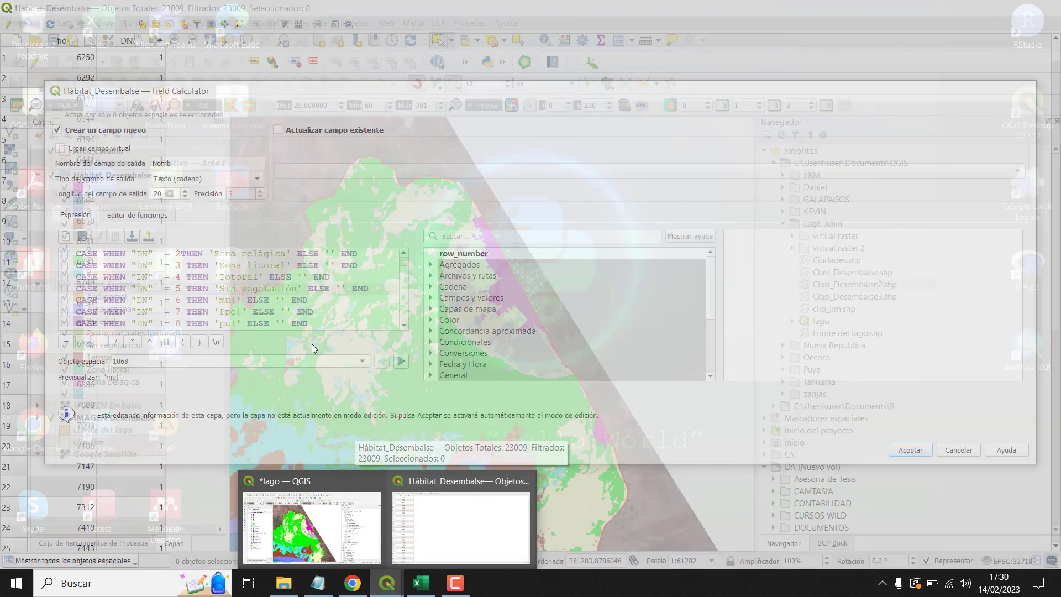
{"action": "left_click", "coordinate": [237, 301]}
{"action": "key", "text": "BackSpace"}
{"action": "key", "text": "BackSpace"}
{"action": "key", "text": "BackSpace"}
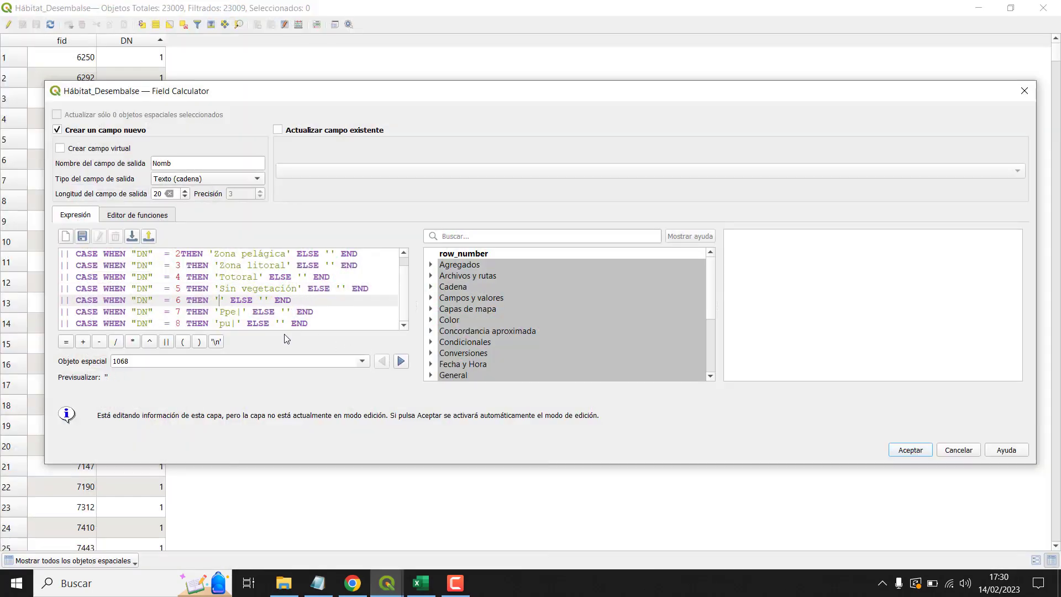
{"action": "type", "text": "Pastos naturales"}
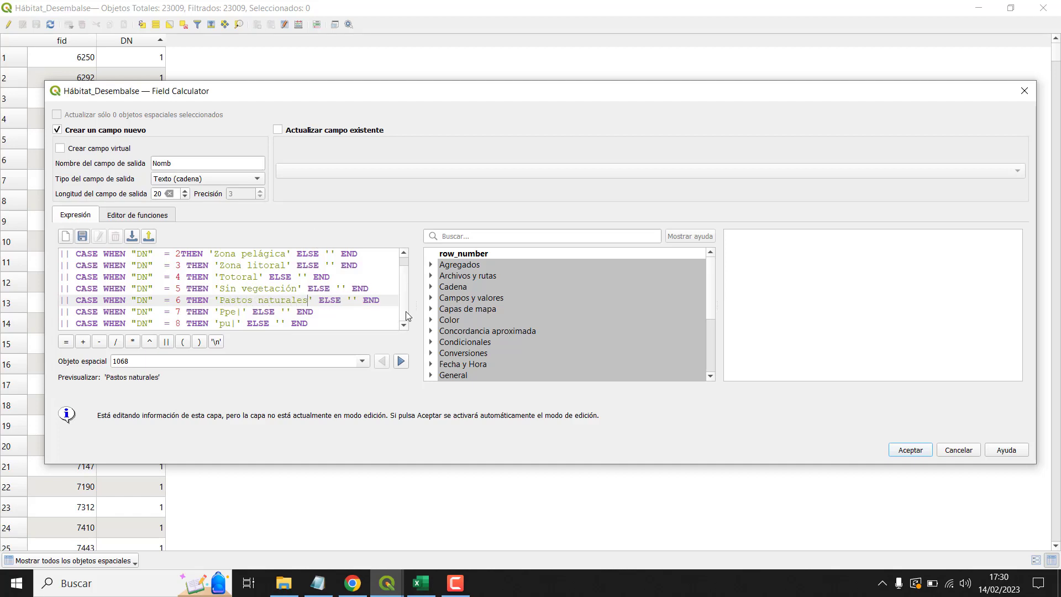
Step: Check the class 7 areas on the project map and replace the placeholder label for DN = 7 with 'Bofedal'
{"action": "scroll", "coordinate": [395, 291], "scroll_direction": "up", "scroll_amount": 1}
{"action": "scroll", "coordinate": [387, 298], "scroll_direction": "down", "scroll_amount": 1}
{"action": "left_click_drag", "start_coordinate": [241, 313], "coordinate": [220, 313]}
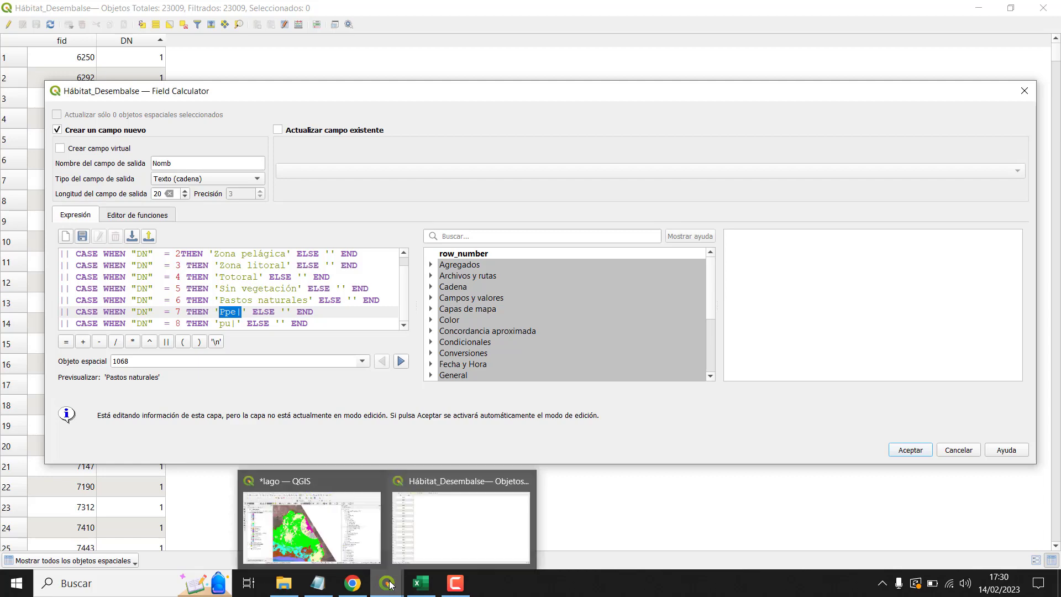
{"action": "left_click", "coordinate": [312, 525]}
{"action": "left_click", "coordinate": [387, 585]}
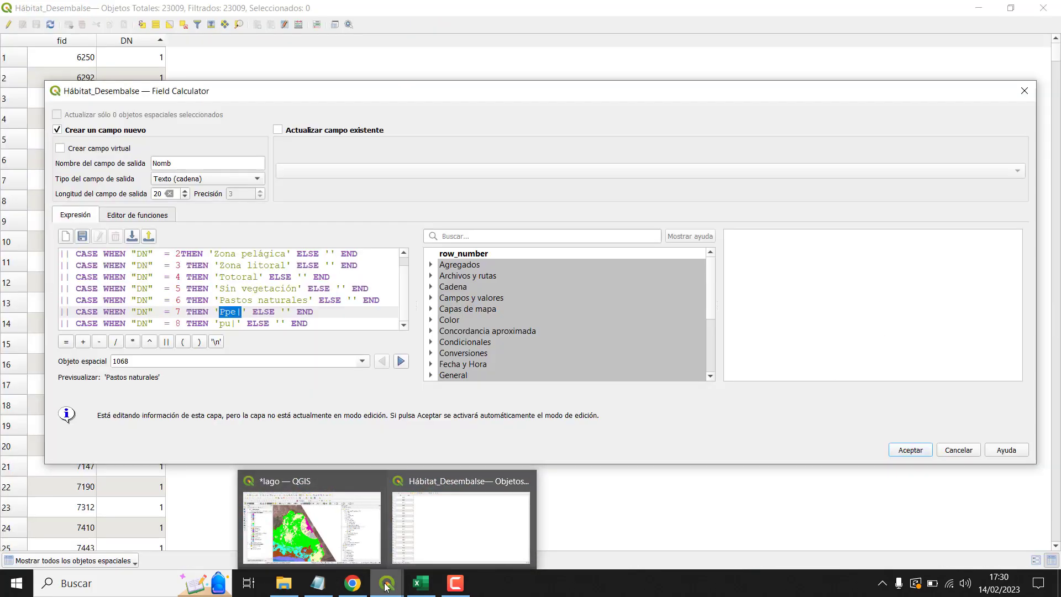
{"action": "mouse_move", "coordinate": [339, 556]}
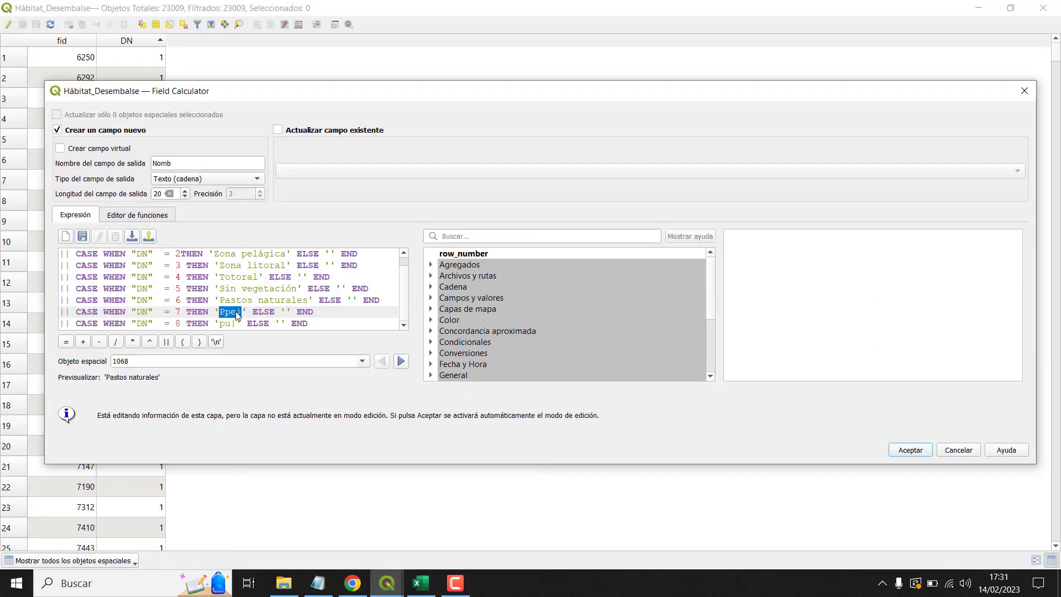
{"action": "type", "text": "Bofedal"}
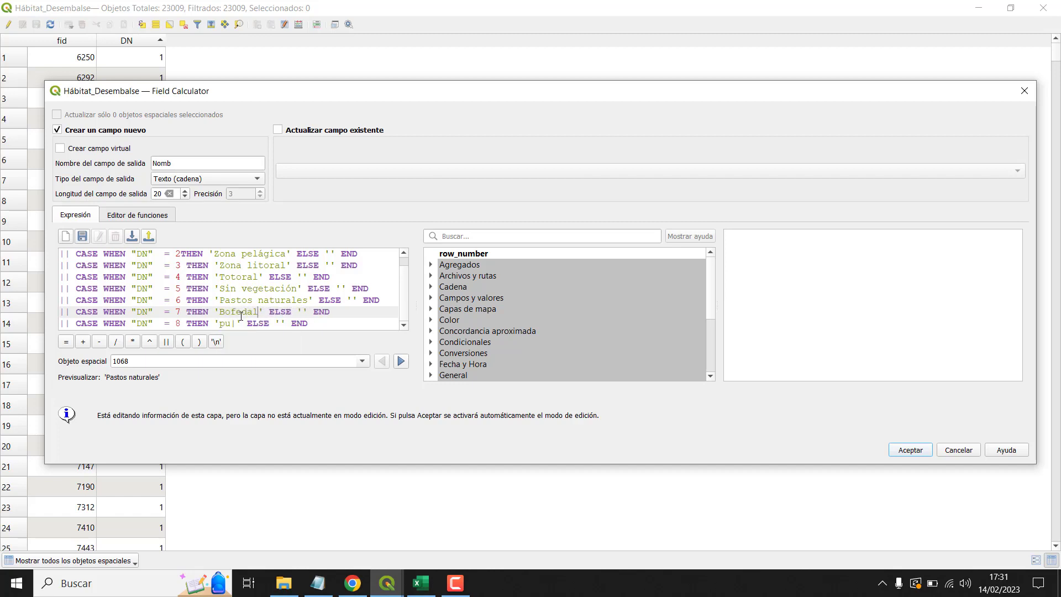
Step: Replace the placeholder label for DN = 8, the last line of the CASE expression, with 'Agaipamal'
{"action": "left_click_drag", "start_coordinate": [237, 323], "coordinate": [221, 325]}
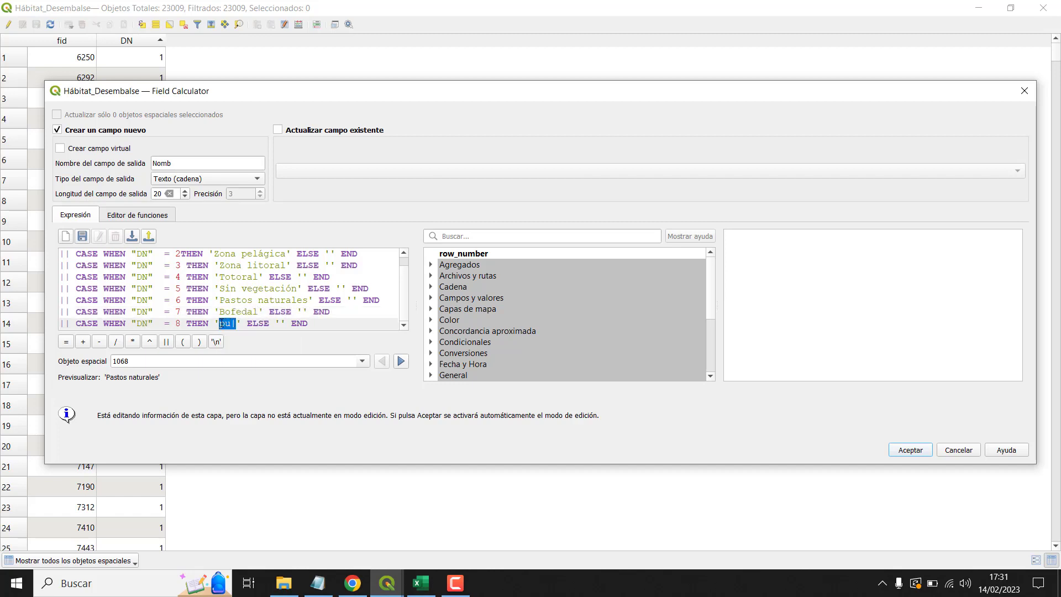
{"action": "type", "text": "Agaipama"}
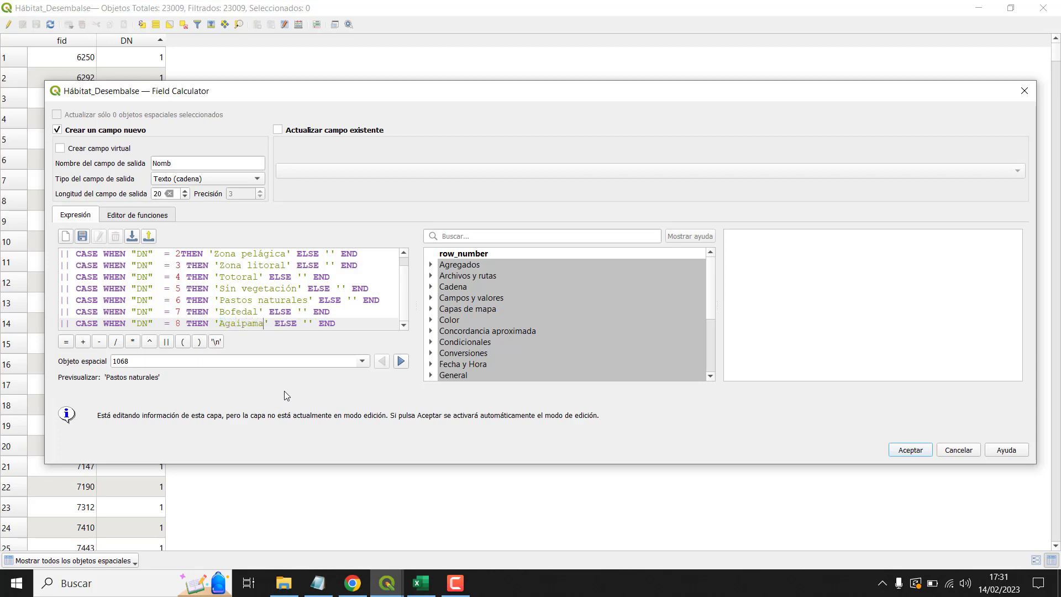
{"action": "type", "text": "l"}
{"action": "left_click", "coordinate": [354, 311]}
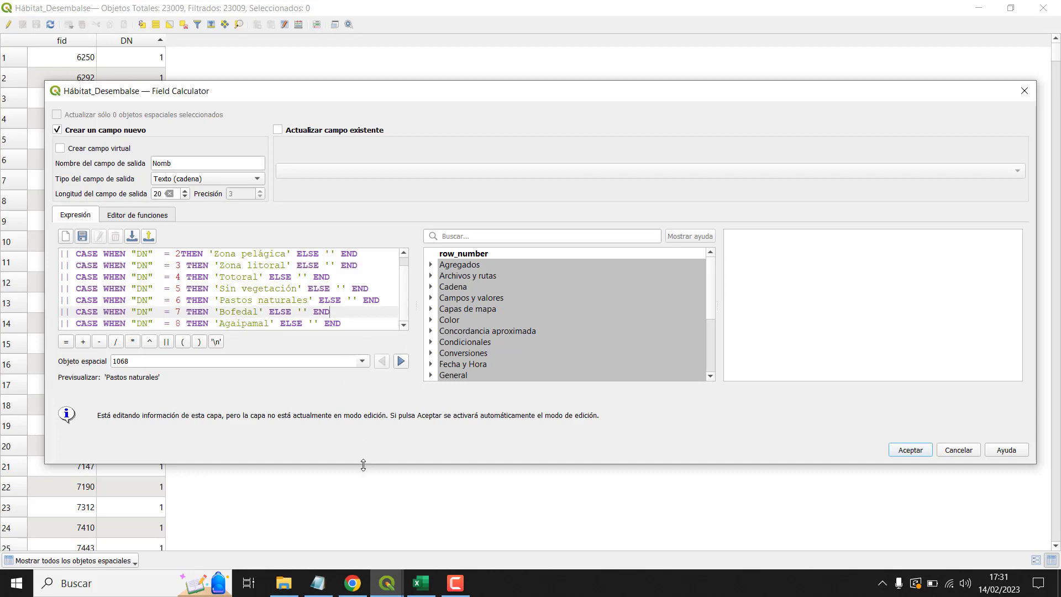
Step: Enlarge the field calculator dialog vertically to fit the whole CASE expression, and review the expression and its preview
{"action": "left_click_drag", "start_coordinate": [363, 463], "coordinate": [372, 507]}
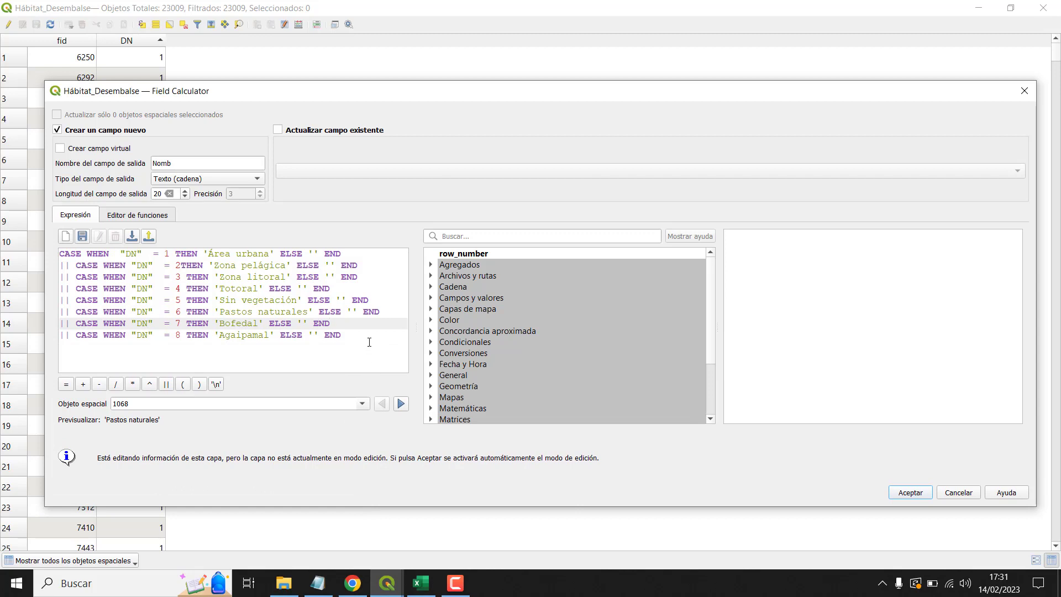
{"action": "left_click_drag", "start_coordinate": [370, 342], "coordinate": [59, 253]}
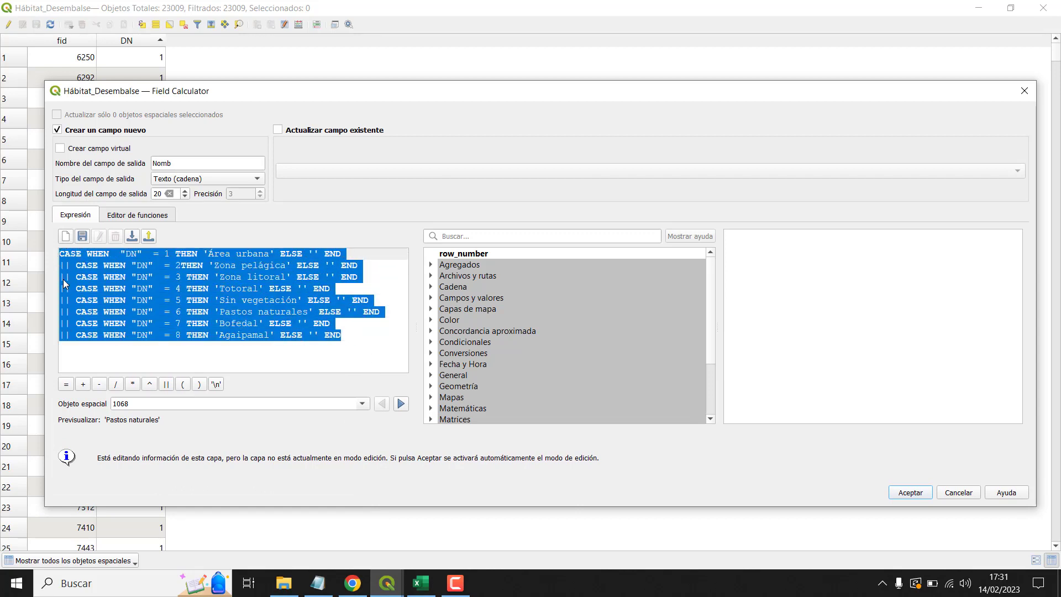
{"action": "left_click", "coordinate": [127, 347]}
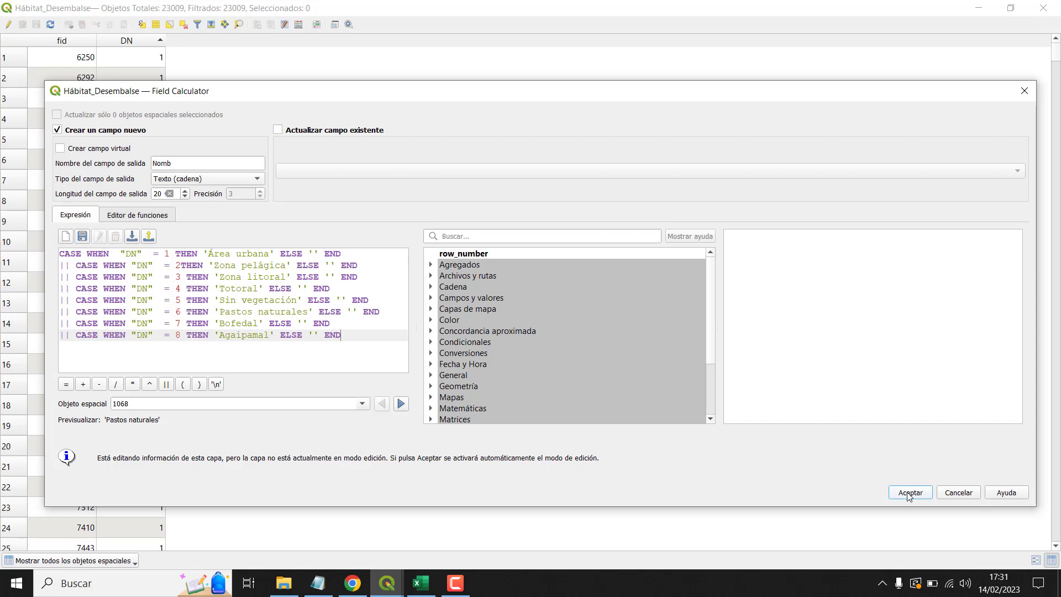
{"action": "left_click_drag", "start_coordinate": [159, 420], "coordinate": [111, 421]}
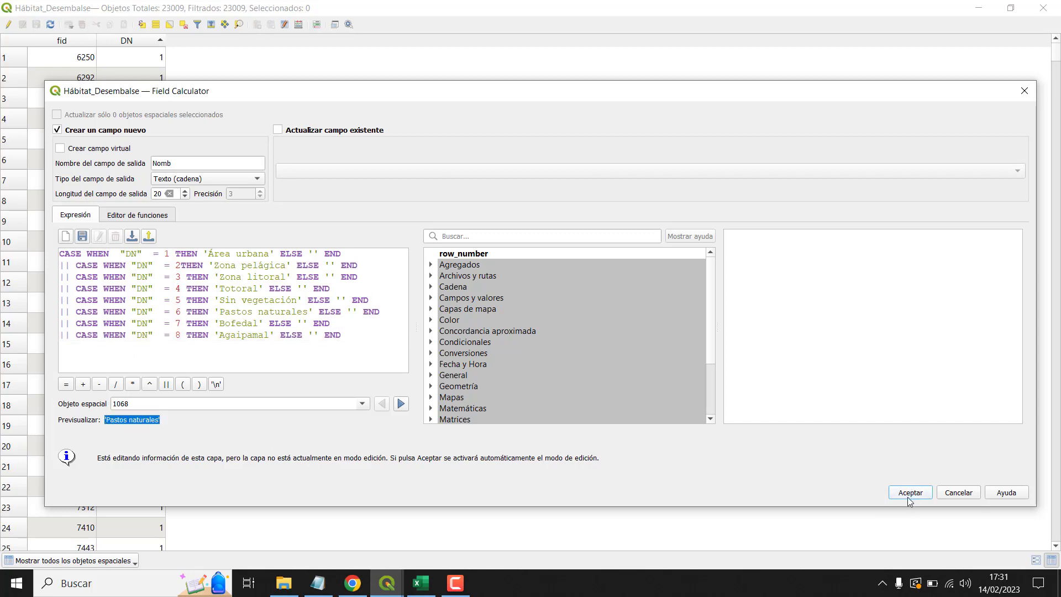
Step: Remove the final D from the last END keyword to test the expression validation, and restore the letter
{"action": "left_click", "coordinate": [346, 338]}
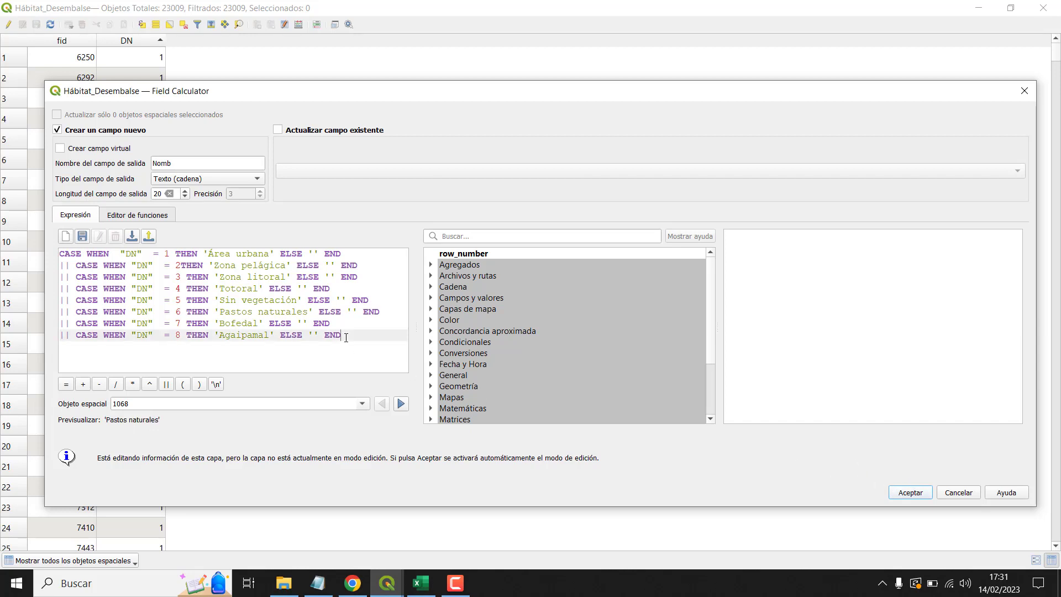
{"action": "key", "text": "BackSpace"}
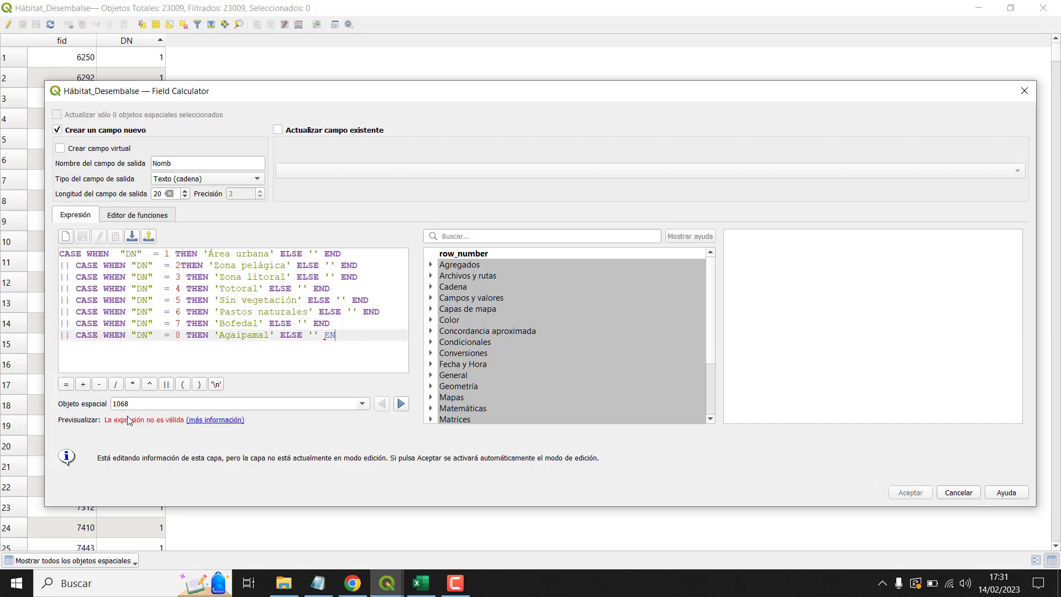
{"action": "mouse_move", "coordinate": [356, 344]}
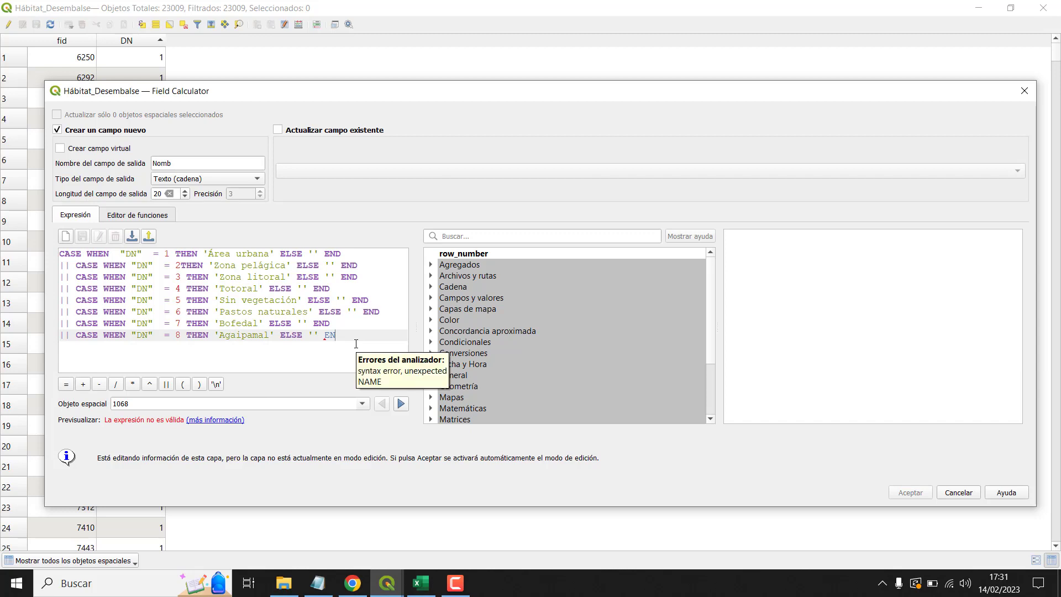
{"action": "mouse_move", "coordinate": [207, 423]}
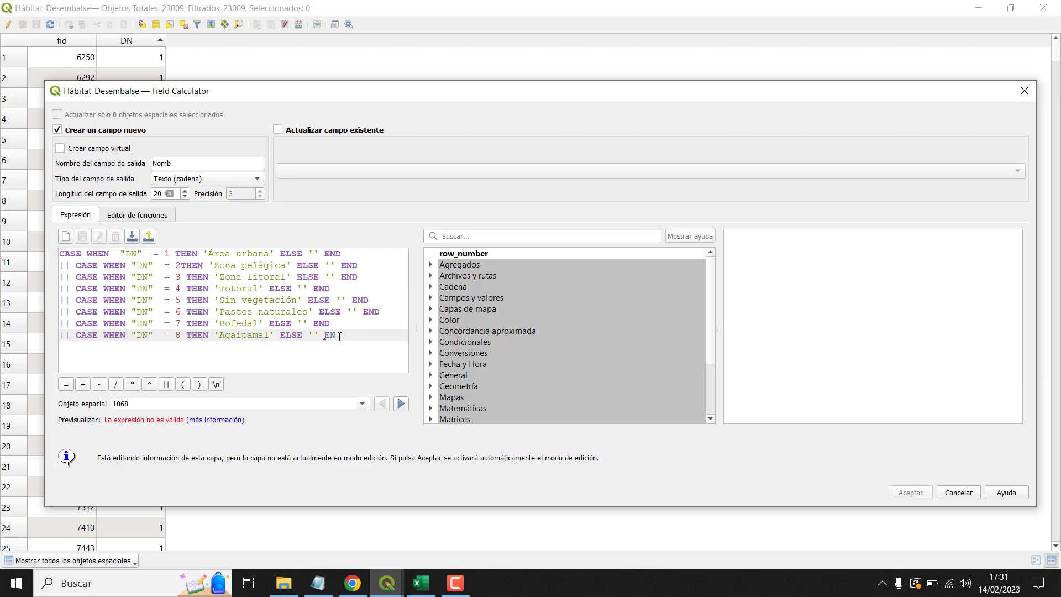
{"action": "type", "text": "D"}
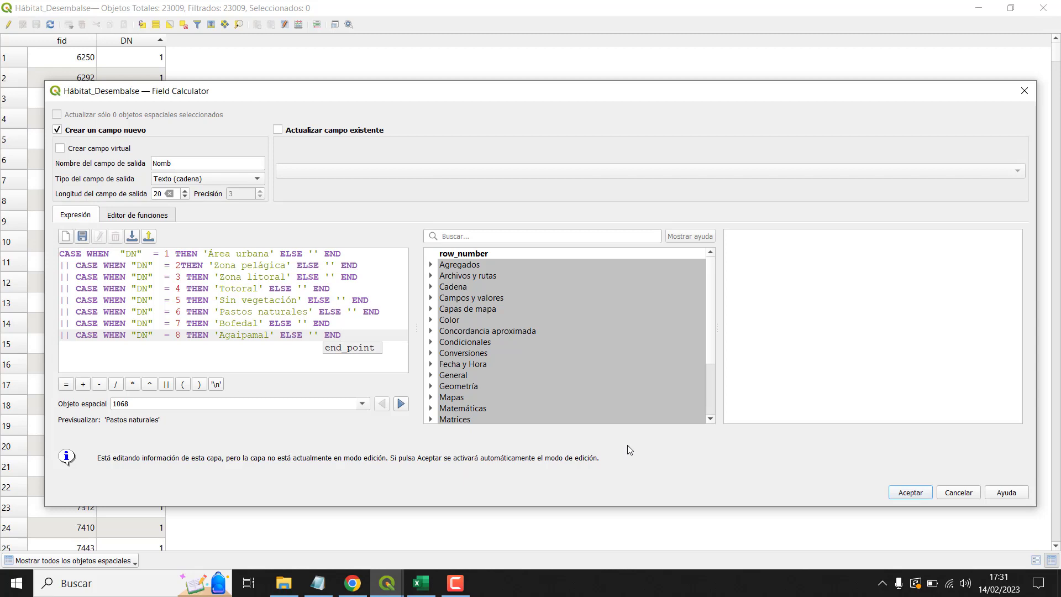
Step: Open the help for the CASE function in the Condicionales group and read its syntax, arguments and examples
{"action": "left_click", "coordinate": [435, 350]}
{"action": "left_click", "coordinate": [432, 344]}
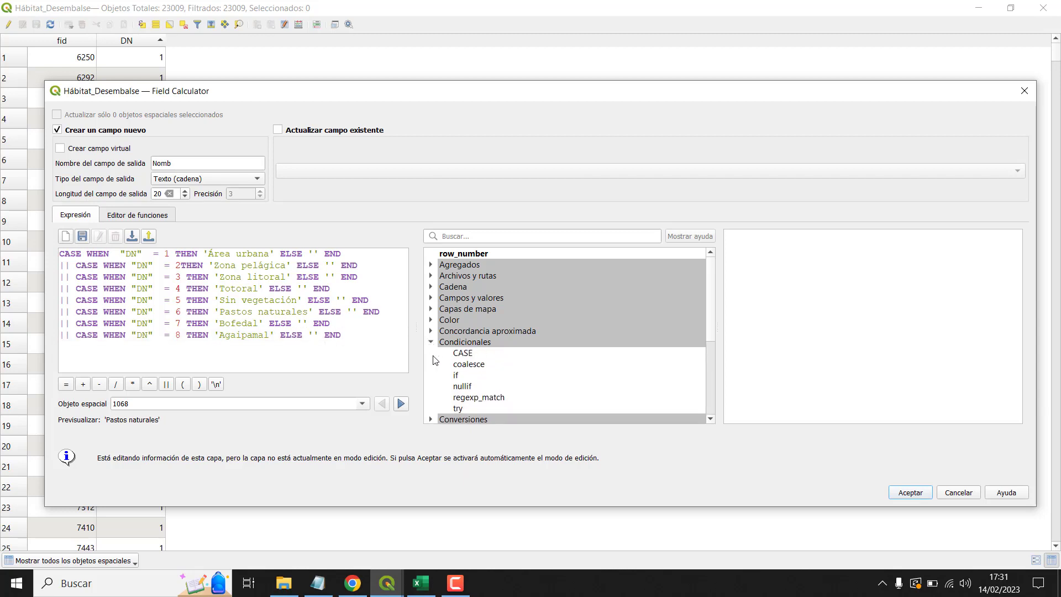
{"action": "left_click", "coordinate": [469, 354]}
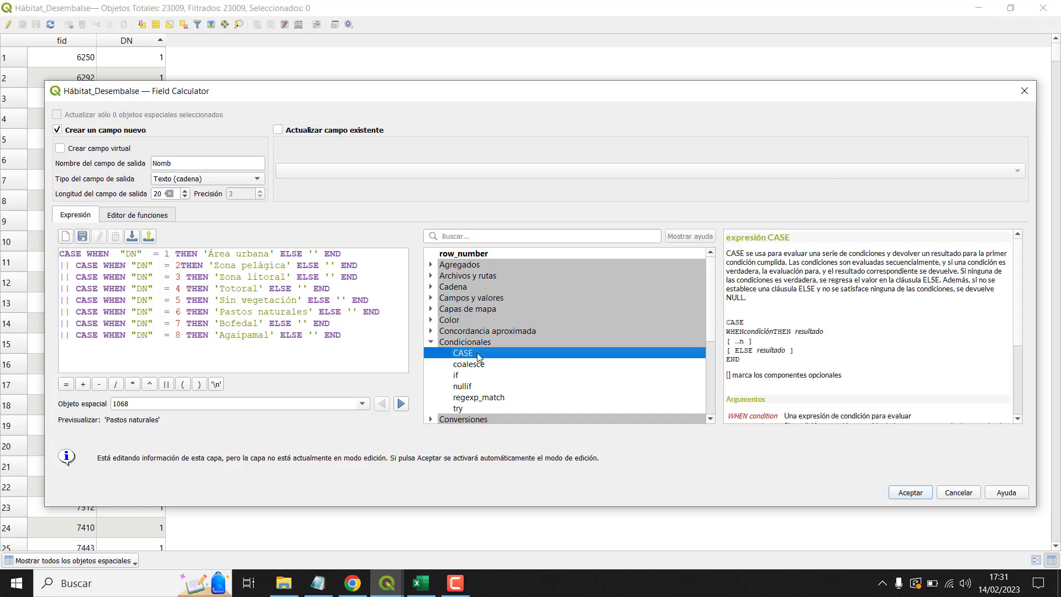
{"action": "scroll", "coordinate": [819, 337], "scroll_direction": "down", "scroll_amount": 1}
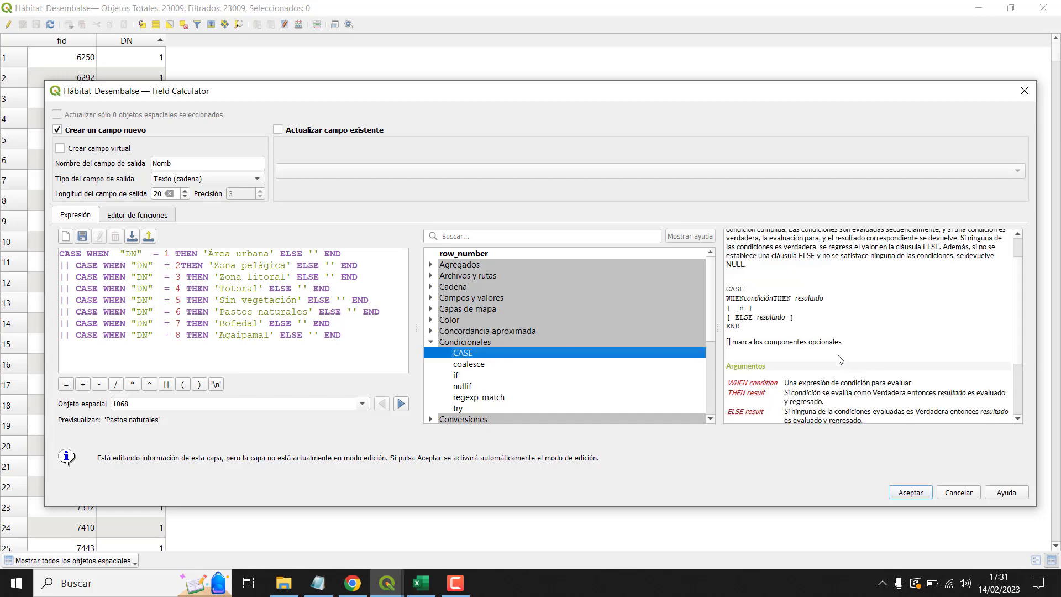
{"action": "scroll", "coordinate": [840, 362], "scroll_direction": "down", "scroll_amount": 3}
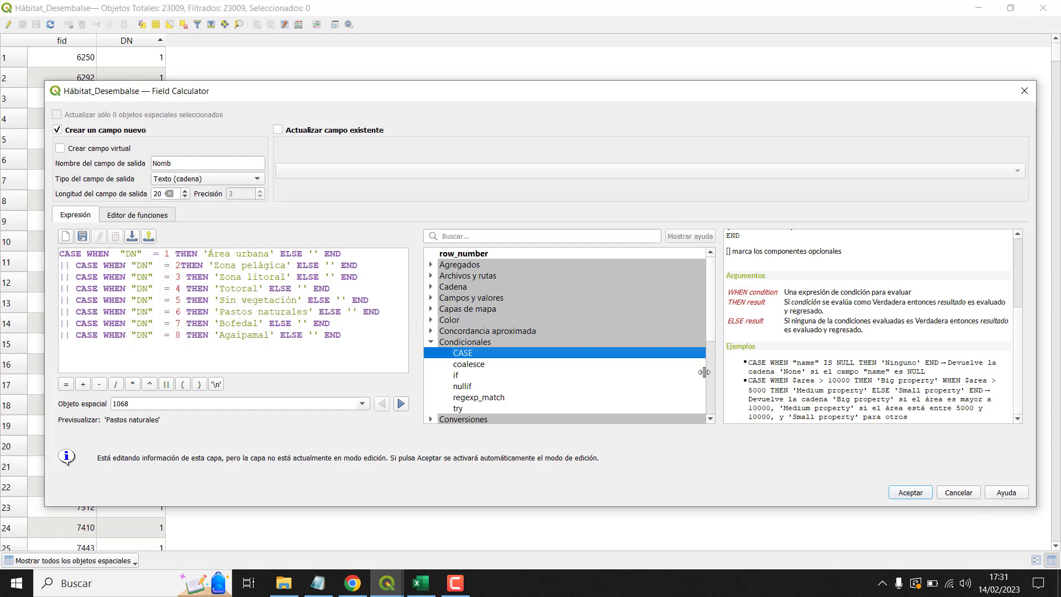
Step: Copy the complete CASE expression, from DN = 1 to DN = 8, out of the field calculator
{"action": "left_click", "coordinate": [352, 350]}
{"action": "left_click_drag", "start_coordinate": [367, 337], "coordinate": [44, 252]}
{"action": "key", "text": "ctrl+c"}
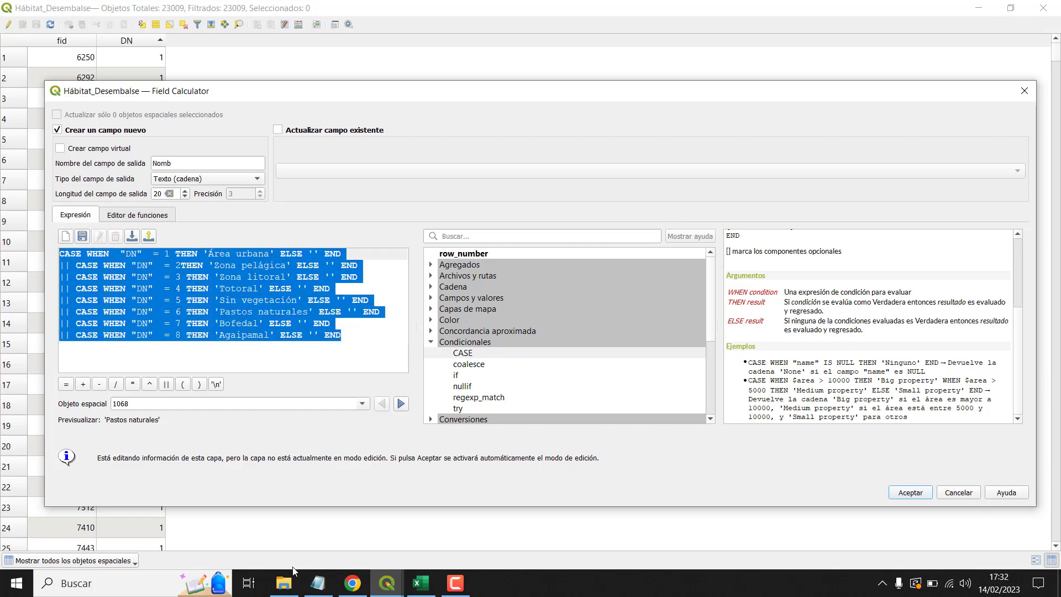
Step: Switch to Notepad, add a separator line of slashes below the placeholder version, paste the finished expression under it, and minimize the window
{"action": "left_click", "coordinate": [318, 582]}
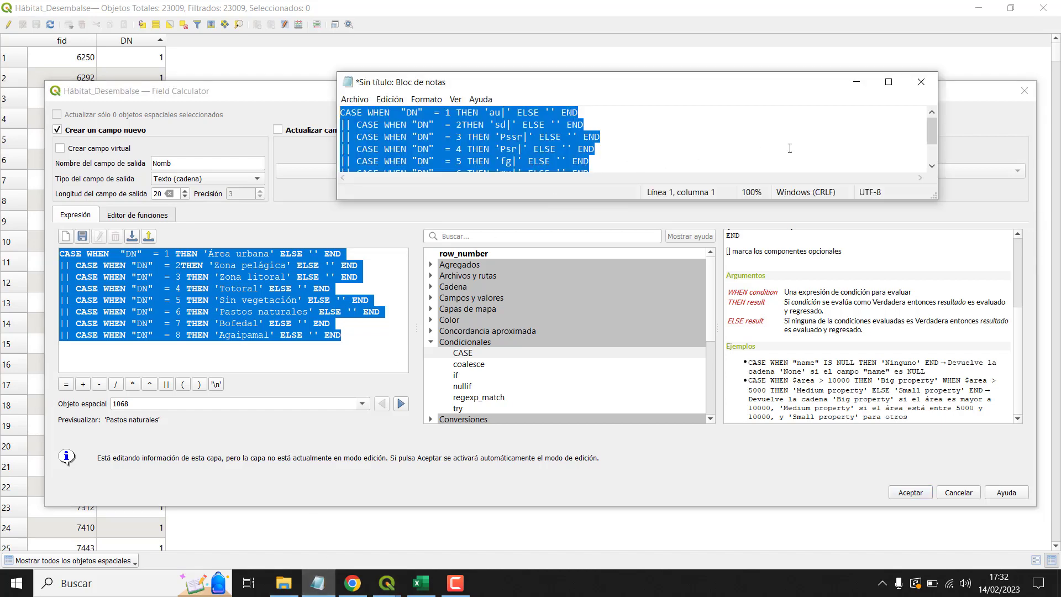
{"action": "scroll", "coordinate": [790, 148], "scroll_direction": "down", "scroll_amount": 1}
{"action": "left_click", "coordinate": [625, 170]}
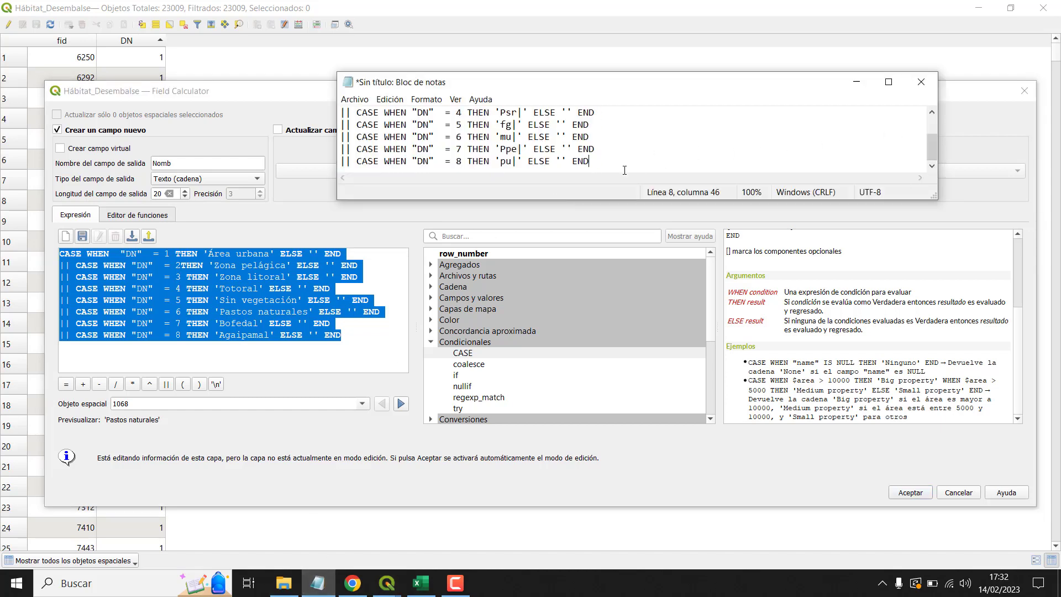
{"action": "key", "text": "Return"}
{"action": "key", "text": "Return"}
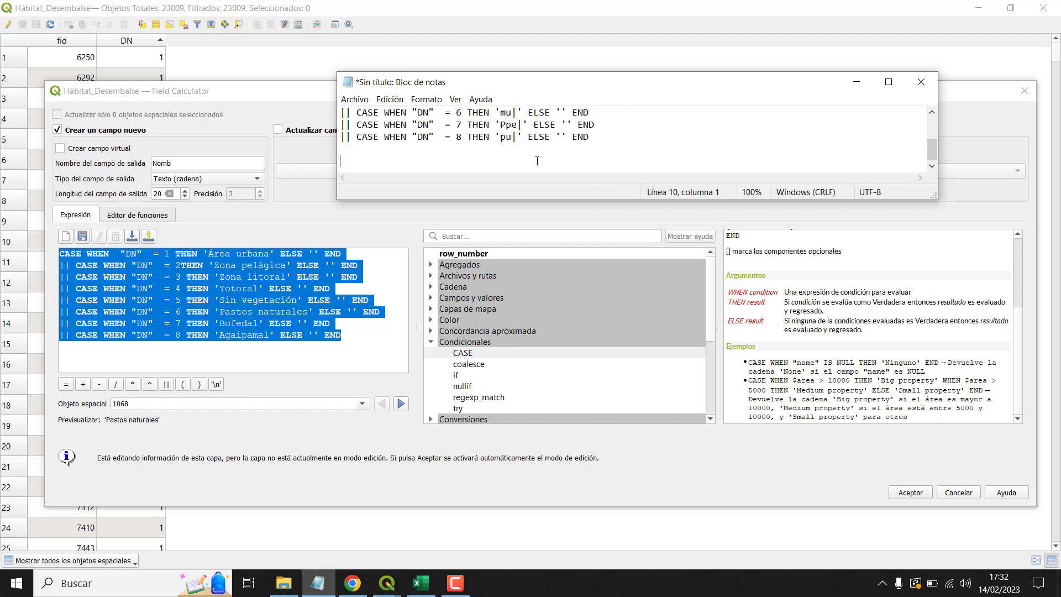
{"action": "key", "text": "BackSpace"}
{"action": "type", "text": "////////////////////"}
{"action": "key", "text": "Return"}
{"action": "key", "text": "ctrl+v"}
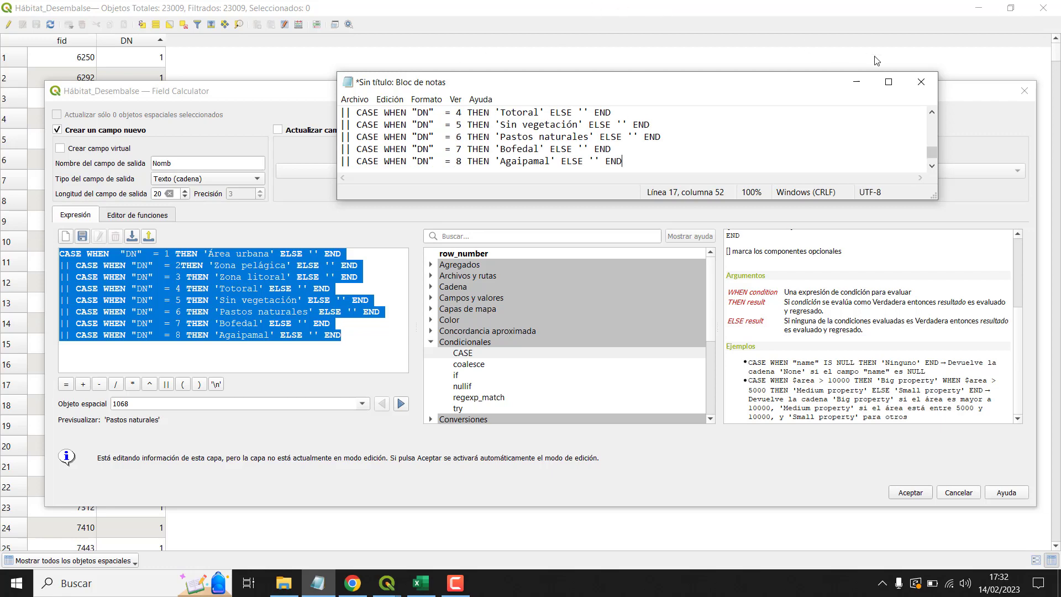
{"action": "left_click", "coordinate": [857, 81]}
Step: Run the calculation to create the Nomb field, and check the assigned habitat names by sorting the table by Nomb in both directions
{"action": "left_click", "coordinate": [362, 346]}
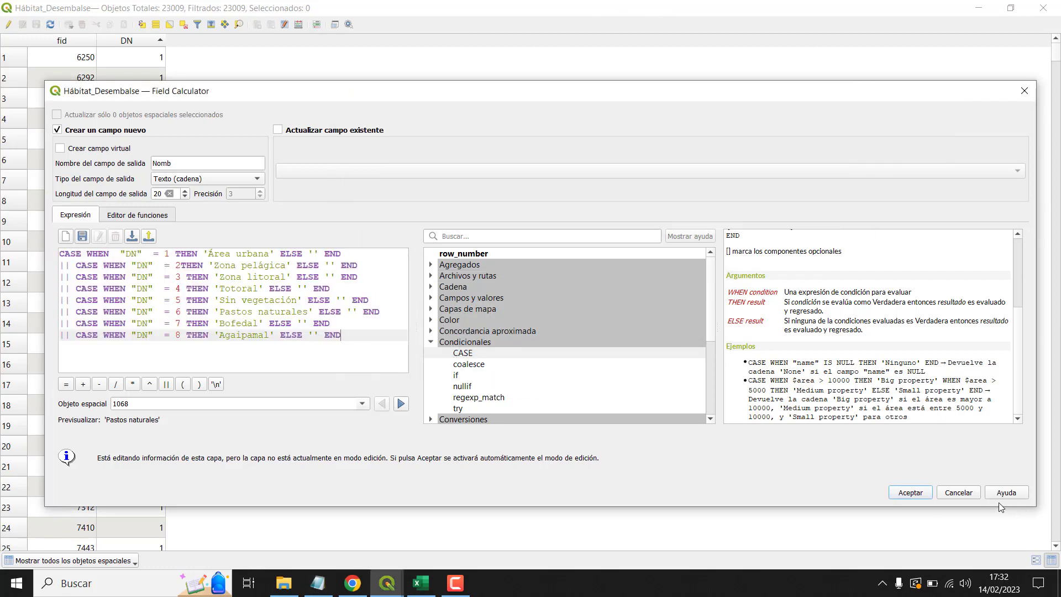
{"action": "left_click", "coordinate": [910, 494]}
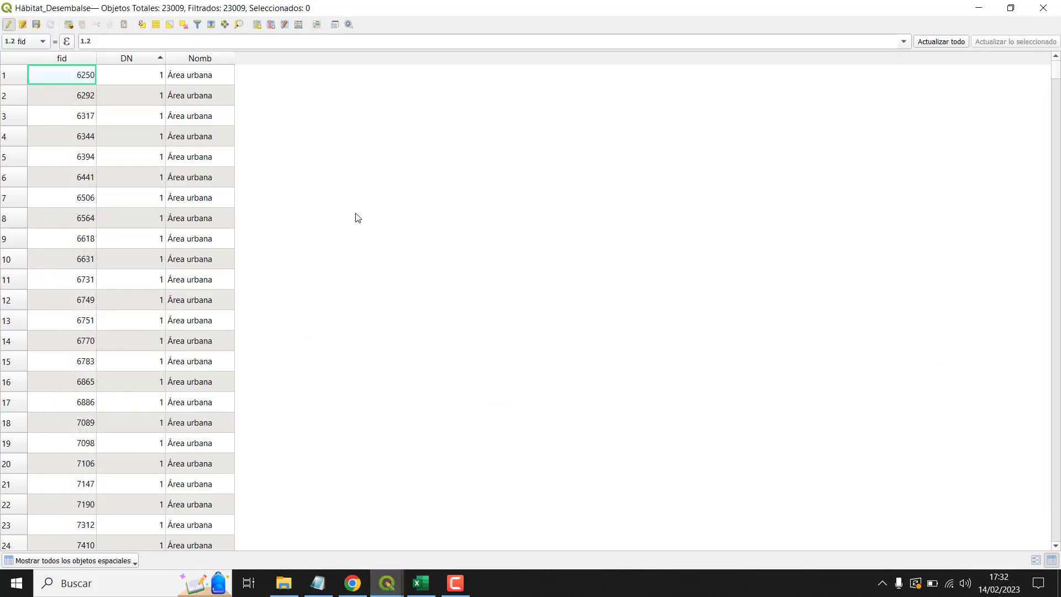
{"action": "scroll", "coordinate": [210, 166], "scroll_direction": "down", "scroll_amount": 6}
{"action": "scroll", "coordinate": [211, 106], "scroll_direction": "up", "scroll_amount": 6}
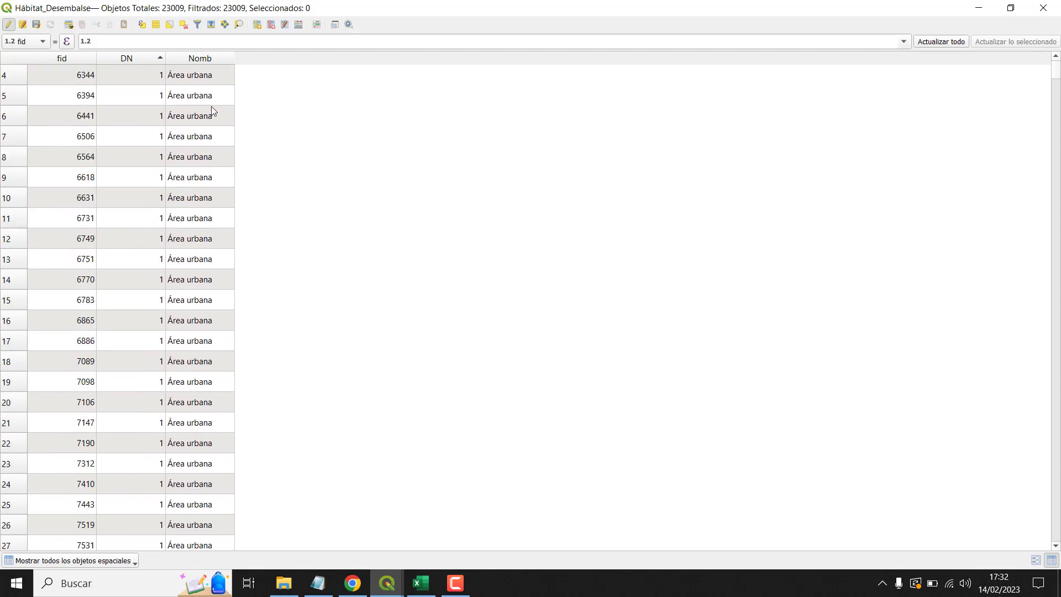
{"action": "left_click", "coordinate": [203, 59]}
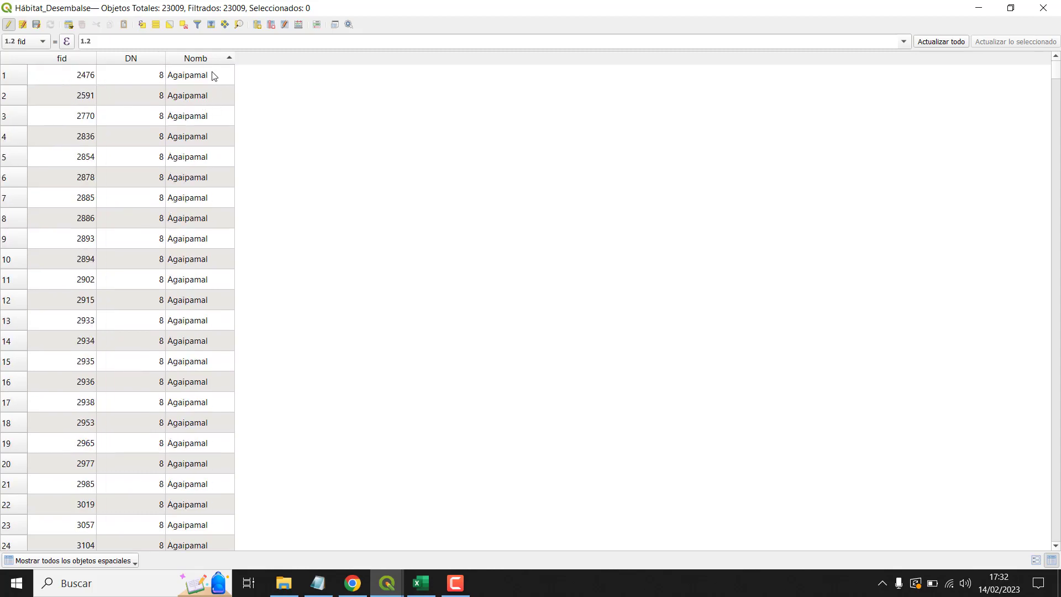
{"action": "scroll", "coordinate": [187, 105], "scroll_direction": "down", "scroll_amount": 5}
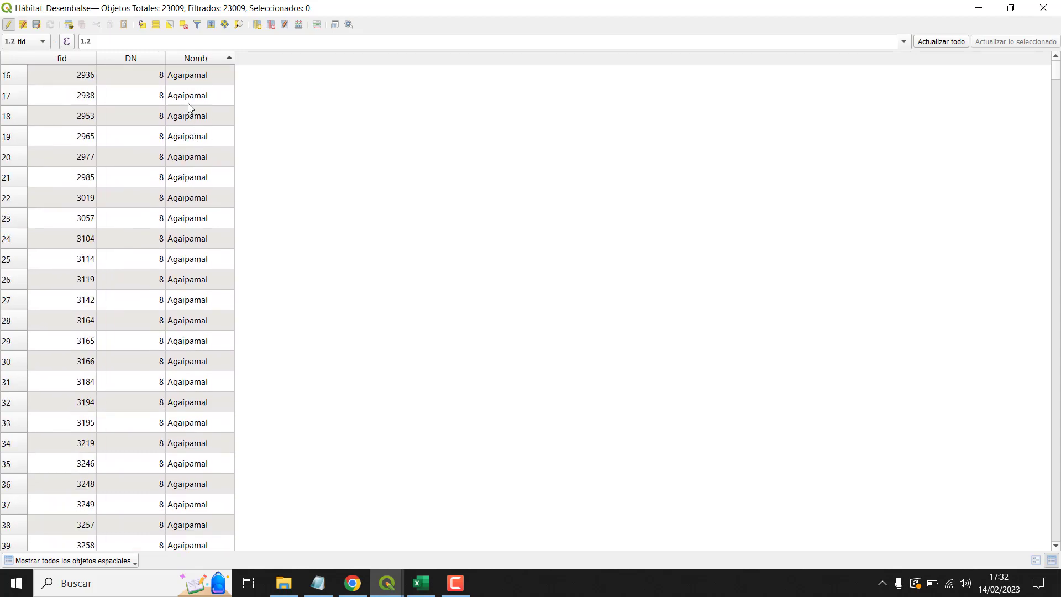
{"action": "left_click", "coordinate": [192, 58]}
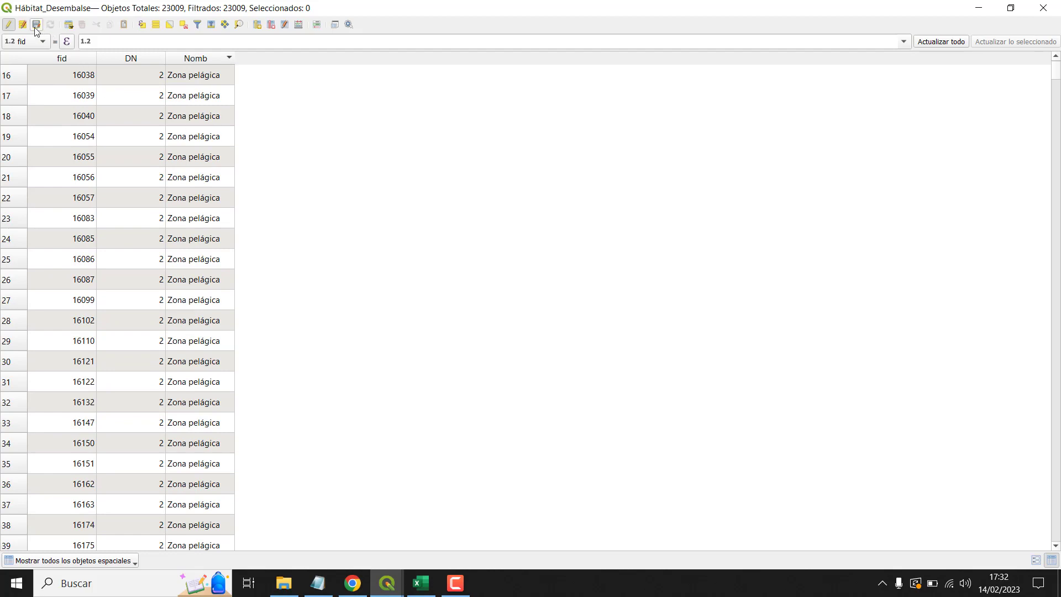
Step: Stop editing the Hábitat_Desembalse layer, saving the changes, and close its attribute table
{"action": "left_click", "coordinate": [9, 25]}
{"action": "left_click", "coordinate": [531, 300]}
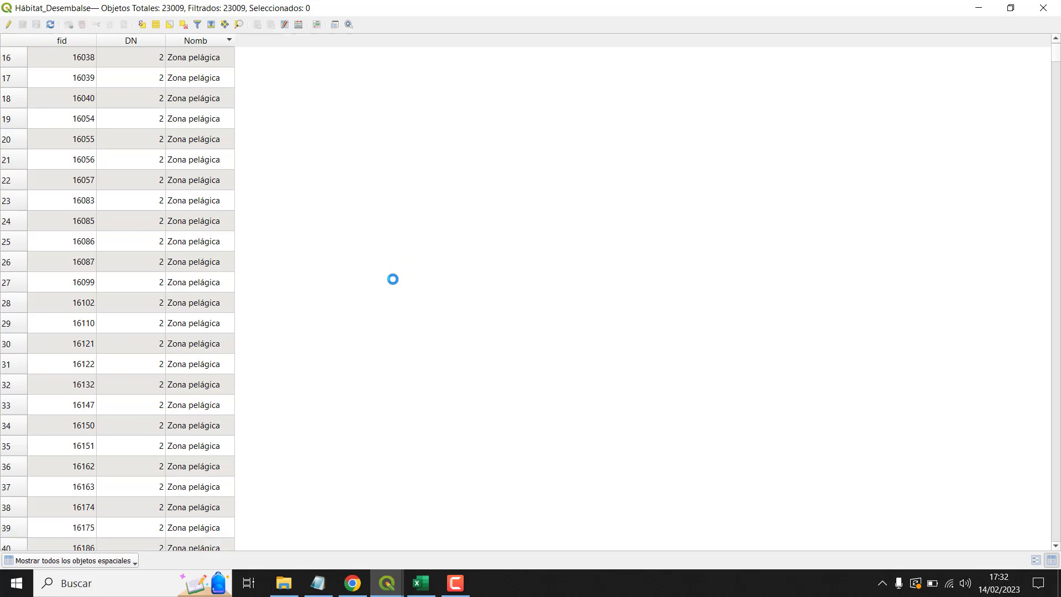
{"action": "left_click", "coordinate": [1044, 8]}
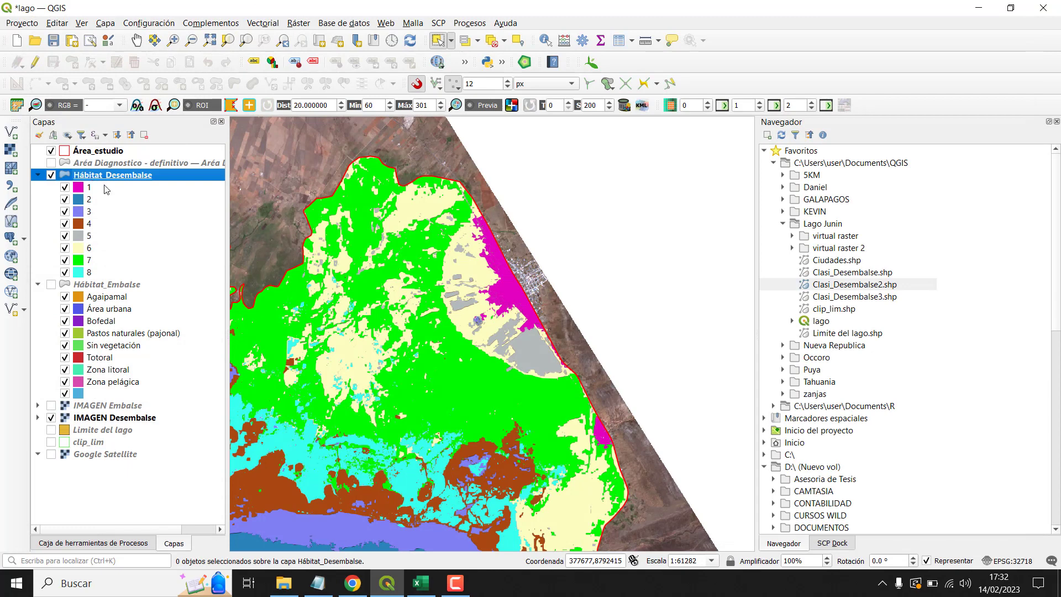
Step: Compare the legend classes of Hábitat_Desembalse and Hábitat_Embalse, and examine the classified areas around the lake on the map
{"action": "left_click", "coordinate": [97, 287]}
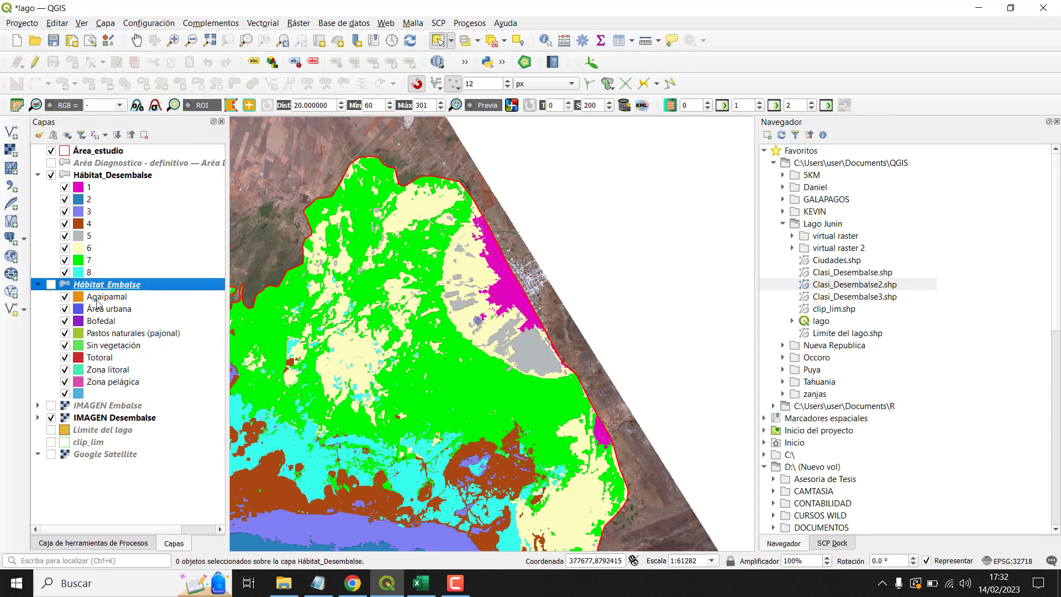
{"action": "left_click", "coordinate": [104, 298]}
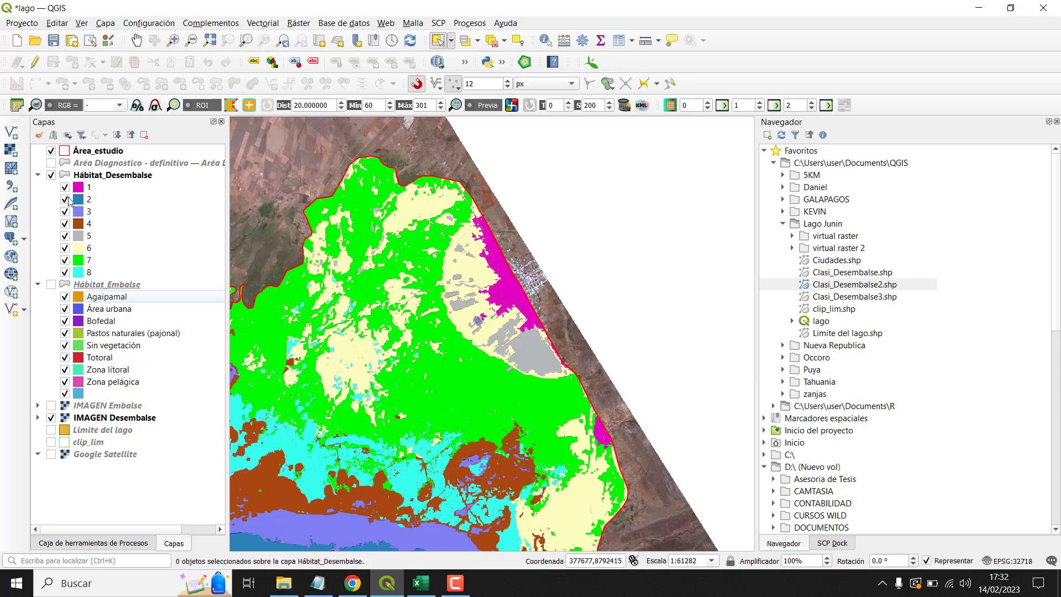
{"action": "left_click", "coordinate": [113, 176]}
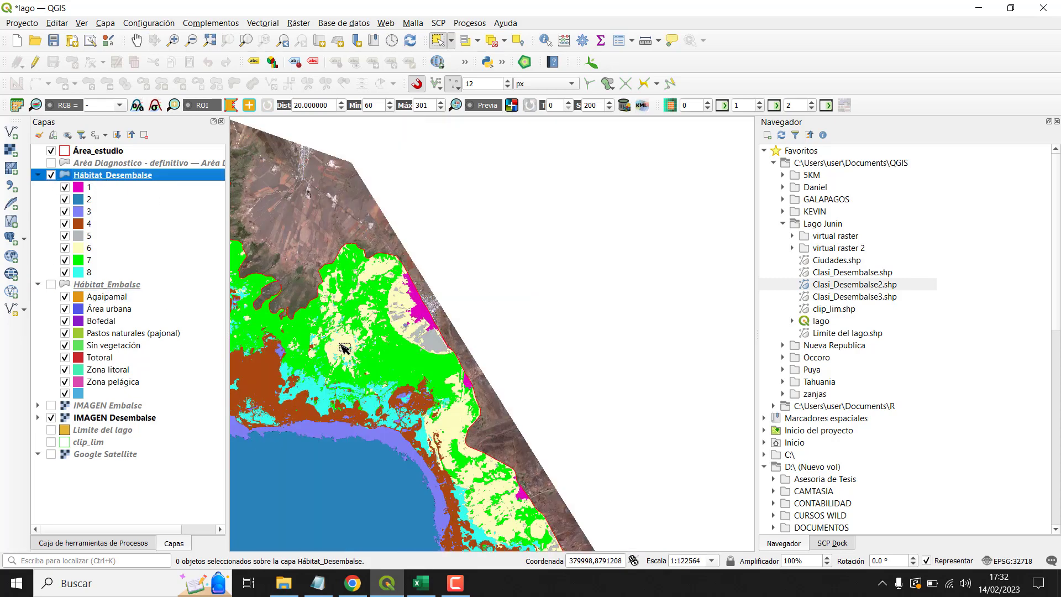
{"action": "scroll", "coordinate": [370, 464], "scroll_direction": "down", "scroll_amount": 1}
{"action": "scroll", "coordinate": [385, 458], "scroll_direction": "up", "scroll_amount": 1}
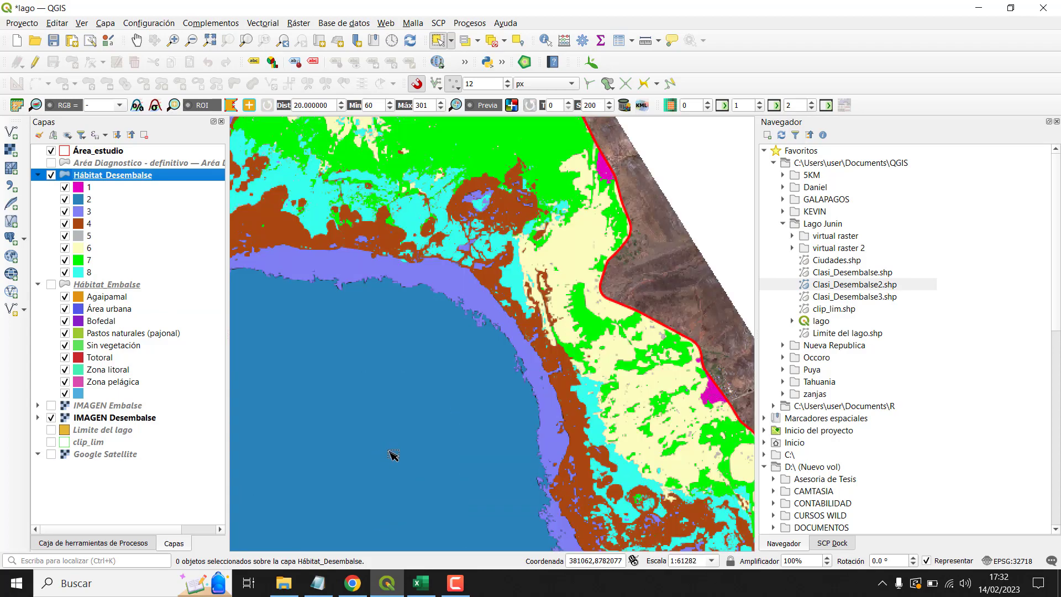
{"action": "scroll", "coordinate": [419, 435], "scroll_direction": "down", "scroll_amount": 1}
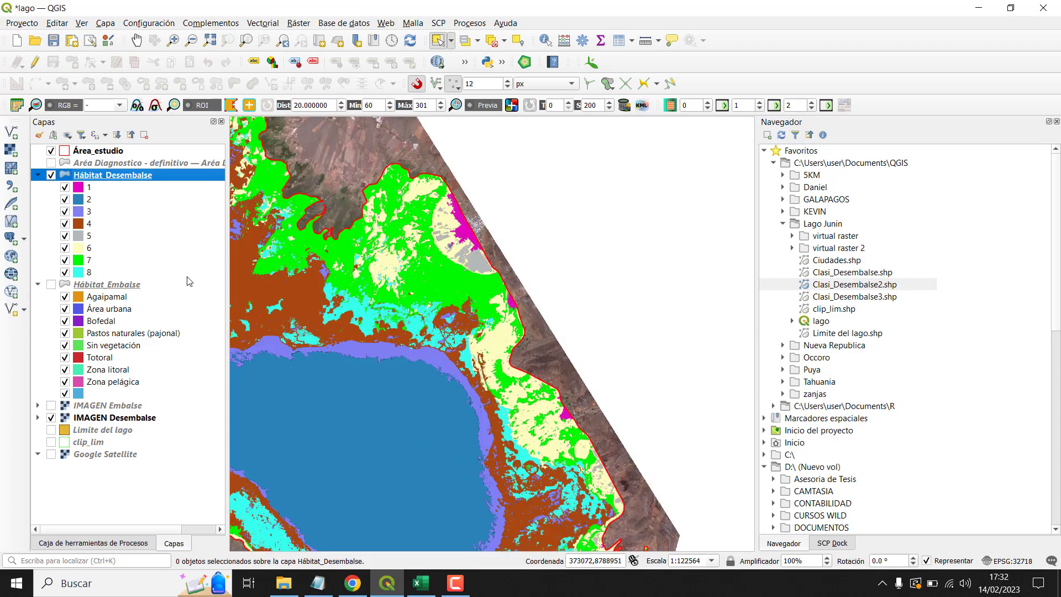
{"action": "right_click", "coordinate": [101, 173]}
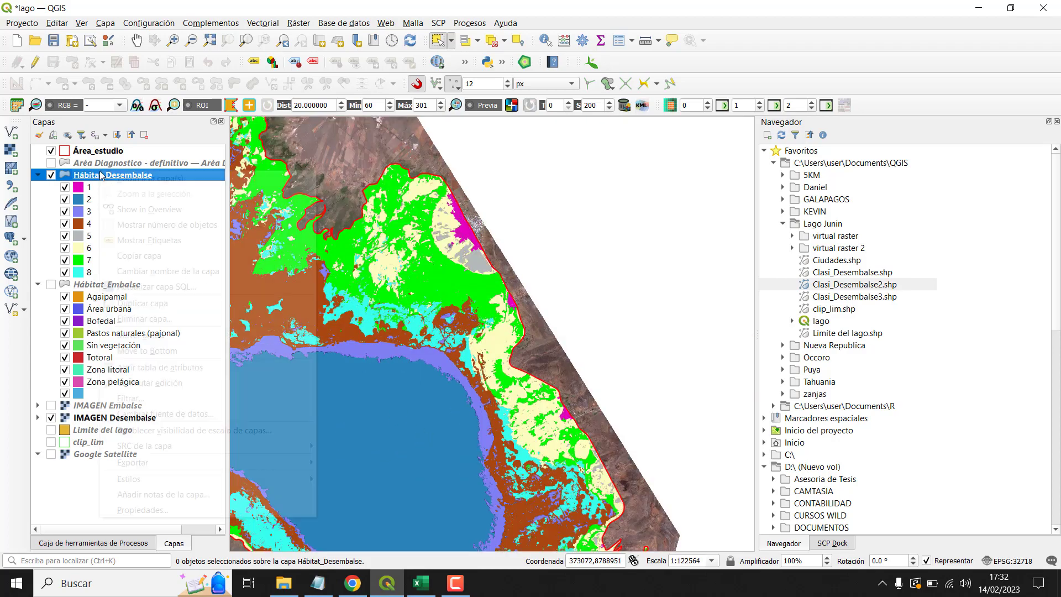
{"action": "left_click", "coordinate": [557, 239]}
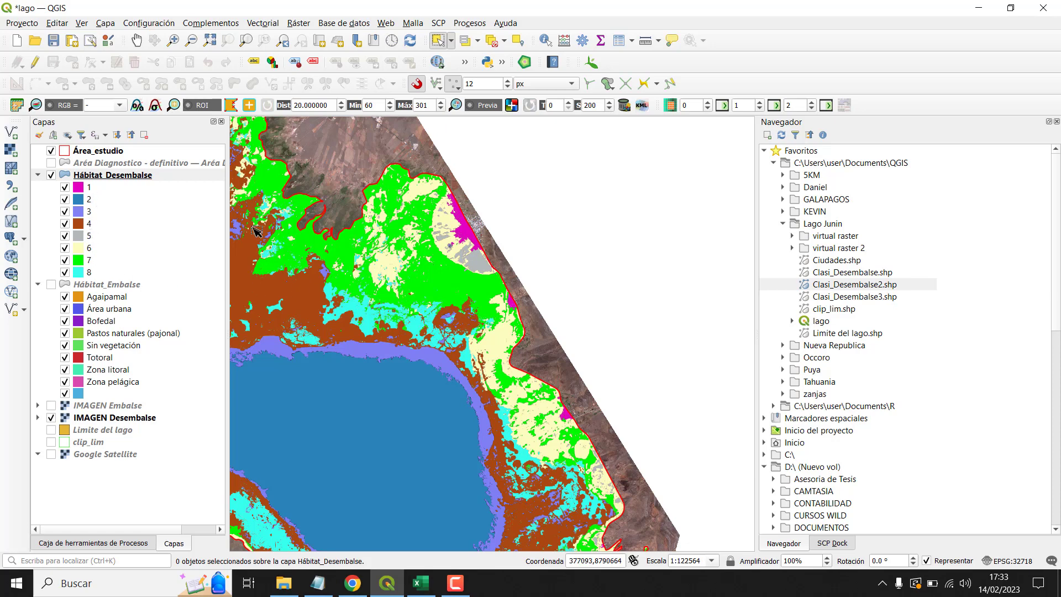
Step: Open the Hábitat_Desembalse attribute table, review the Nomb values with the rows sorted by DN, and close the table
{"action": "right_click", "coordinate": [115, 176]}
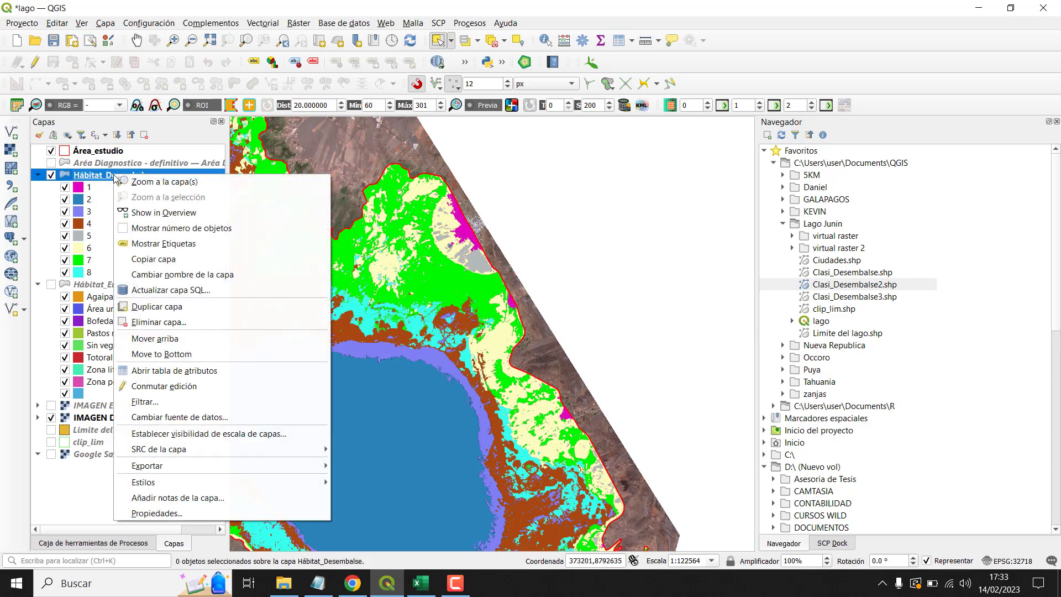
{"action": "left_click", "coordinate": [225, 370]}
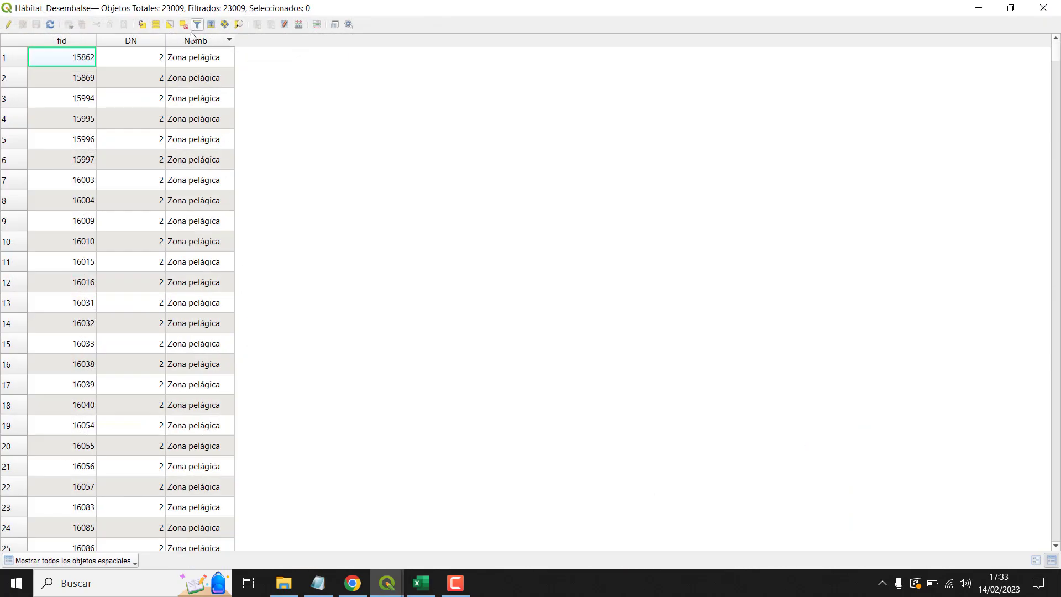
{"action": "scroll", "coordinate": [190, 250], "scroll_direction": "down", "scroll_amount": 1}
{"action": "scroll", "coordinate": [193, 260], "scroll_direction": "down", "scroll_amount": 4}
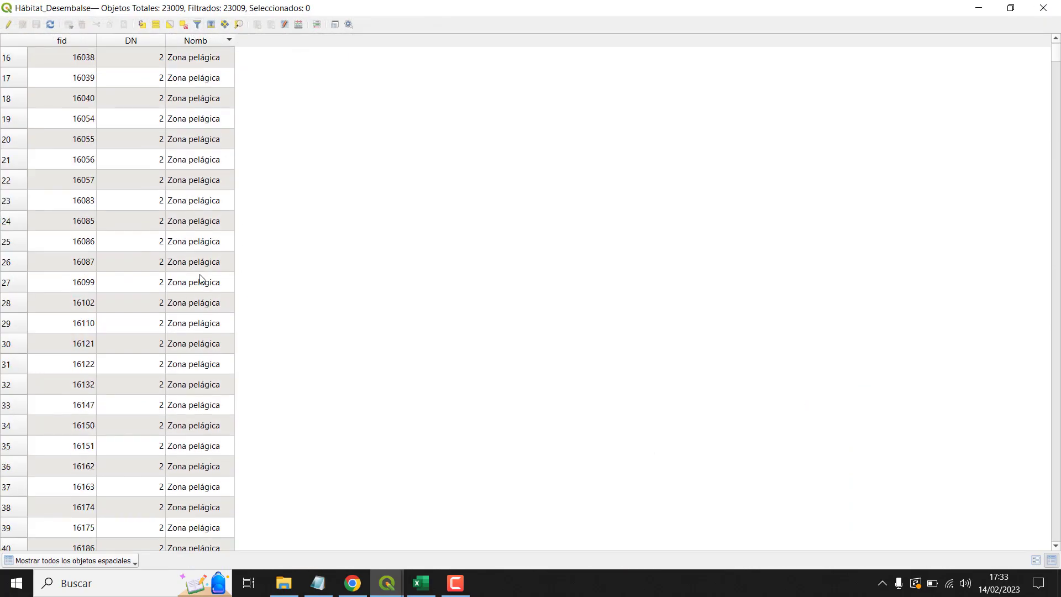
{"action": "scroll", "coordinate": [213, 264], "scroll_direction": "up", "scroll_amount": 5}
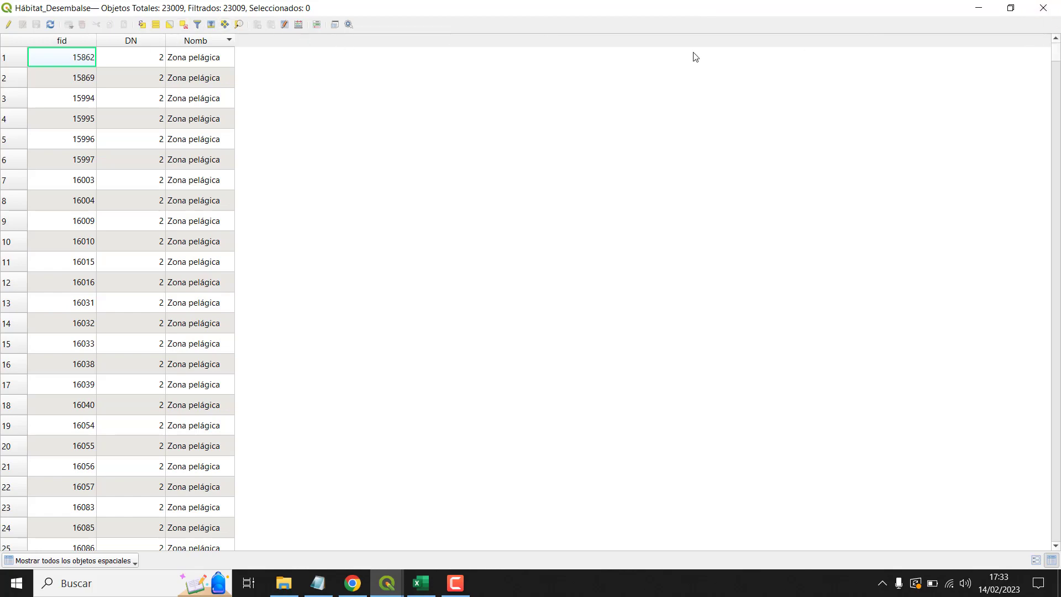
{"action": "left_click", "coordinate": [142, 42]}
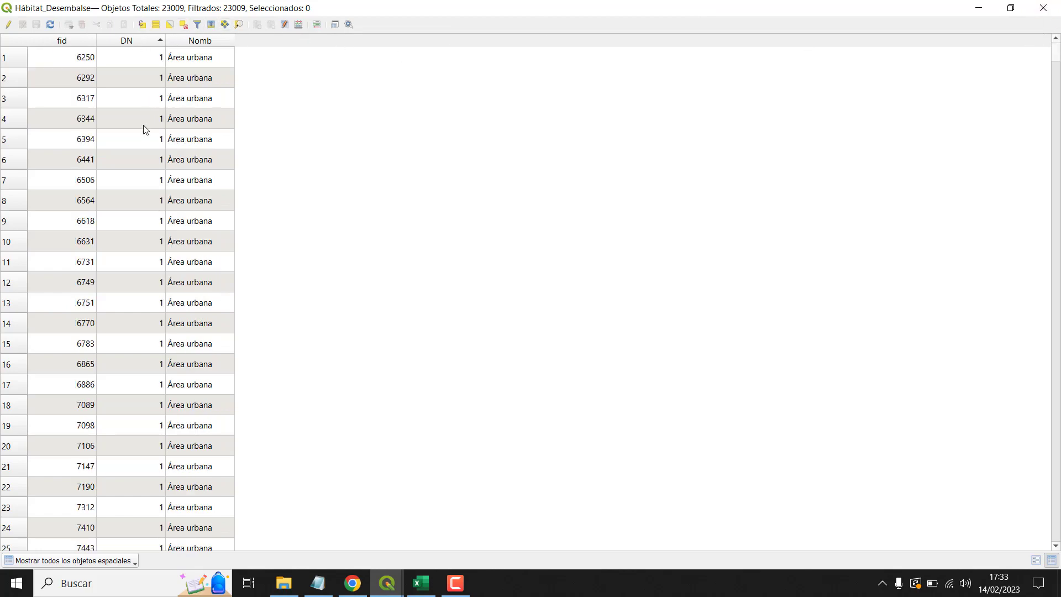
{"action": "scroll", "coordinate": [145, 130], "scroll_direction": "down", "scroll_amount": 5}
{"action": "left_click_drag", "start_coordinate": [1056, 57], "coordinate": [1045, 33]}
{"action": "left_click", "coordinate": [1044, 8]}
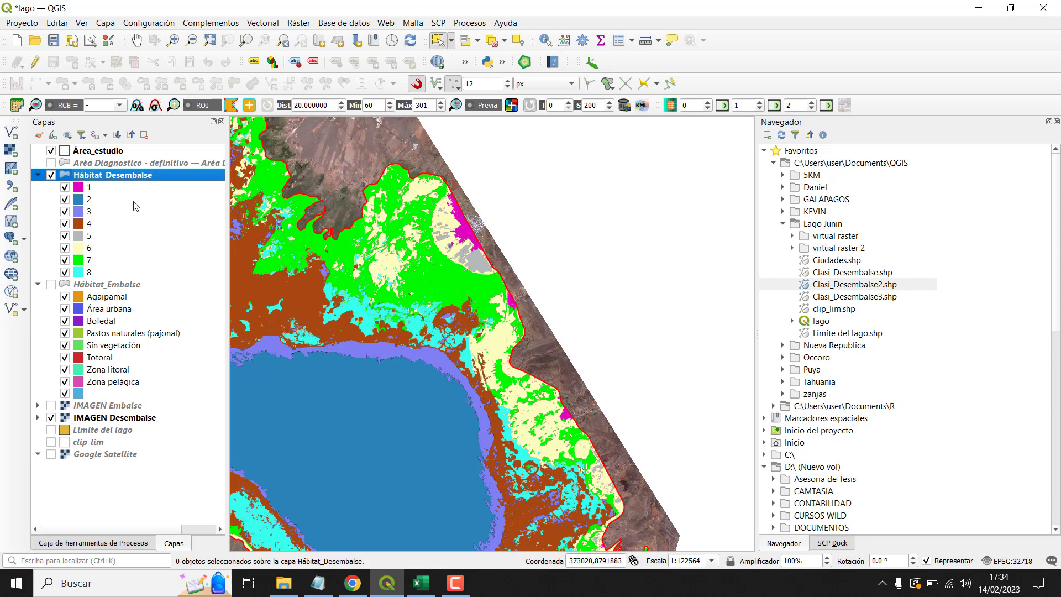
Step: Hide the Hábitat_Desembalse layer and show the Hábitat_Embalse layer on the map
{"action": "left_click", "coordinate": [51, 174]}
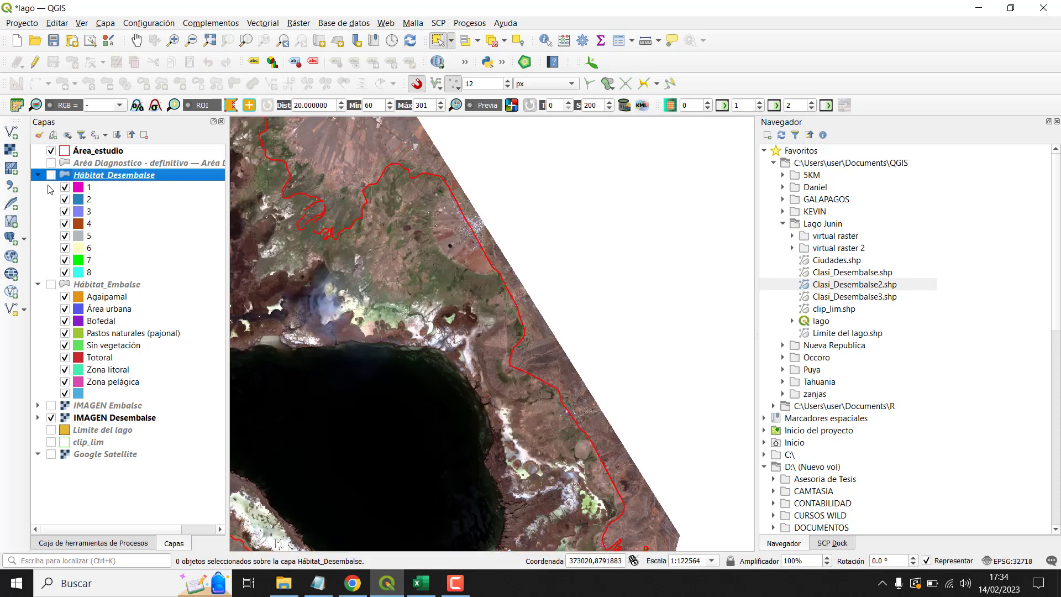
{"action": "left_click", "coordinate": [50, 284]}
{"action": "left_click", "coordinate": [77, 285]}
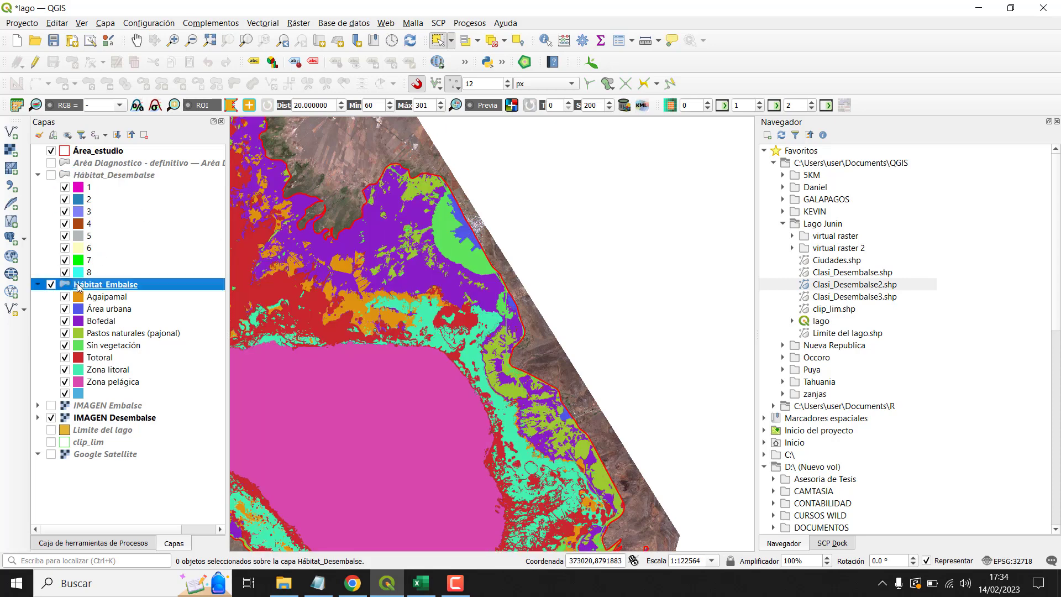
Step: Open the Hábitat_Embalse attribute table, review its gridcode and Hábitat fields with sorting by Hábitat, and close the table
{"action": "right_click", "coordinate": [77, 285]}
{"action": "left_click", "coordinate": [158, 200]}
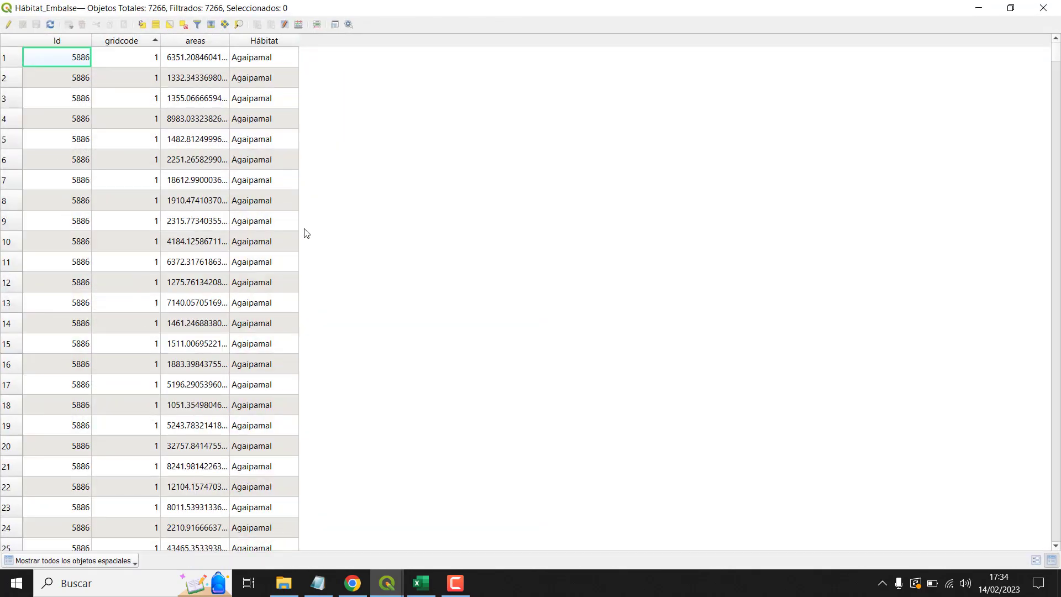
{"action": "scroll", "coordinate": [133, 104], "scroll_direction": "down", "scroll_amount": 14}
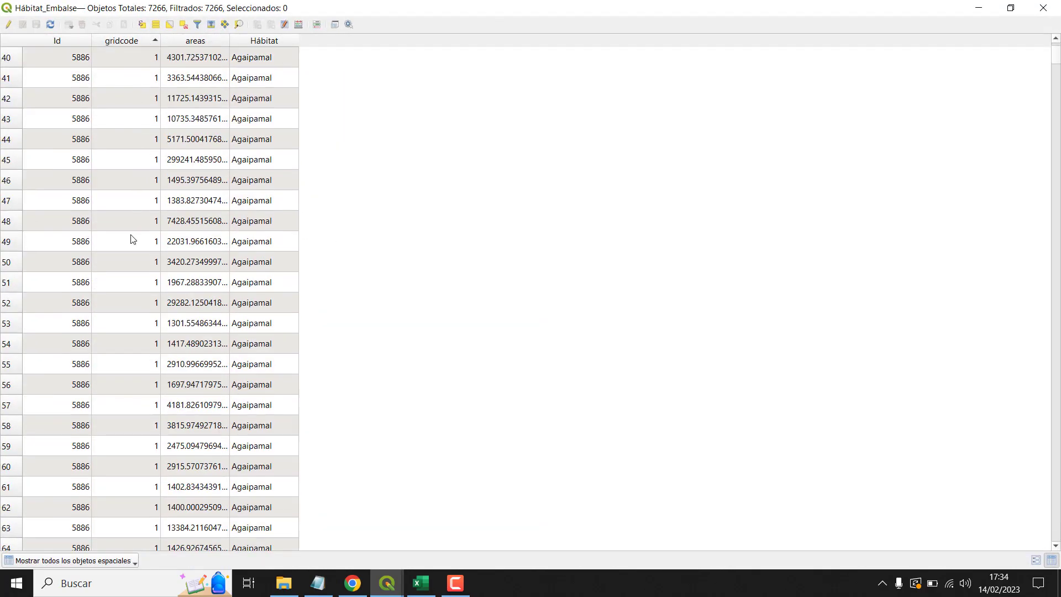
{"action": "scroll", "coordinate": [140, 230], "scroll_direction": "up", "scroll_amount": 10}
{"action": "scroll", "coordinate": [136, 228], "scroll_direction": "up", "scroll_amount": 4}
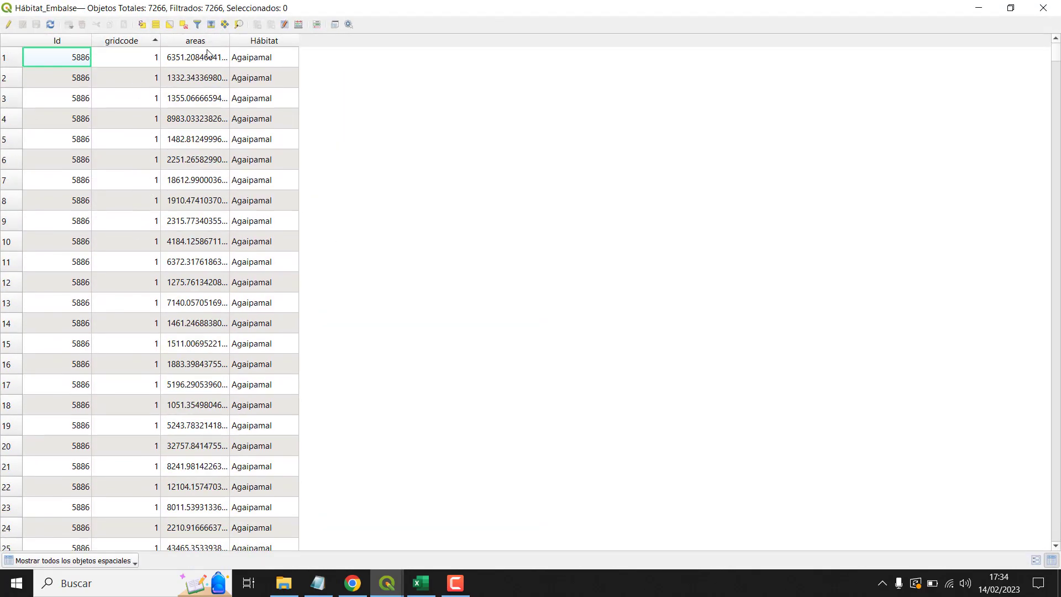
{"action": "left_click", "coordinate": [266, 42]}
{"action": "left_click", "coordinate": [264, 43]}
{"action": "left_click", "coordinate": [267, 43]}
{"action": "left_click", "coordinate": [1044, 7]}
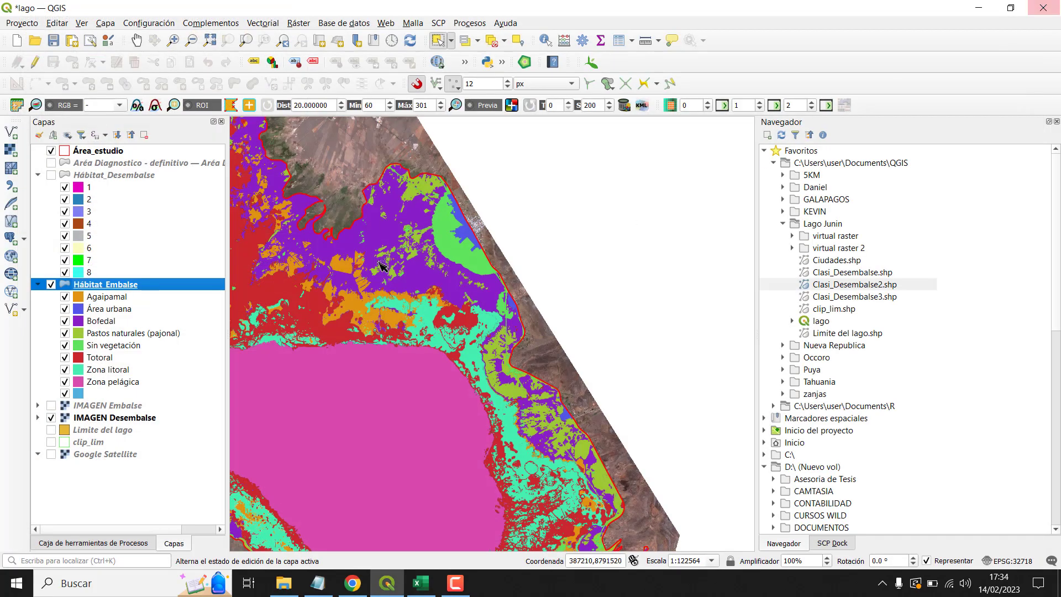
Step: Show the Hábitat_Desembalse layer again and open its attribute table
{"action": "left_click", "coordinate": [50, 173]}
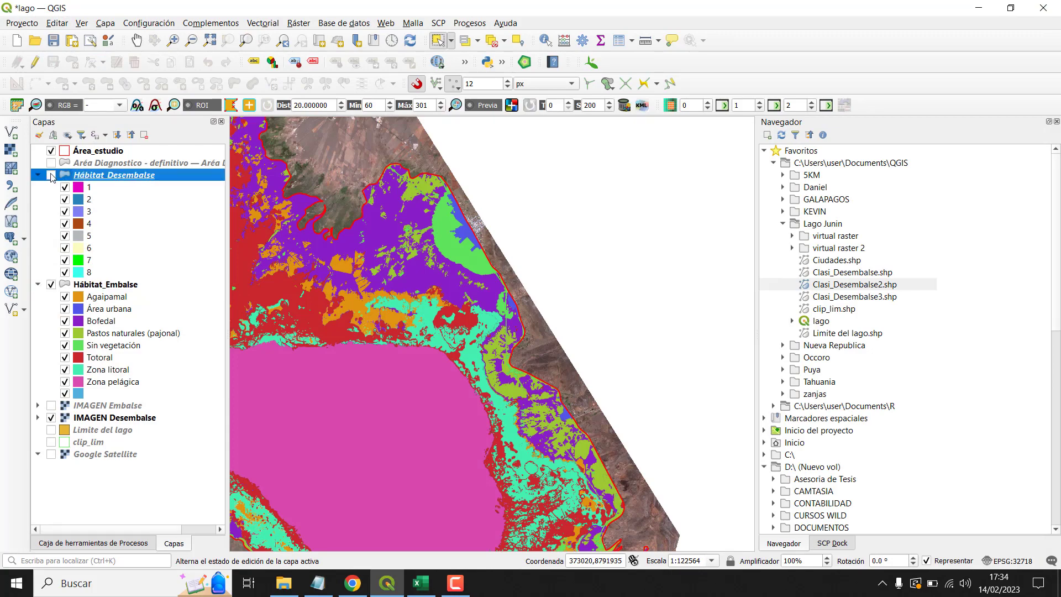
{"action": "left_click", "coordinate": [51, 175]}
{"action": "right_click", "coordinate": [109, 177]}
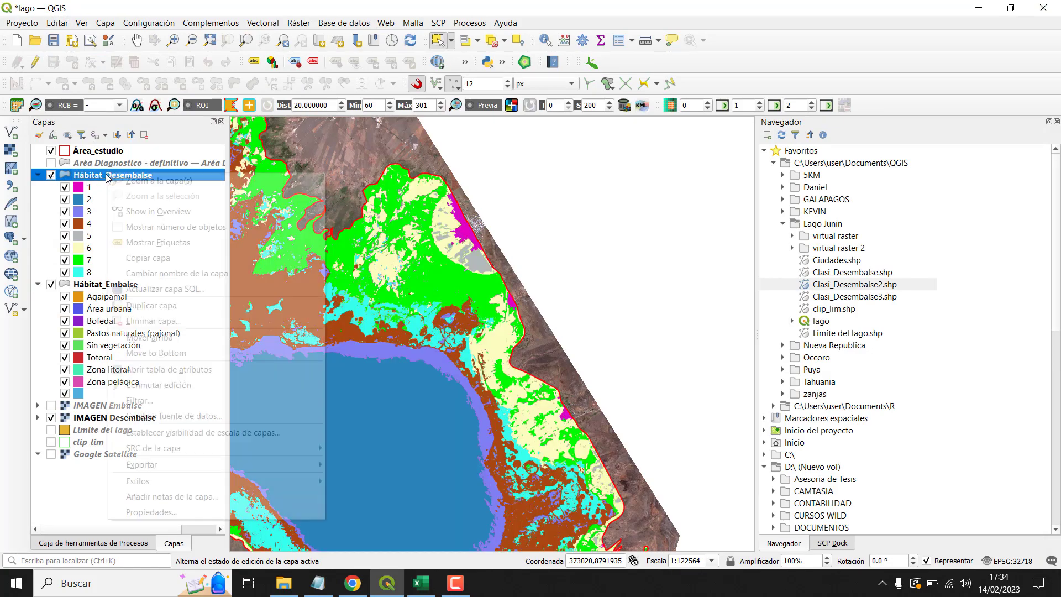
{"action": "left_click", "coordinate": [235, 362]}
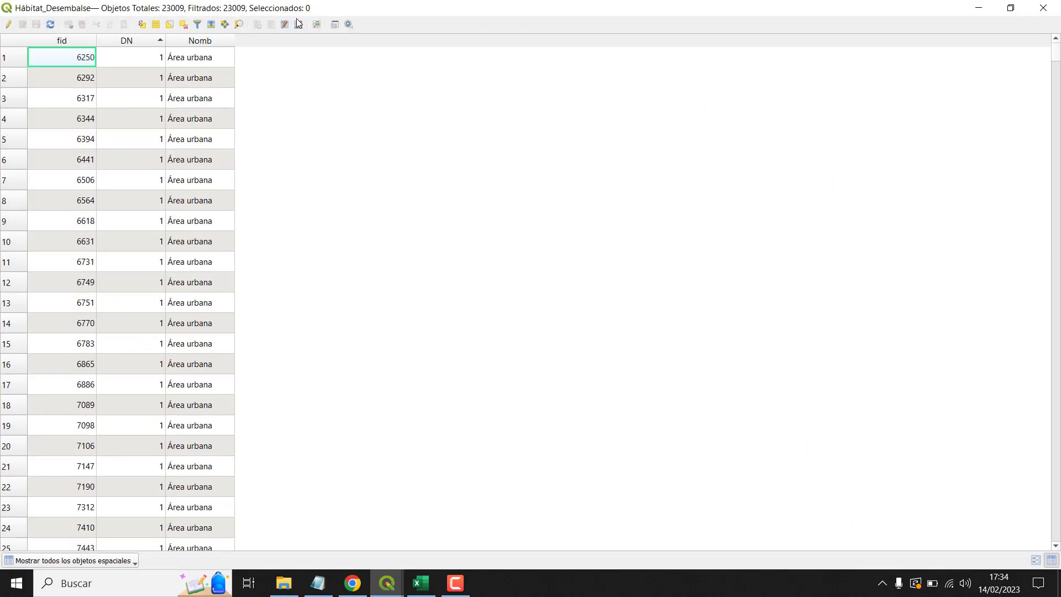
Step: Try to create an integer field named Hábitat, length 10, in Hábitat_Desembalse from the values of Nomb, and check the resulting column
{"action": "left_click", "coordinate": [299, 24]}
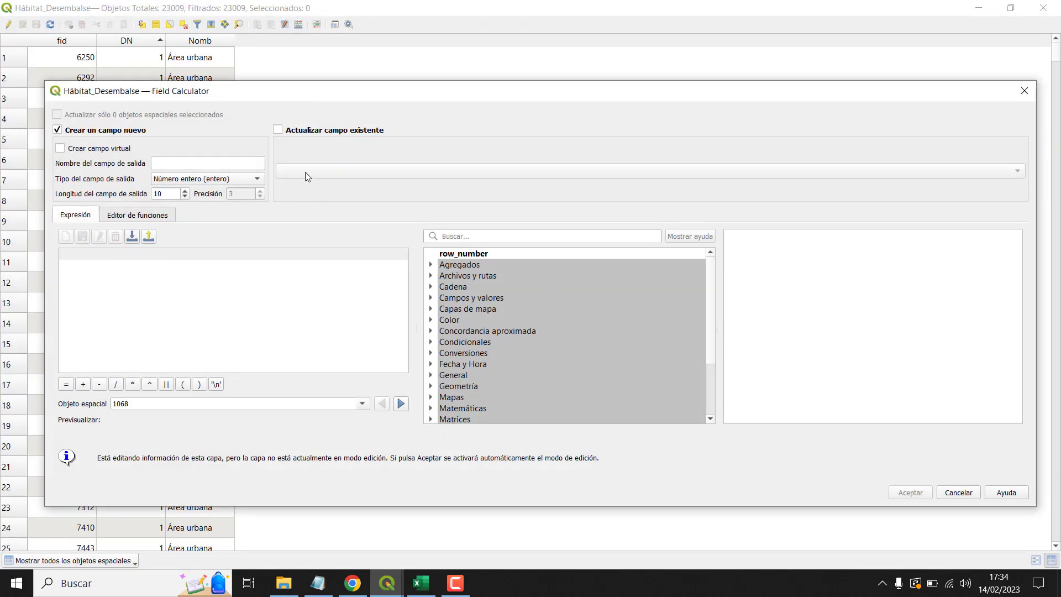
{"action": "left_click", "coordinate": [191, 162]}
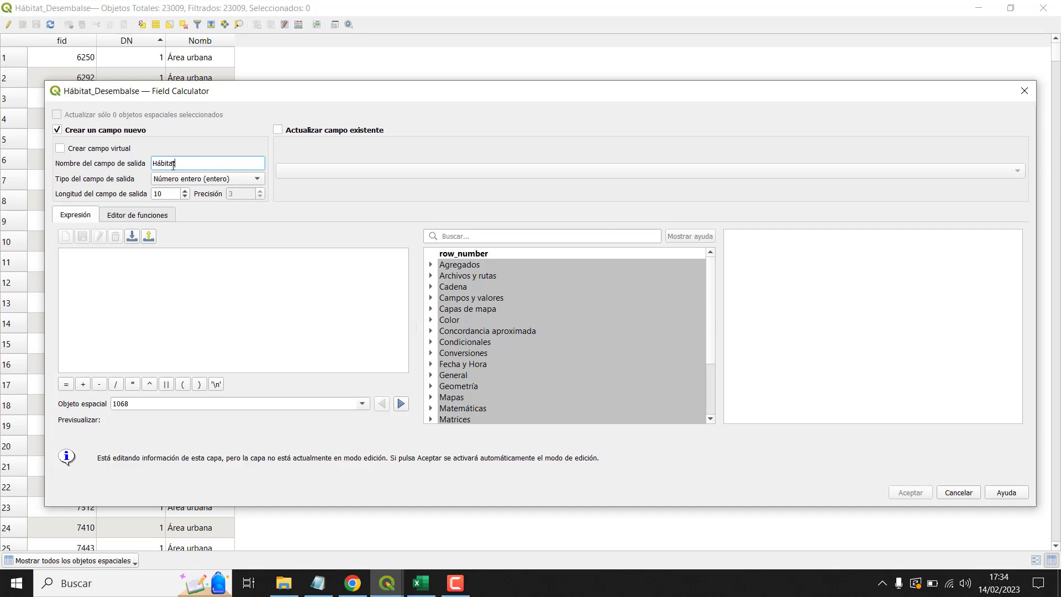
{"action": "left_click", "coordinate": [215, 291]}
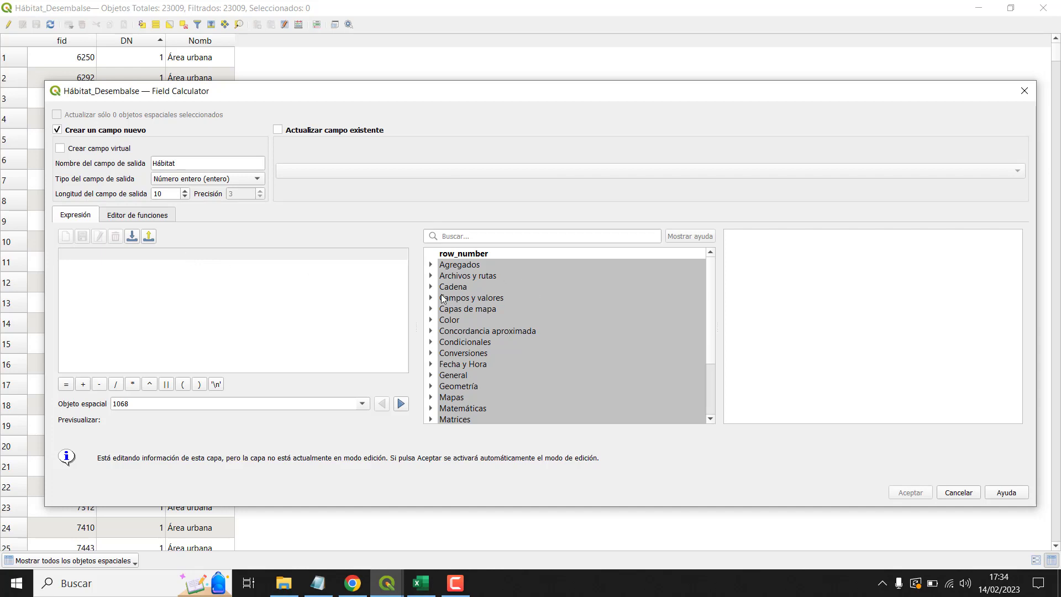
{"action": "left_click", "coordinate": [432, 287]}
{"action": "left_click", "coordinate": [432, 288]}
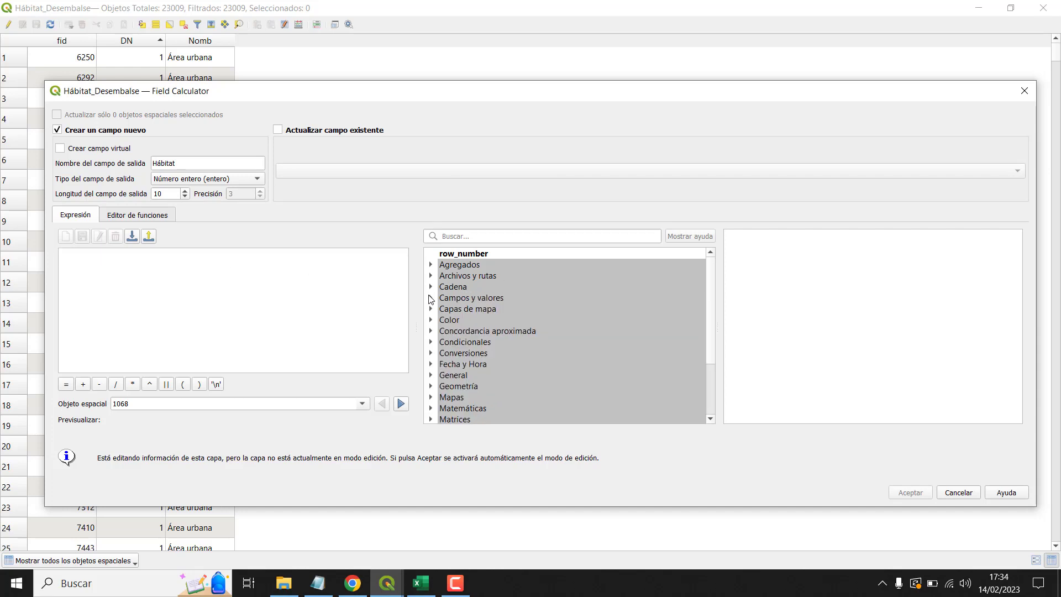
{"action": "left_click", "coordinate": [431, 298]}
{"action": "left_click", "coordinate": [494, 346]}
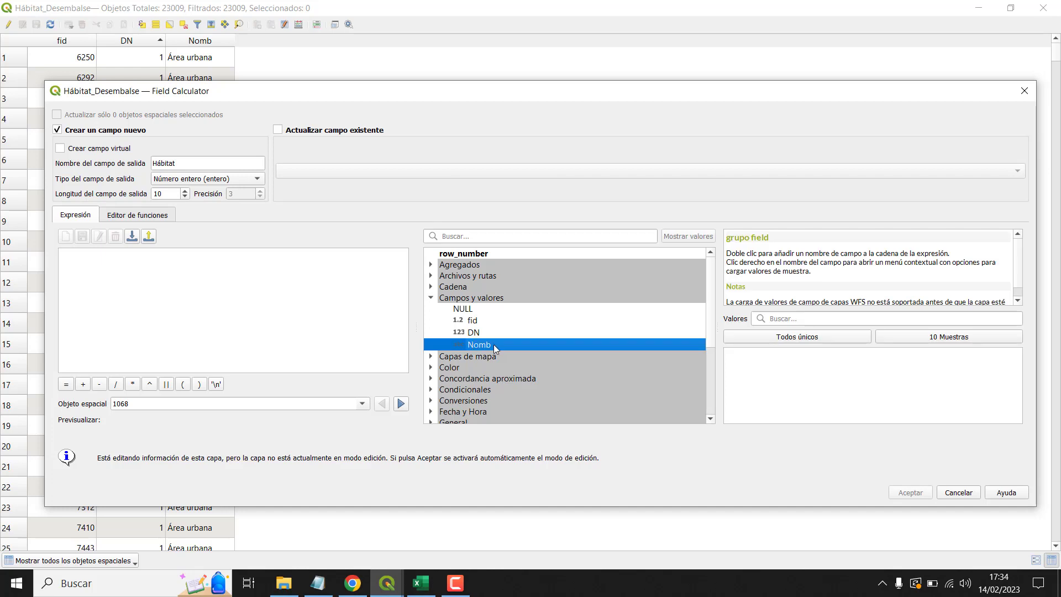
{"action": "double_click", "coordinate": [476, 344]}
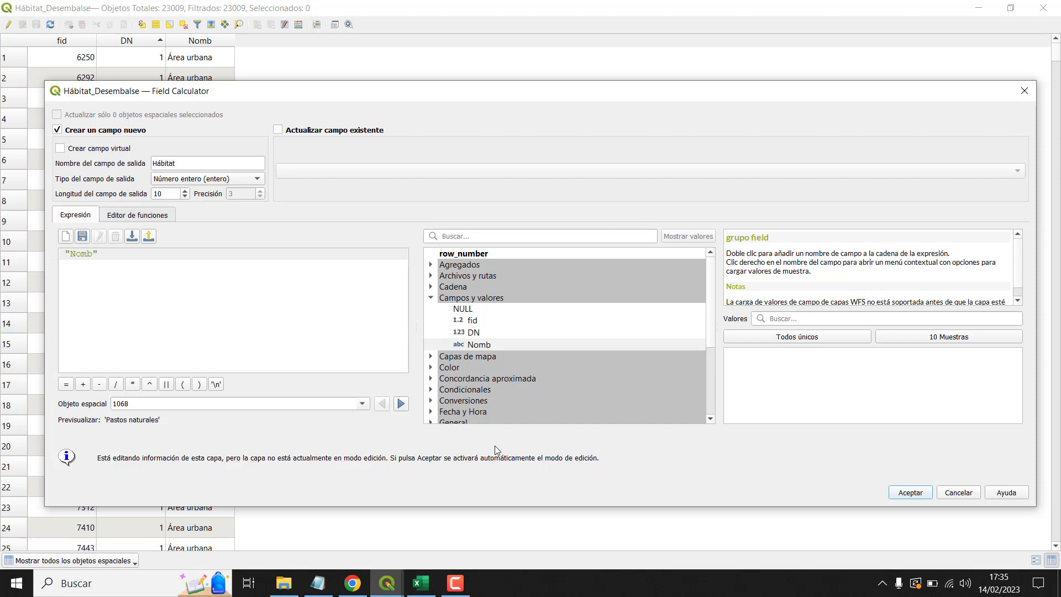
{"action": "left_click", "coordinate": [910, 493]}
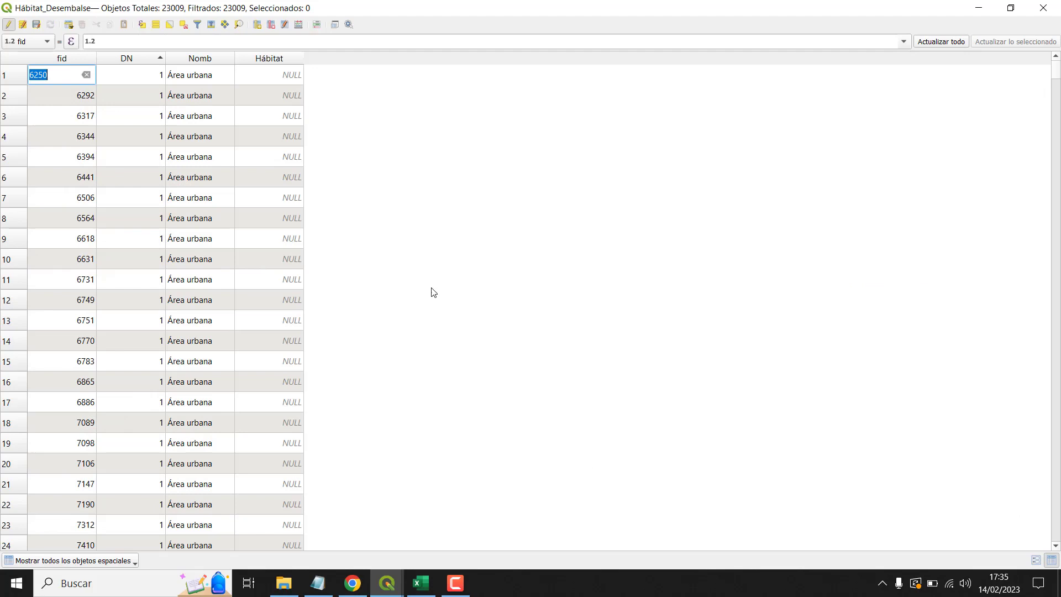
{"action": "left_click", "coordinate": [435, 238]}
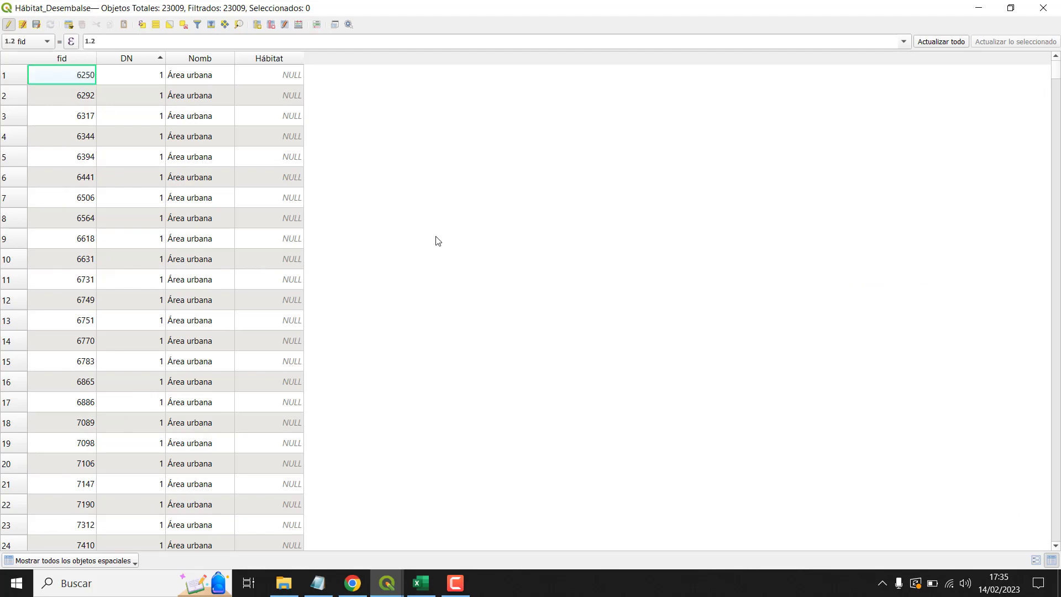
{"action": "scroll", "coordinate": [381, 140], "scroll_direction": "down", "scroll_amount": 13}
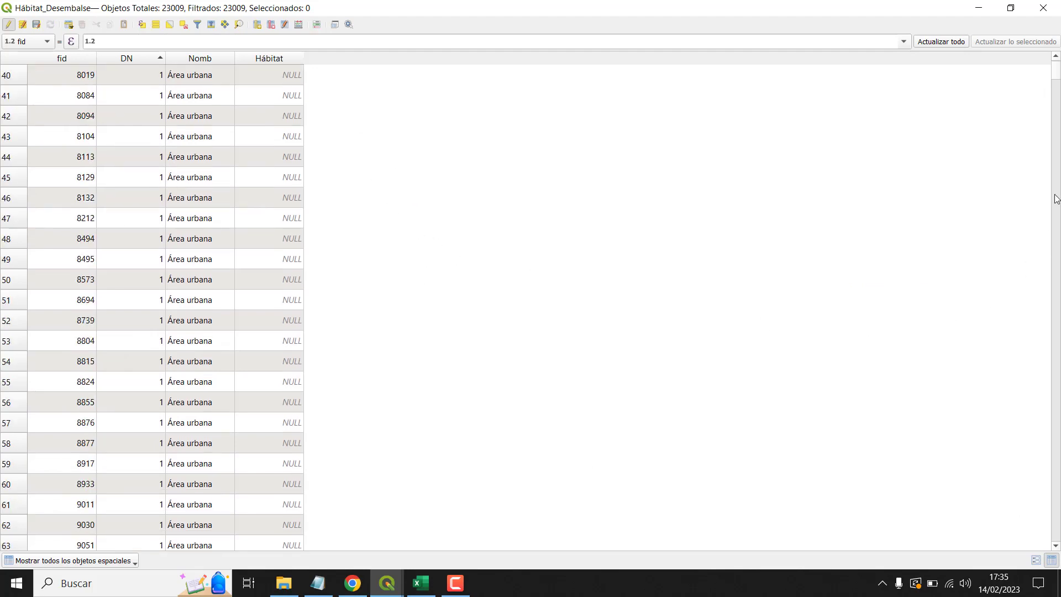
{"action": "scroll", "coordinate": [780, 242], "scroll_direction": "up", "scroll_amount": 13}
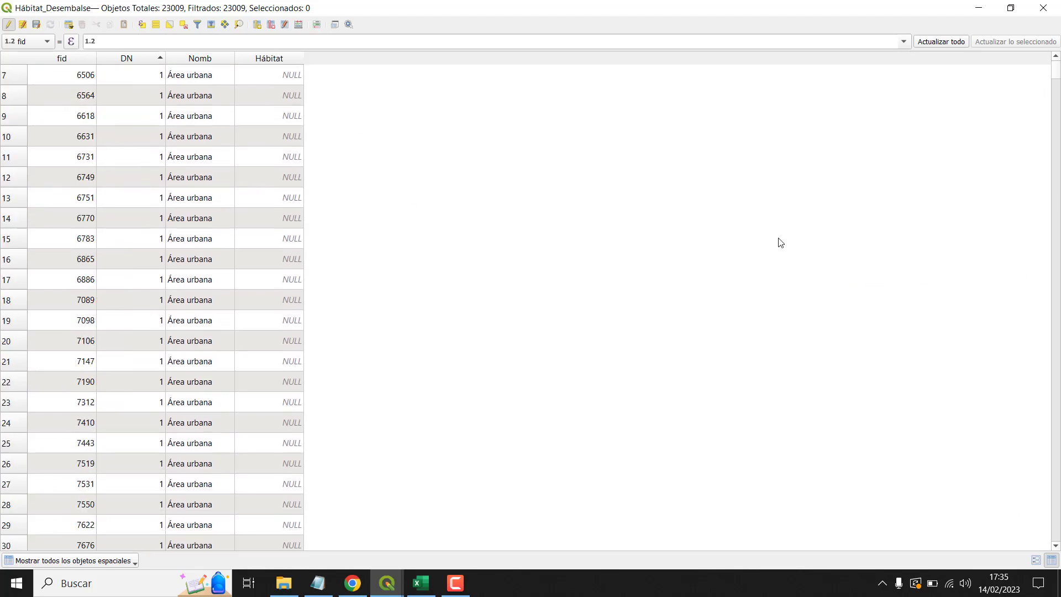
Step: Delete the integer Hábitat field from the Hábitat_Desembalse layer
{"action": "left_click", "coordinate": [271, 25]}
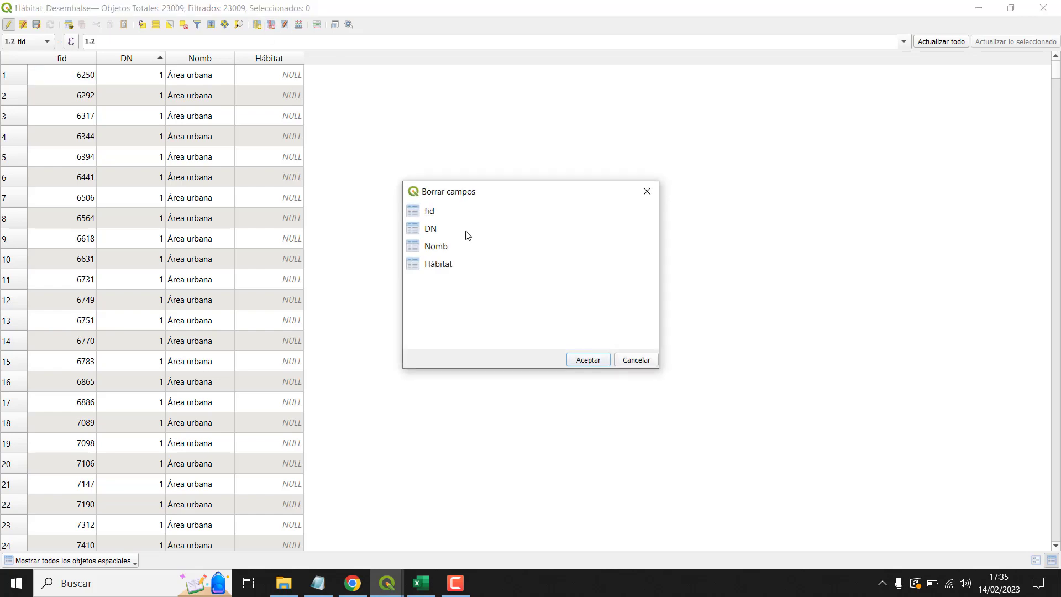
{"action": "left_click", "coordinate": [430, 265]}
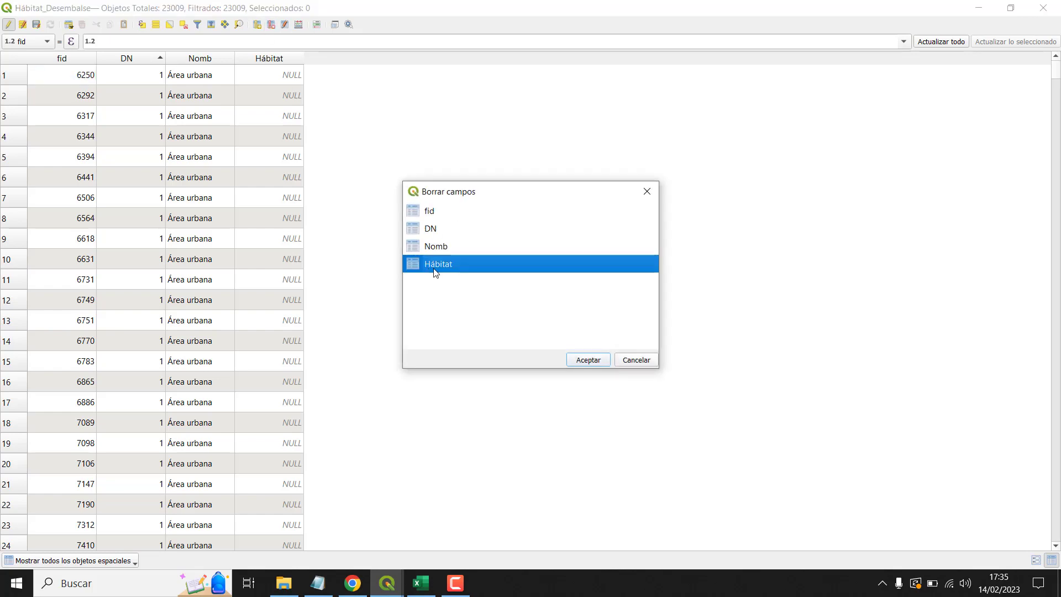
{"action": "left_click", "coordinate": [586, 359]}
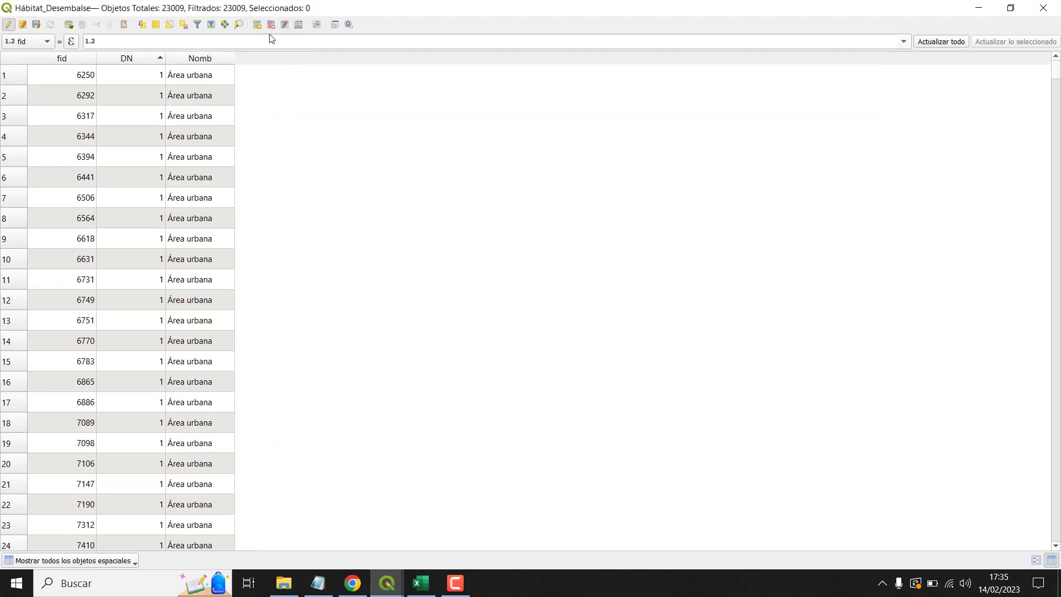
Step: Define a new text (cadena) field named Hábitat with length 20 in the Field Calculator for Hábitat_Desembalse
{"action": "left_click", "coordinate": [300, 25]}
{"action": "left_click", "coordinate": [217, 162]}
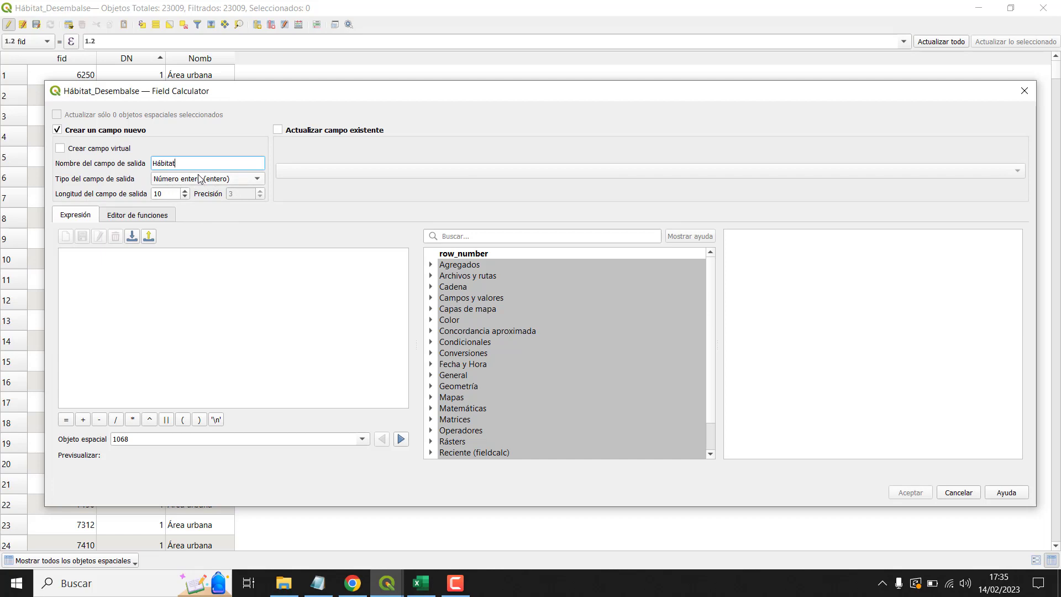
{"action": "left_click", "coordinate": [207, 181]}
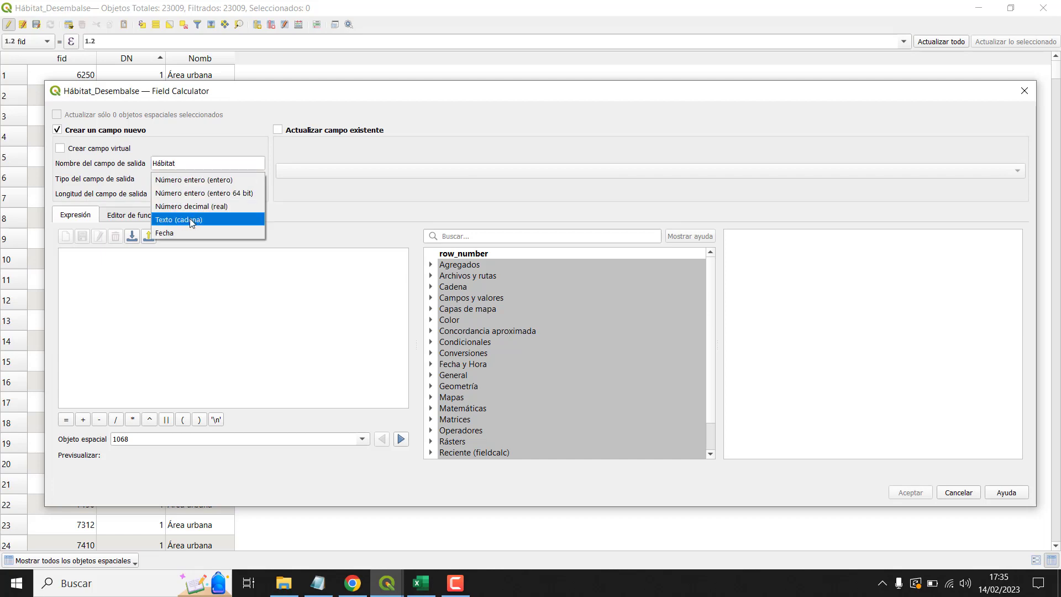
{"action": "left_click", "coordinate": [188, 220]}
{"action": "left_click", "coordinate": [185, 191]}
{"action": "left_click", "coordinate": [185, 191]}
{"action": "left_click", "coordinate": [186, 191]}
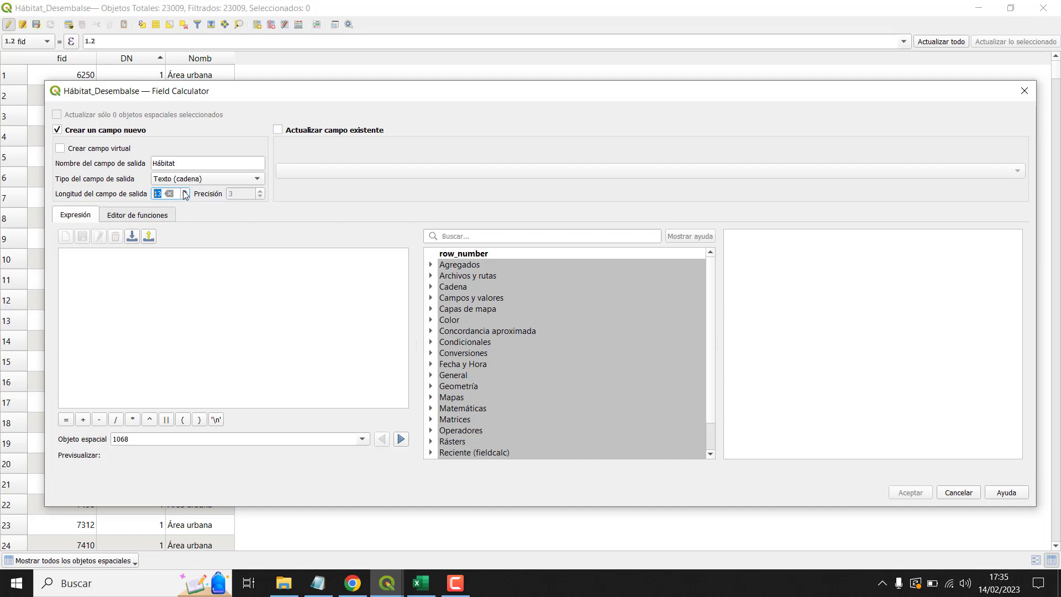
{"action": "left_click", "coordinate": [185, 191]}
Step: Use "Nomb" as the expression for the new field, create it, and check the copied values down the table
{"action": "left_click", "coordinate": [431, 297]}
{"action": "left_click", "coordinate": [484, 345]}
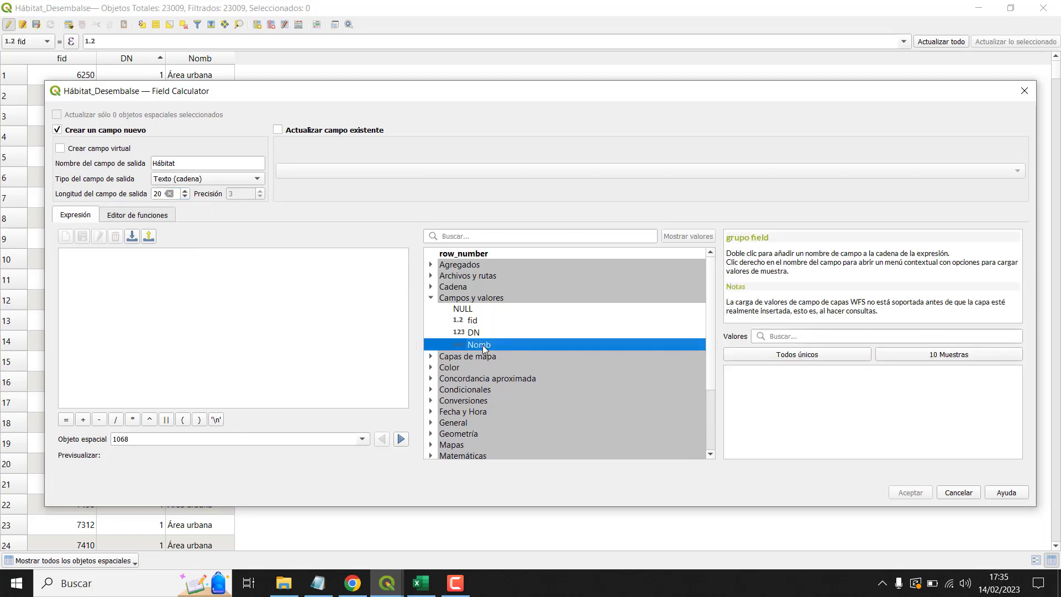
{"action": "double_click", "coordinate": [483, 344]}
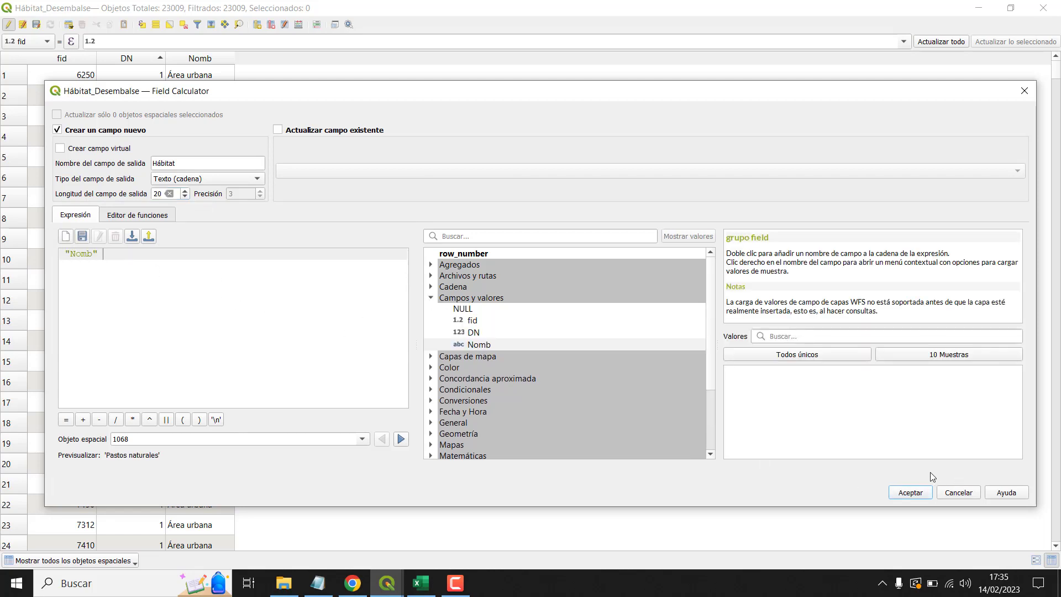
{"action": "left_click", "coordinate": [915, 496]}
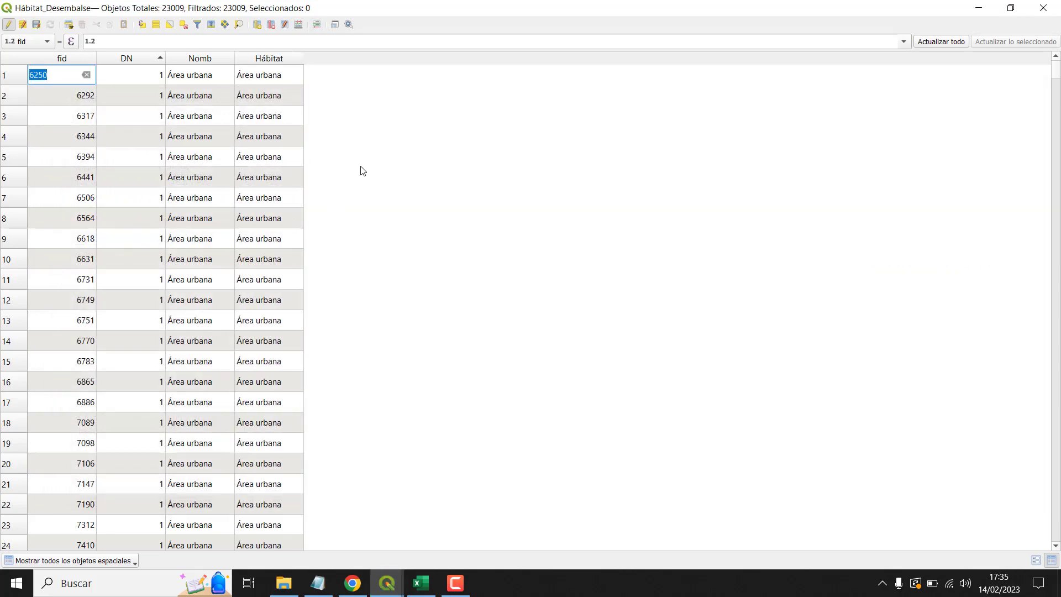
{"action": "scroll", "coordinate": [362, 175], "scroll_direction": "down", "scroll_amount": 4}
{"action": "mouse_move", "coordinate": [1056, 71]}
{"action": "left_mouse_down"}
{"action": "mouse_move", "coordinate": [1040, 199]}
{"action": "mouse_move", "coordinate": [1045, 74]}
{"action": "left_mouse_up"}
{"action": "left_click_drag", "start_coordinate": [1042, 213], "coordinate": [1053, 64]}
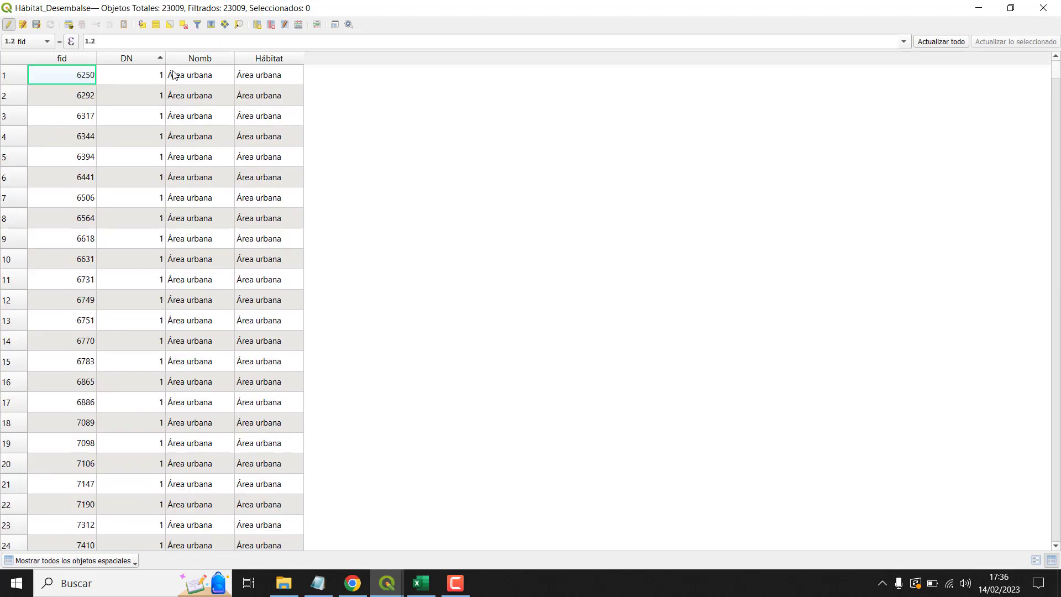
Step: Delete the Nomb field from the Hábitat_Desembalse layer
{"action": "left_click", "coordinate": [315, 25]}
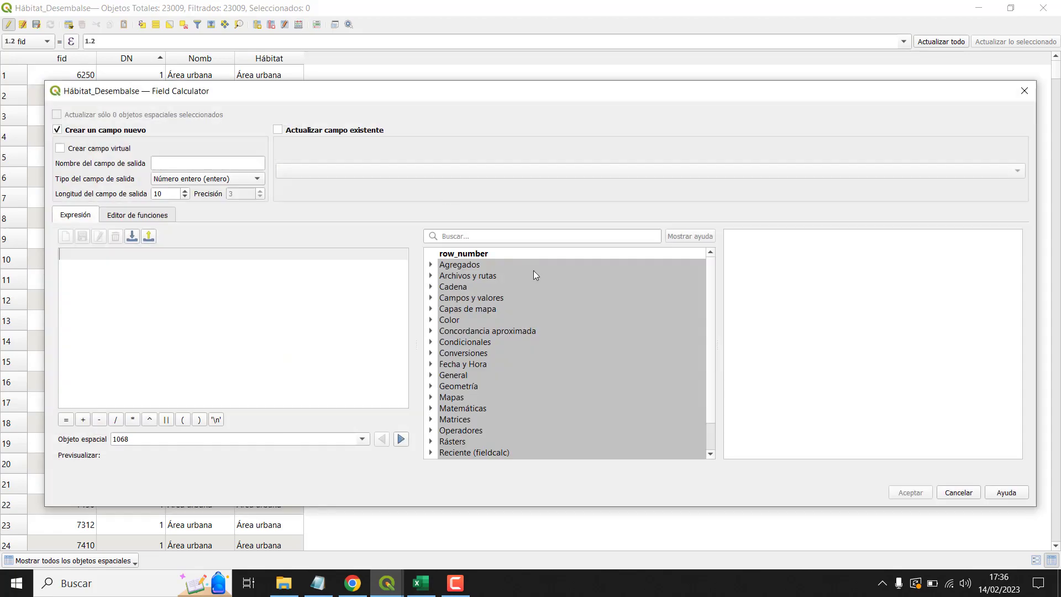
{"action": "left_click", "coordinate": [1024, 91]}
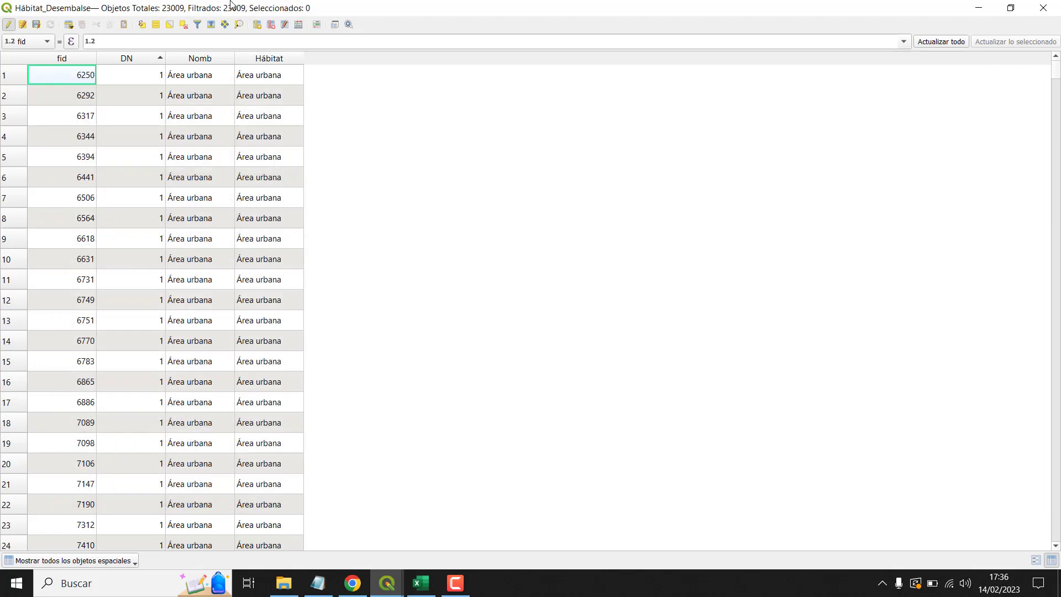
{"action": "left_click", "coordinate": [271, 25]}
{"action": "left_click", "coordinate": [434, 249]}
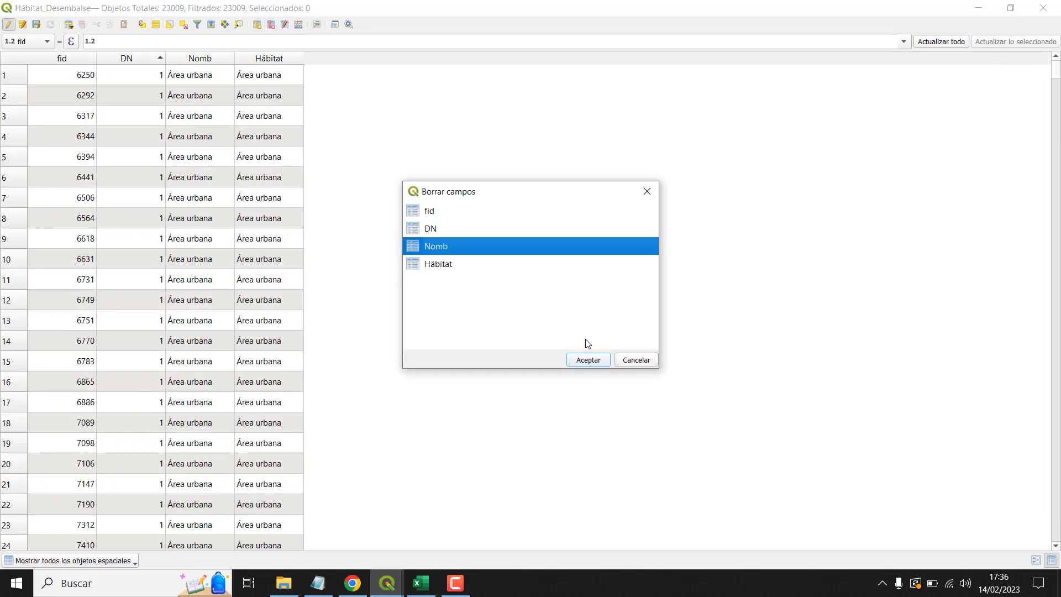
{"action": "left_click", "coordinate": [587, 360]}
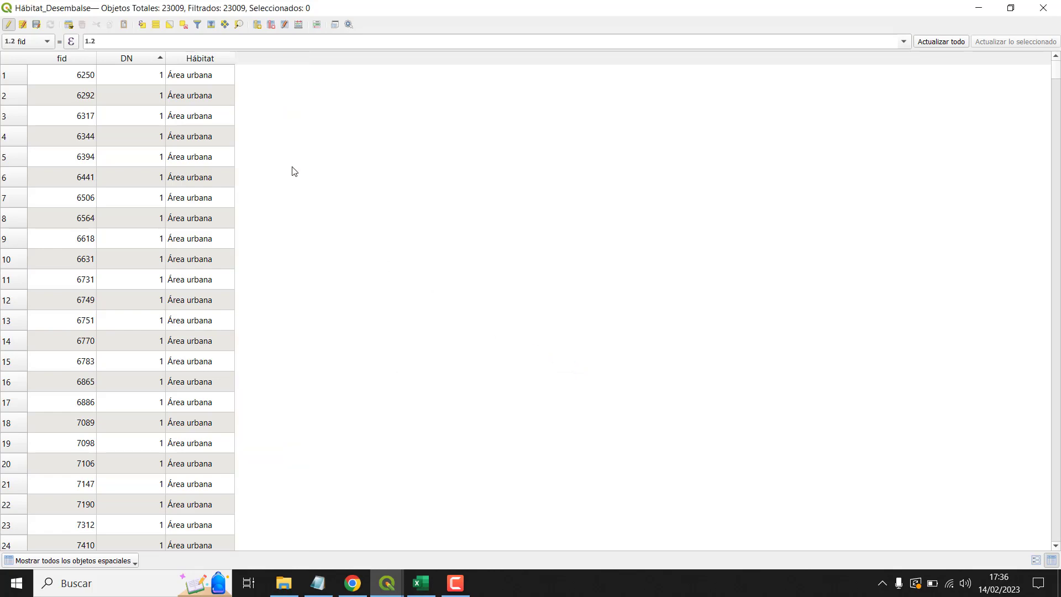
Step: Stop editing Hábitat_Desembalse, save the changes, and close its attribute table
{"action": "left_click", "coordinate": [11, 25]}
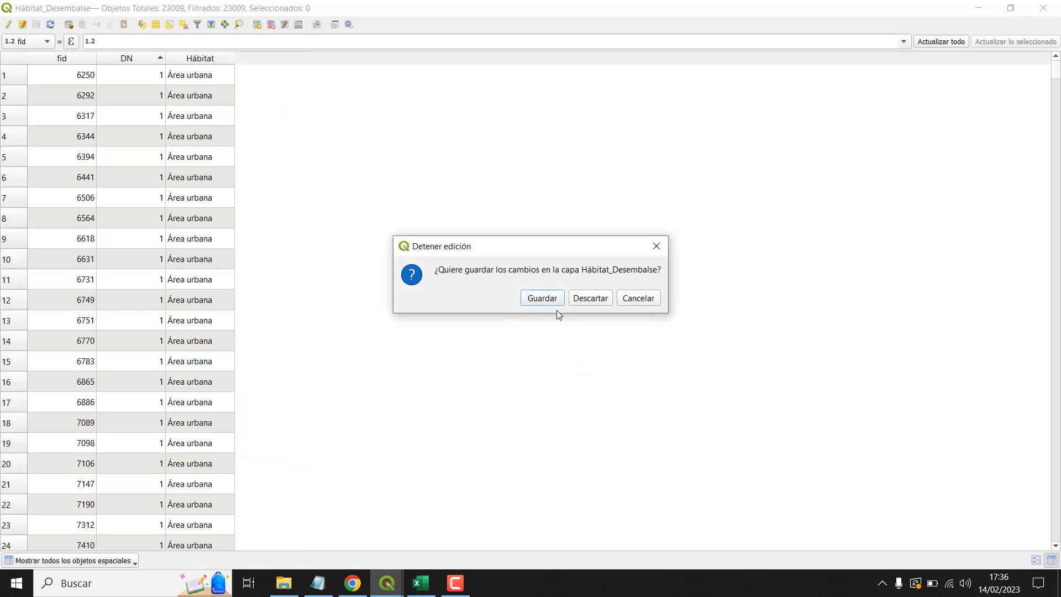
{"action": "left_click", "coordinate": [542, 299]}
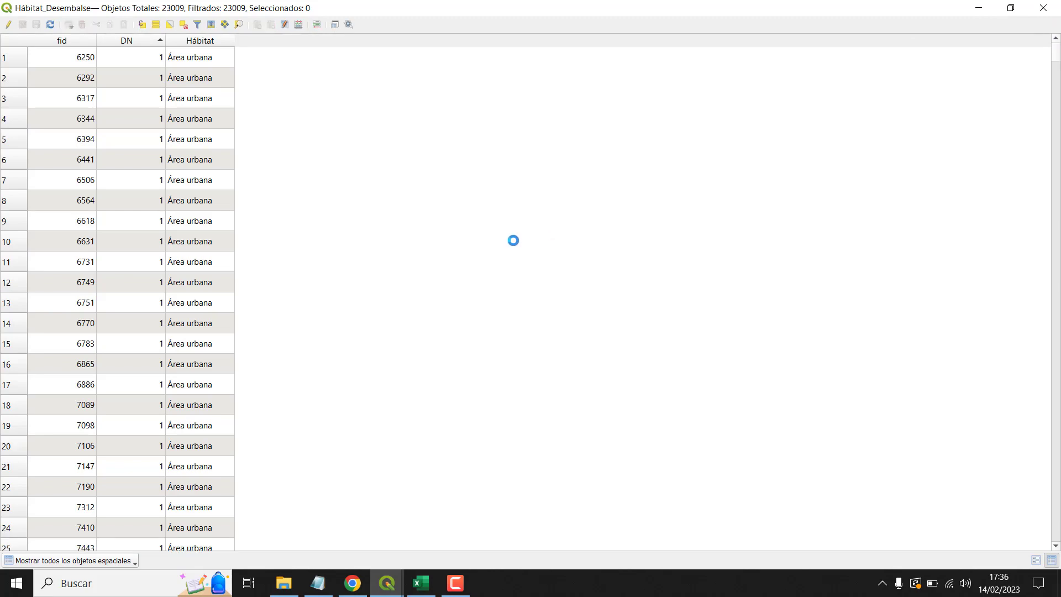
{"action": "left_click", "coordinate": [1044, 8]}
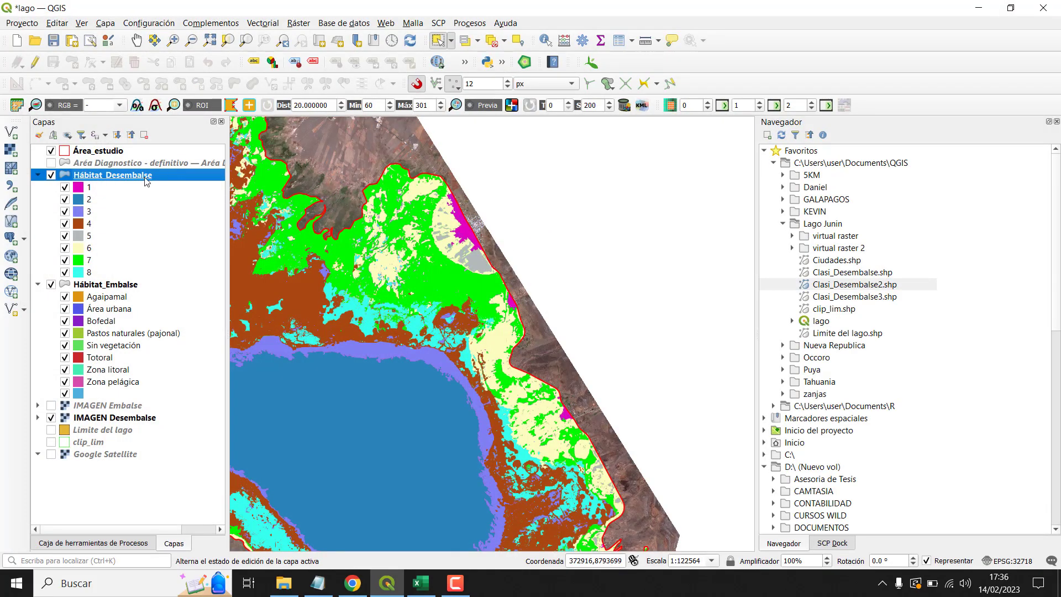
Step: Reopen the Hábitat_Desembalse attribute table, review the Hábitat values against DN, and close the table
{"action": "right_click", "coordinate": [102, 176]}
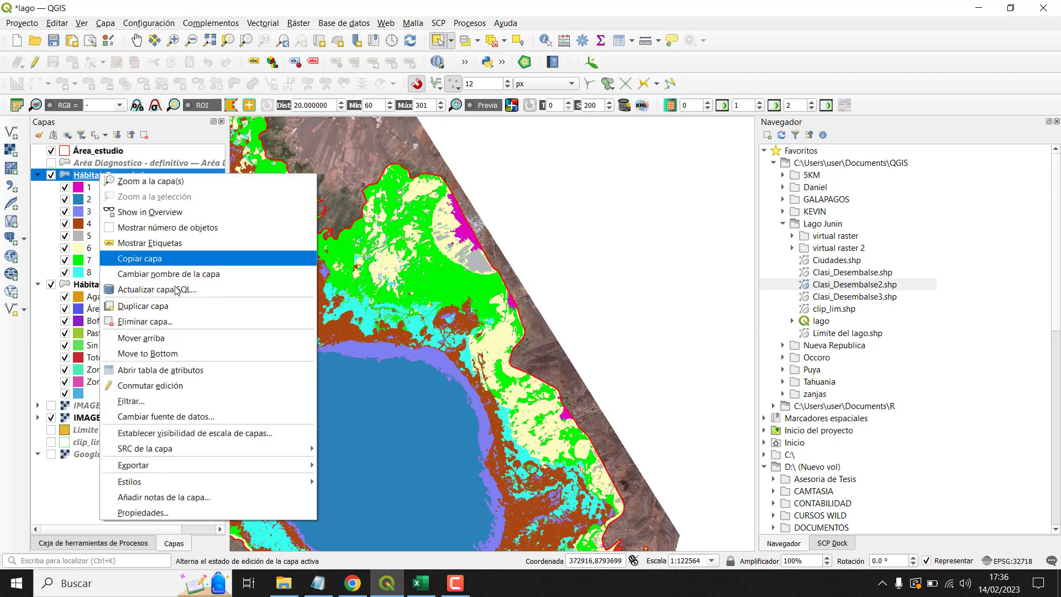
{"action": "left_click", "coordinate": [183, 370]}
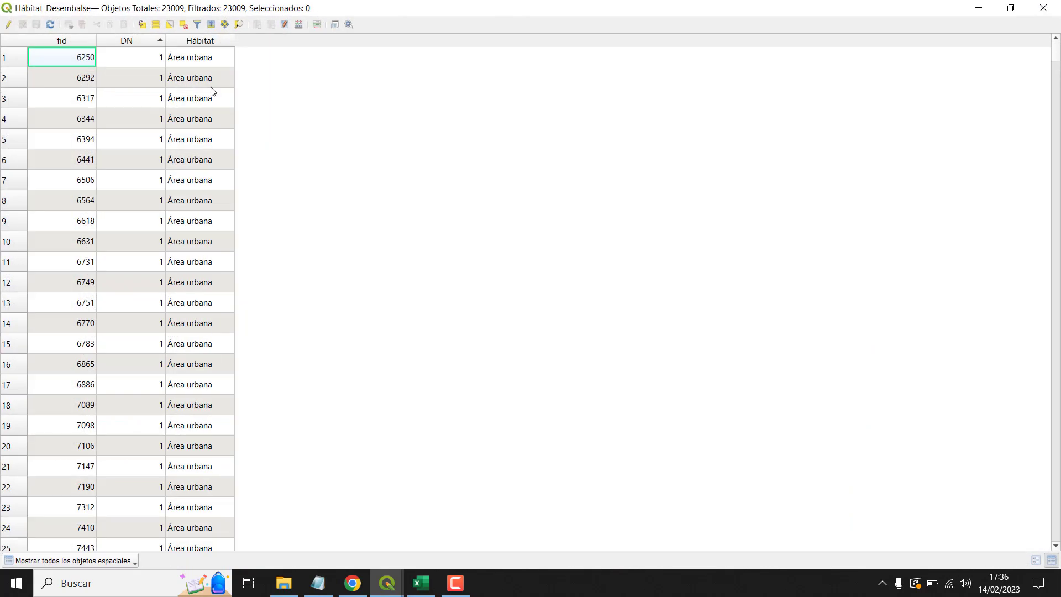
{"action": "scroll", "coordinate": [161, 142], "scroll_direction": "down", "scroll_amount": 14}
{"action": "scroll", "coordinate": [198, 157], "scroll_direction": "up", "scroll_amount": 14}
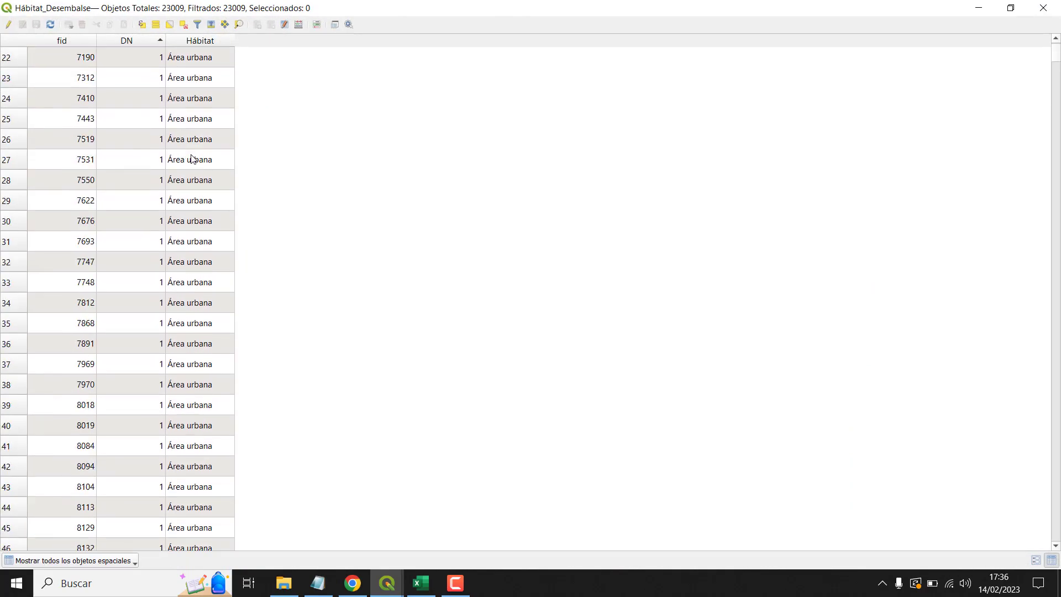
{"action": "scroll", "coordinate": [207, 201], "scroll_direction": "down", "scroll_amount": 16}
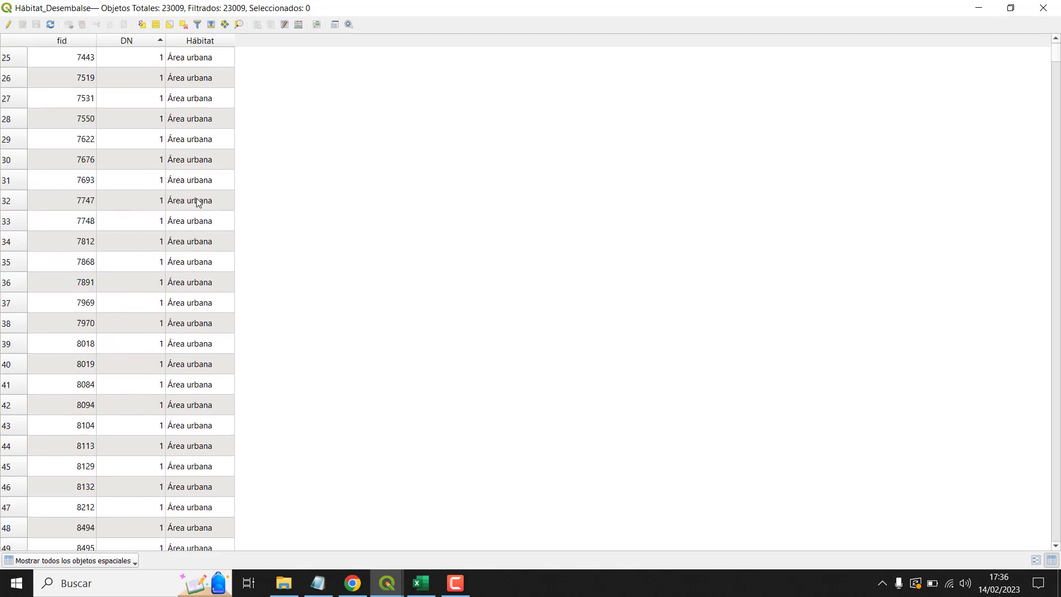
{"action": "left_click_drag", "start_coordinate": [1056, 53], "coordinate": [1049, 11]}
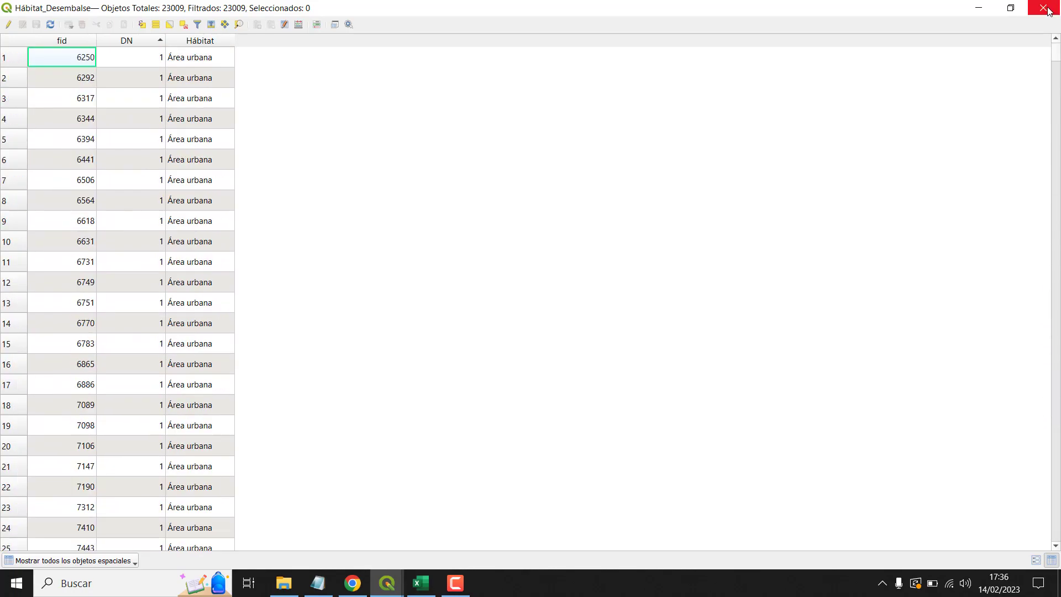
{"action": "left_click", "coordinate": [1049, 11]}
Step: Open the Hábitat_Embalse attribute table, review its gridcode, areas and Hábitat fields, and close the table
{"action": "left_click", "coordinate": [103, 284]}
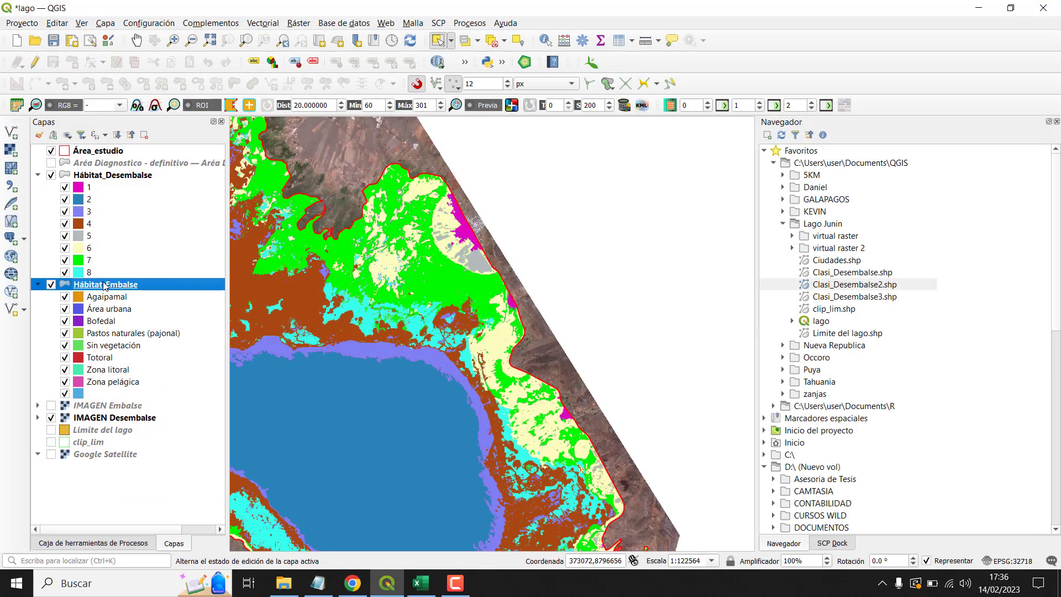
{"action": "right_click", "coordinate": [103, 284]}
{"action": "left_click", "coordinate": [178, 200]}
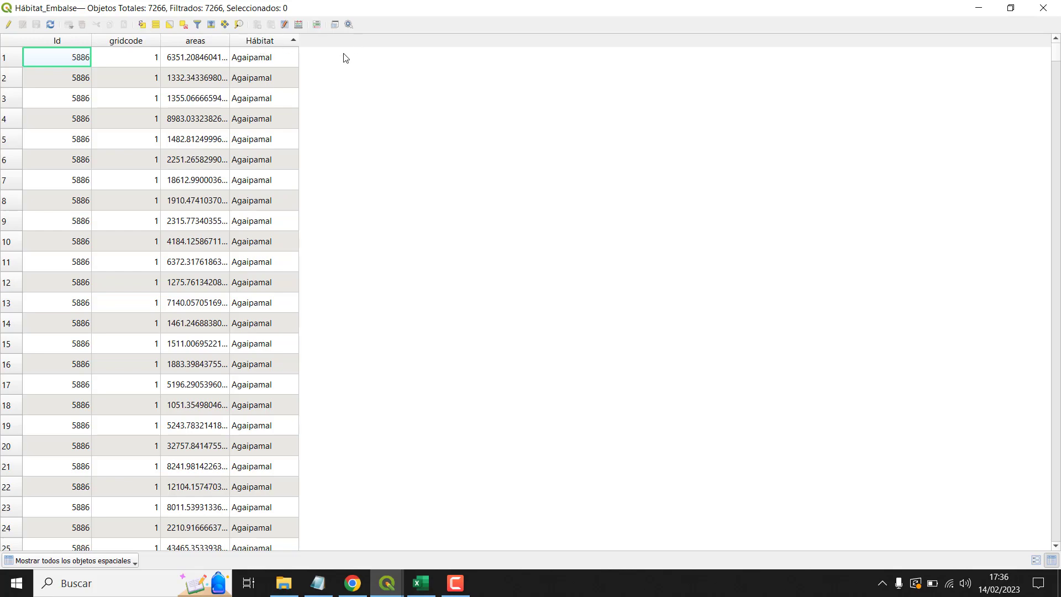
{"action": "scroll", "coordinate": [304, 289], "scroll_direction": "down", "scroll_amount": 14}
{"action": "left_click", "coordinate": [1043, 9]}
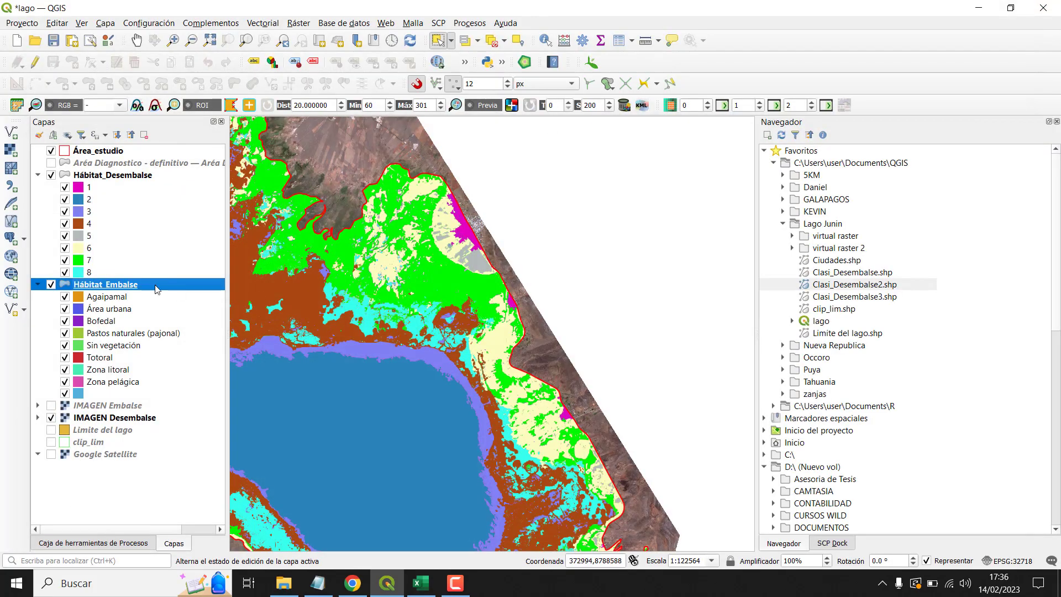
Step: Open the Hábitat_Desembalse attribute table and begin defining a calculated field named Área (ha)
{"action": "left_click", "coordinate": [111, 179]}
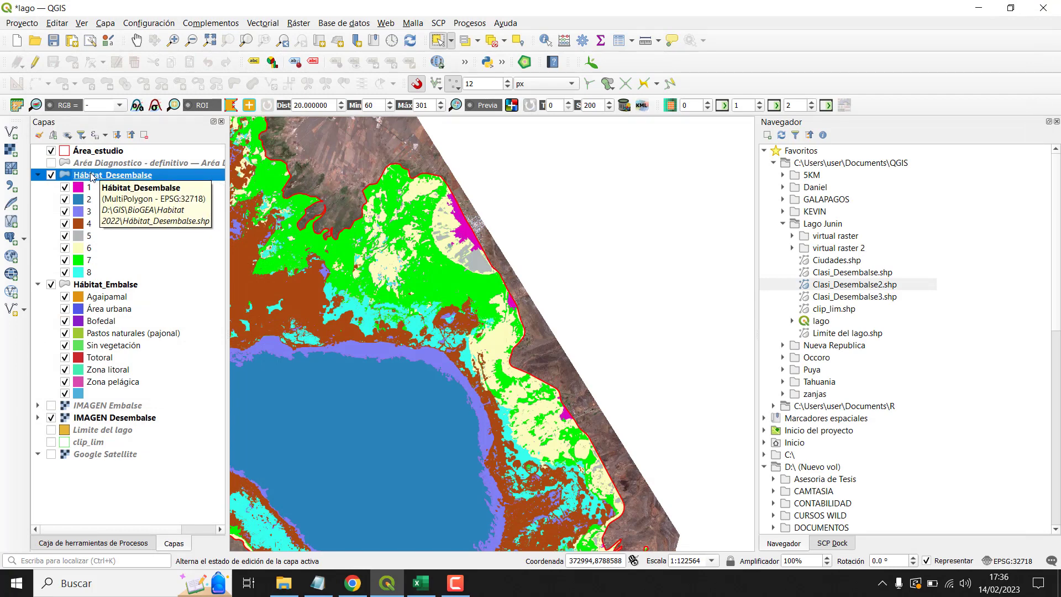
{"action": "right_click", "coordinate": [111, 175]}
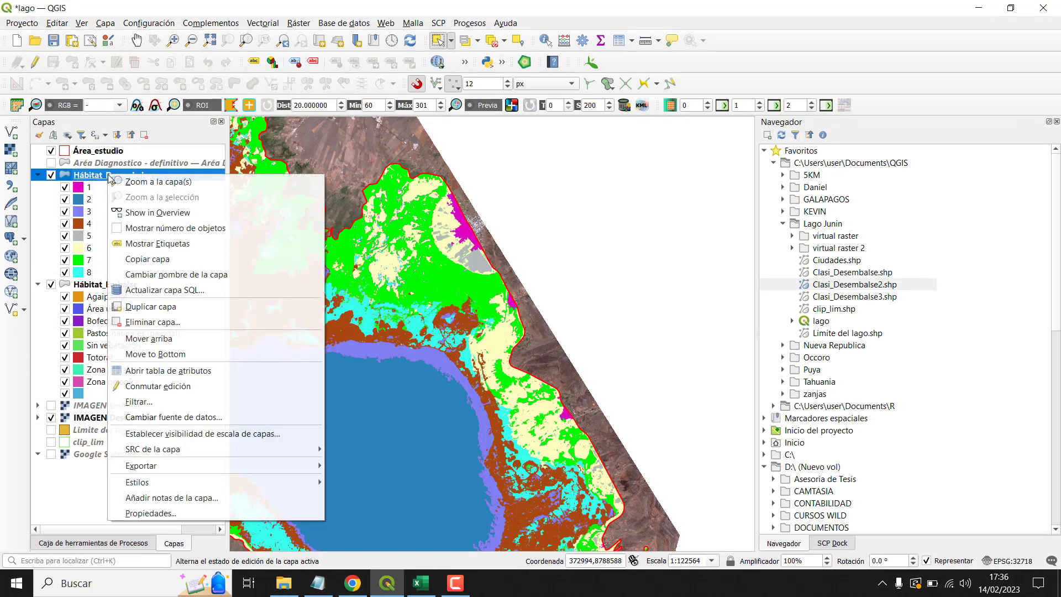
{"action": "left_click", "coordinate": [232, 371]}
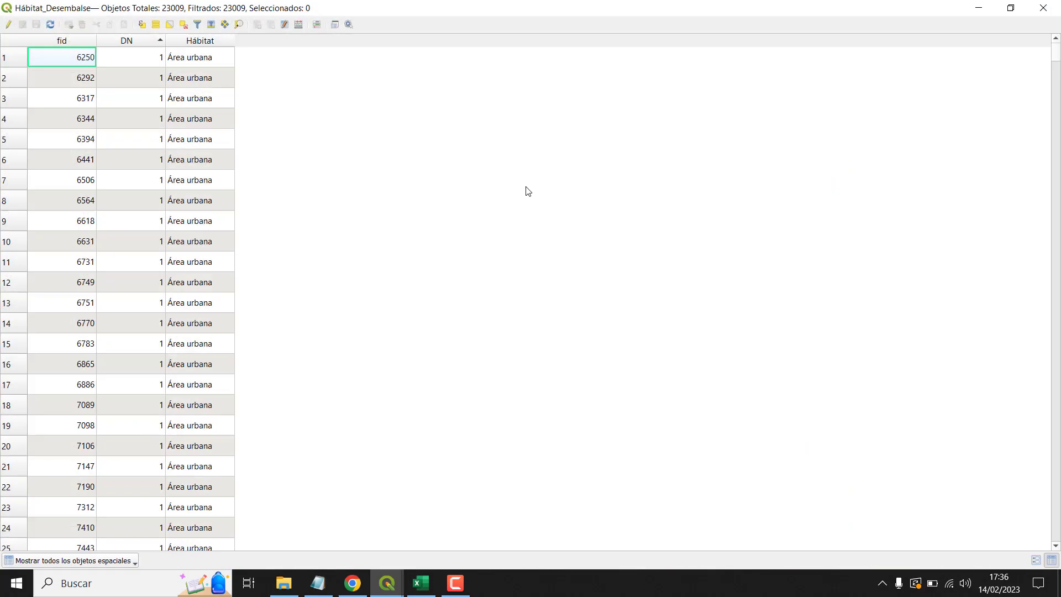
{"action": "left_click", "coordinate": [298, 25]}
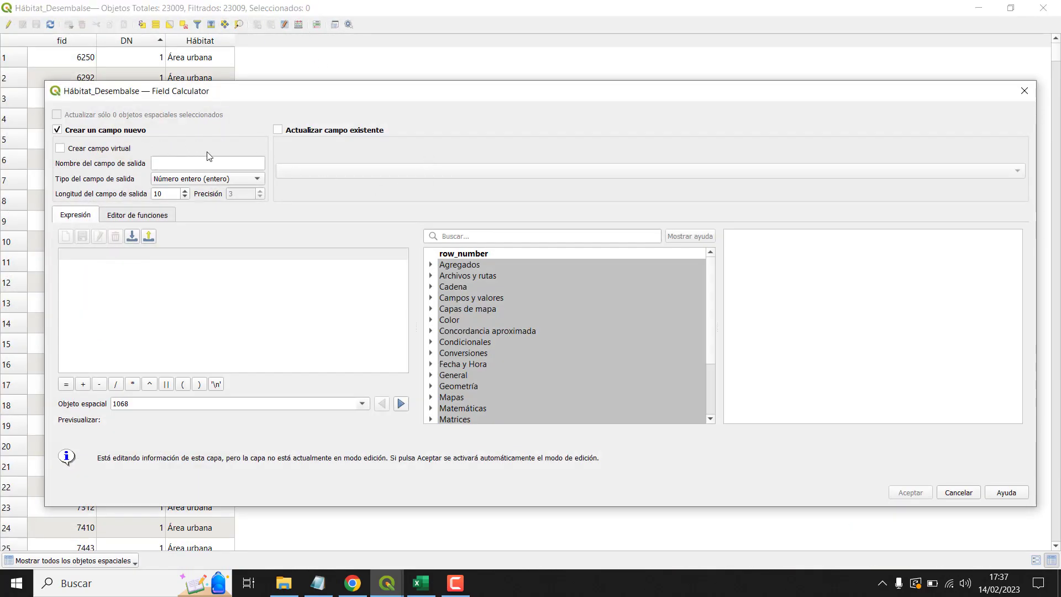
{"action": "left_click", "coordinate": [178, 161]}
{"action": "type", "text": "Area (ha"}
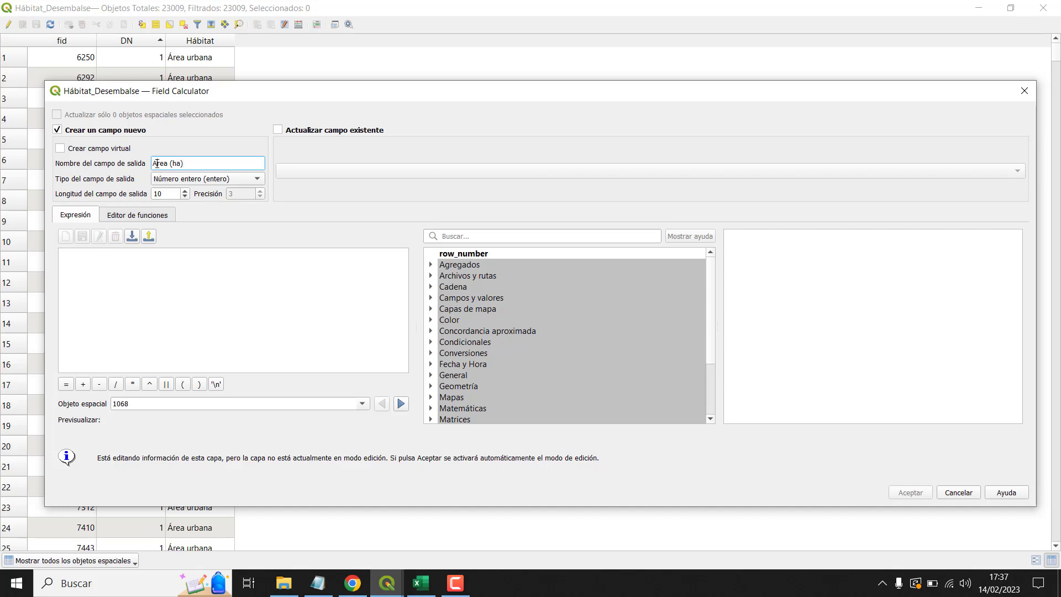
{"action": "key", "text": "BackSpace"}
{"action": "type", "text": "Á"}
Step: Build the expression $area /10000 for the Área (ha) field using the Geometría functions
{"action": "scroll", "coordinate": [471, 324], "scroll_direction": "down", "scroll_amount": 2}
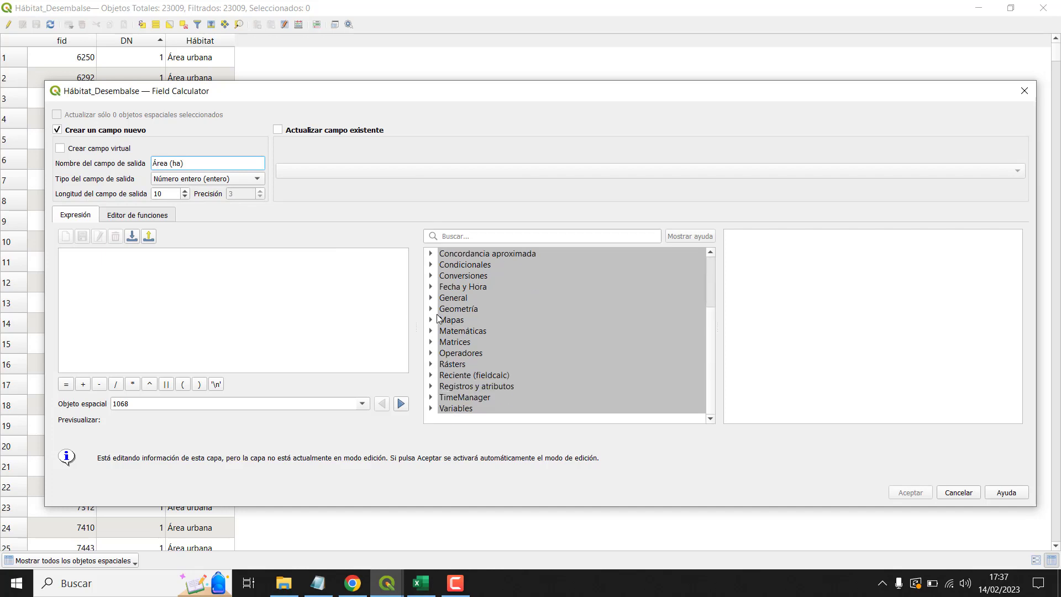
{"action": "left_click", "coordinate": [431, 310]}
{"action": "left_click", "coordinate": [461, 343]}
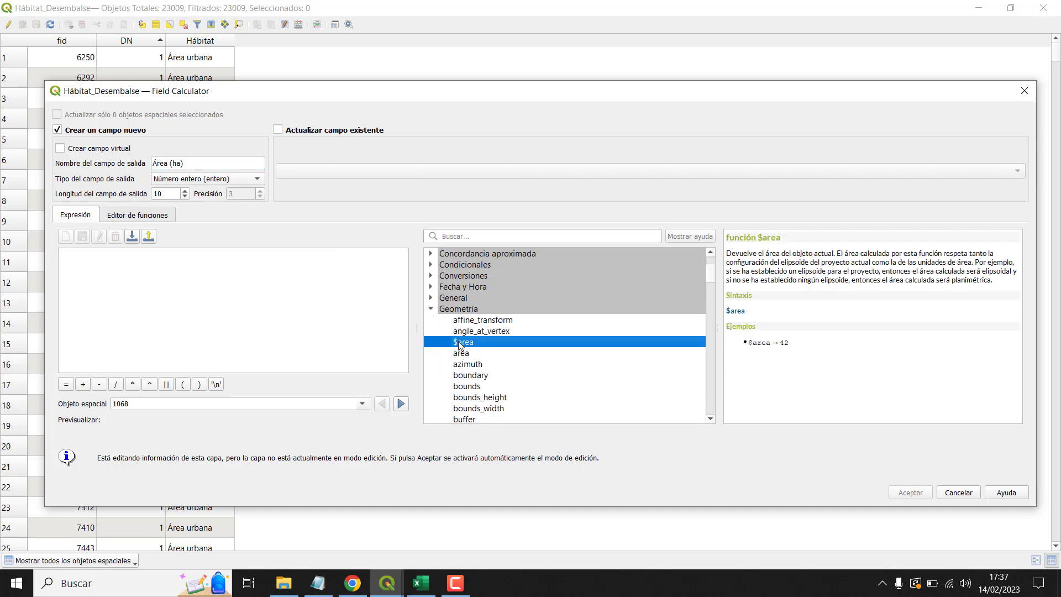
{"action": "double_click", "coordinate": [459, 344]}
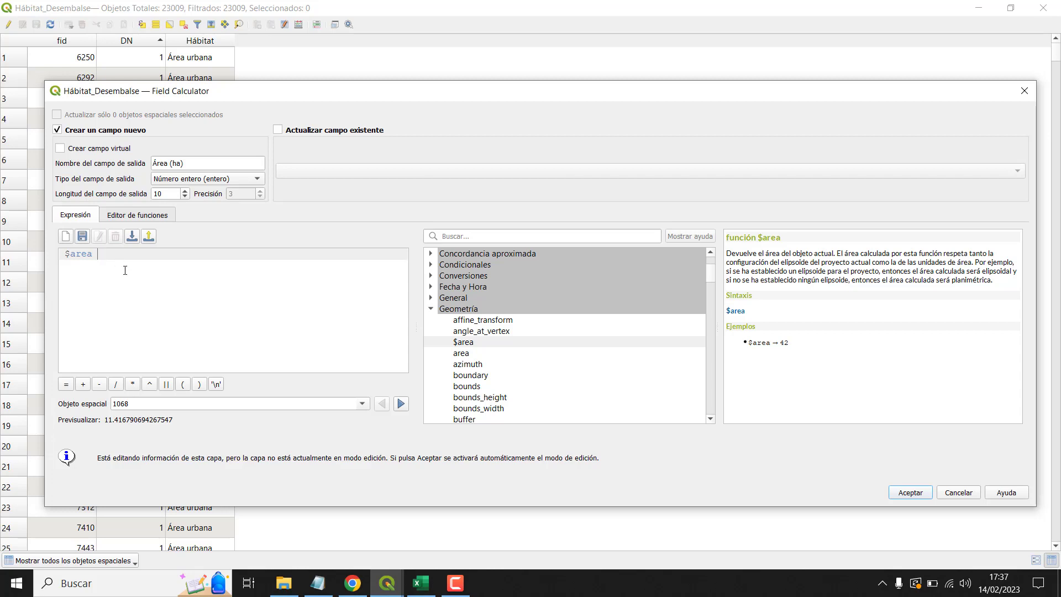
{"action": "type", "text": "/"}
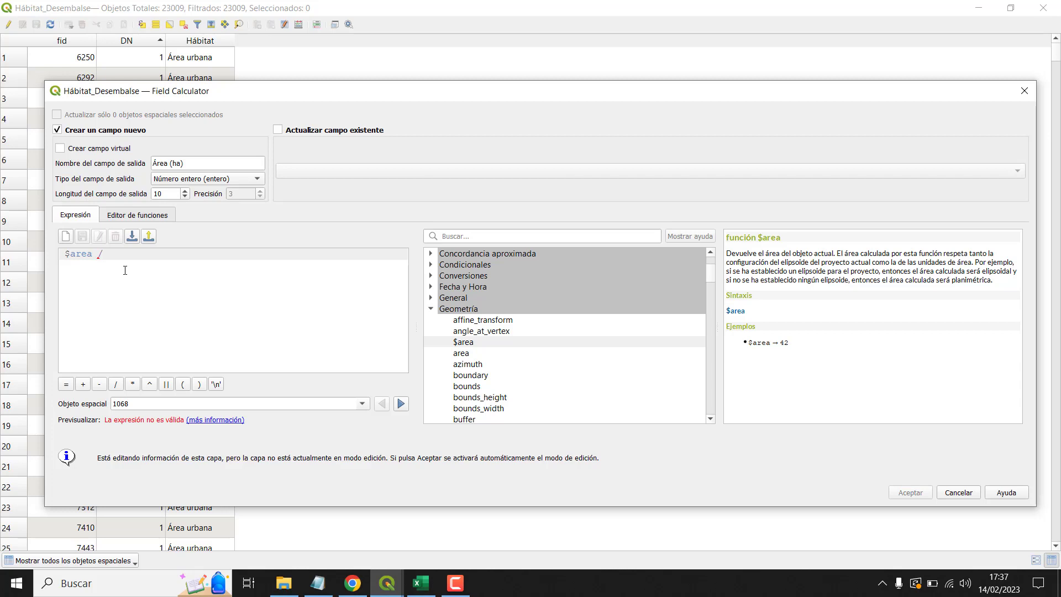
{"action": "type", "text": "10000"}
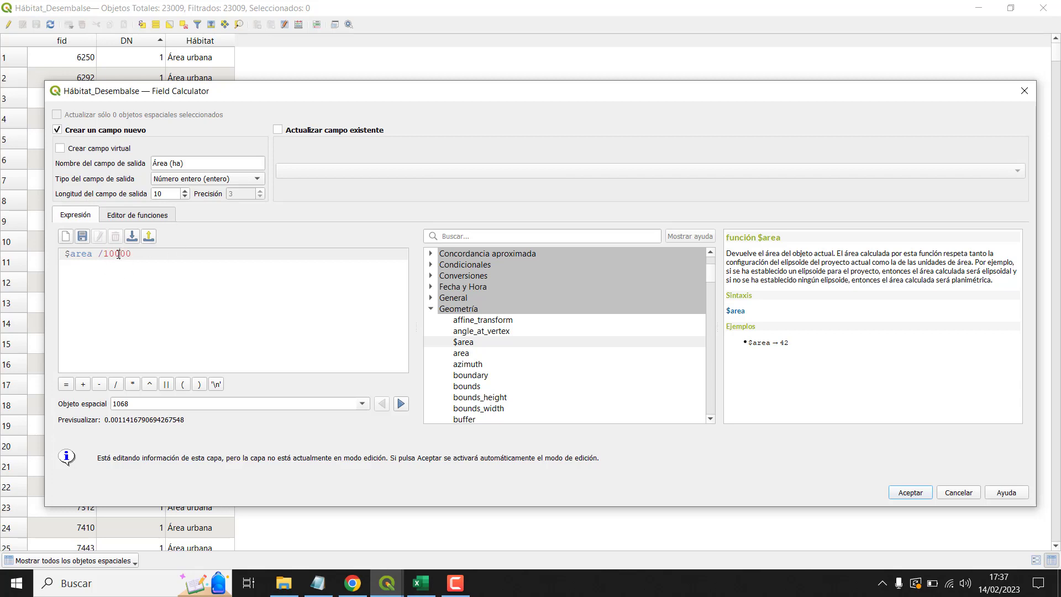
{"action": "left_click_drag", "start_coordinate": [118, 254], "coordinate": [109, 254]}
{"action": "left_click", "coordinate": [121, 254]}
{"action": "mouse_move", "coordinate": [133, 254]}
{"action": "left_mouse_down"}
{"action": "mouse_move", "coordinate": [103, 254]}
{"action": "mouse_move", "coordinate": [120, 255]}
{"action": "left_mouse_up"}
Step: Set the output field type to Número decimal (real) with a precision of 6, checking the decimals in the preview
{"action": "left_click", "coordinate": [242, 183]}
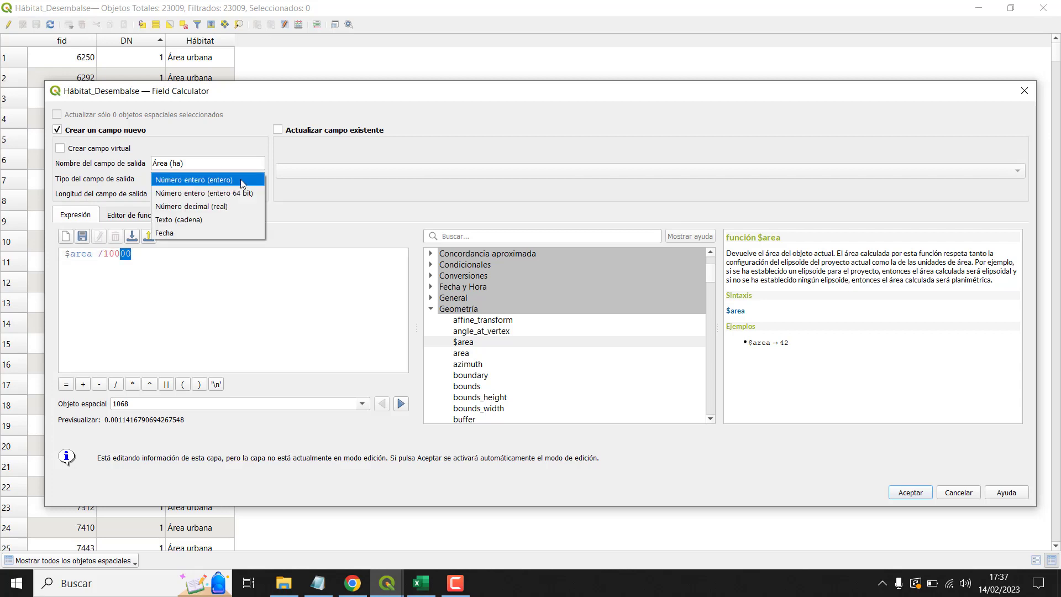
{"action": "left_click", "coordinate": [227, 202]}
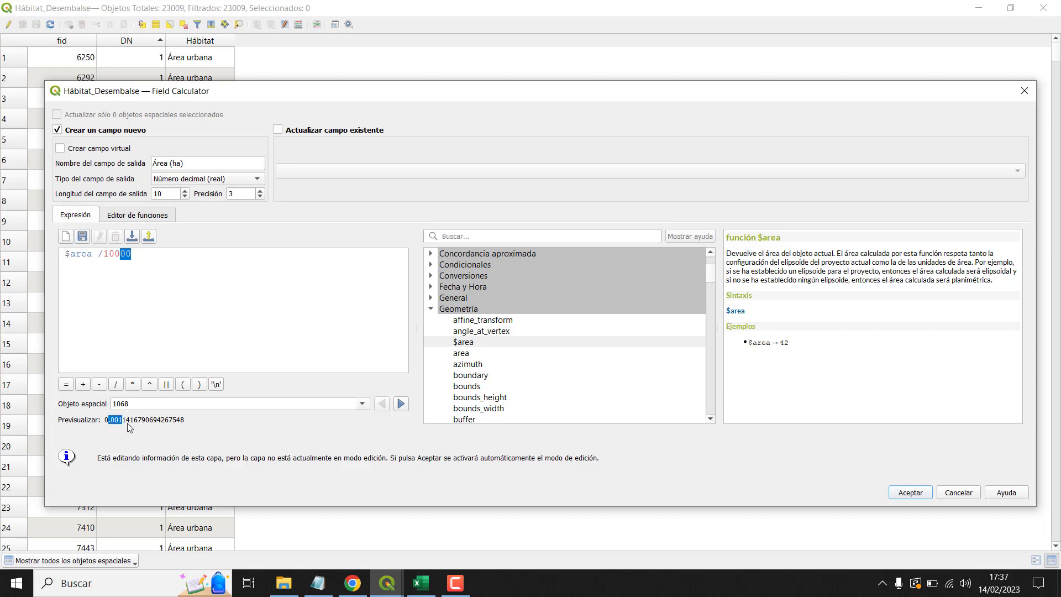
{"action": "left_click_drag", "start_coordinate": [122, 421], "coordinate": [112, 421]}
{"action": "left_click", "coordinate": [164, 271]}
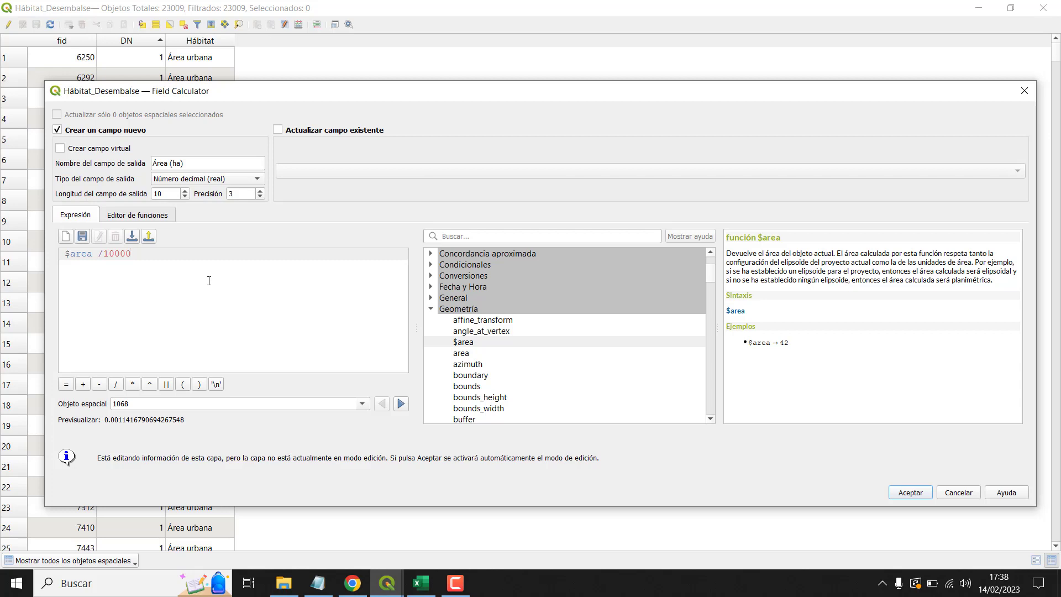
{"action": "scroll", "coordinate": [259, 194], "scroll_direction": "up", "scroll_amount": 3}
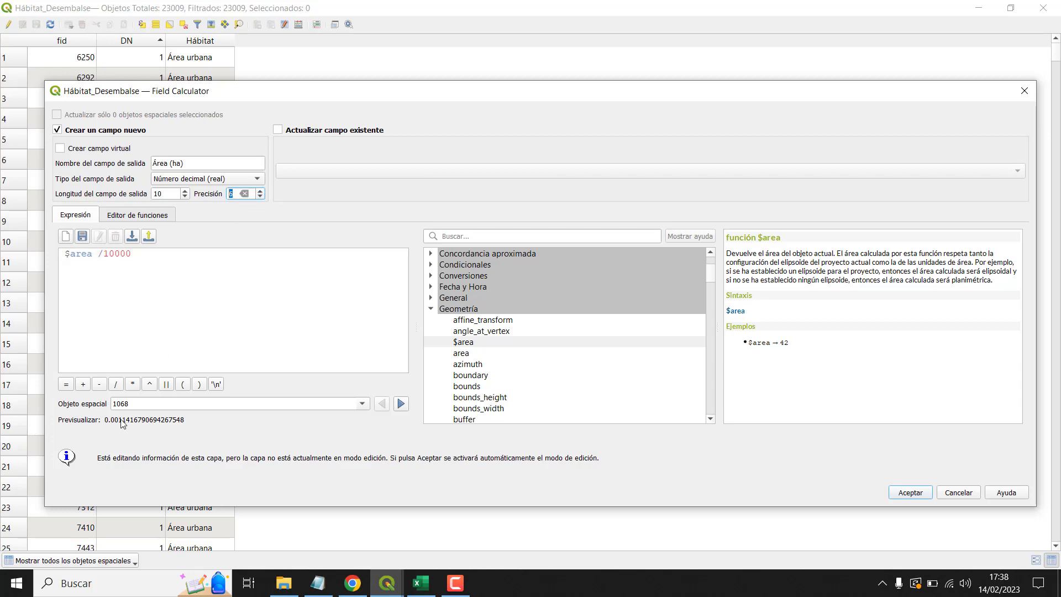
{"action": "left_click_drag", "start_coordinate": [135, 422], "coordinate": [104, 422]}
{"action": "left_click", "coordinate": [154, 422]}
{"action": "left_click", "coordinate": [220, 343]}
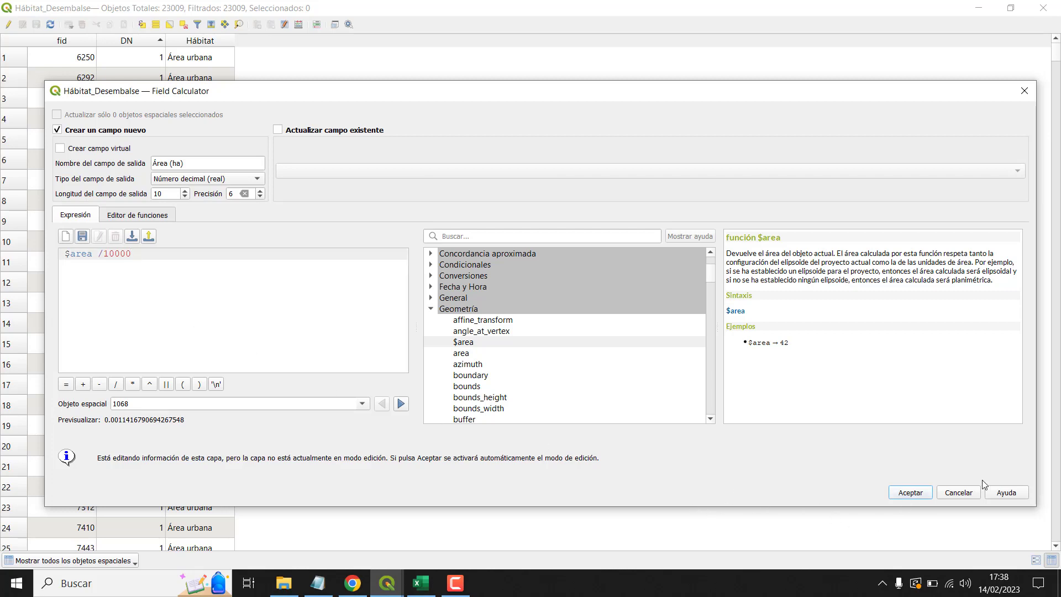
Step: Look through the remaining geometry functions and cancel the Área (ha) field calculation
{"action": "left_click", "coordinate": [967, 494]}
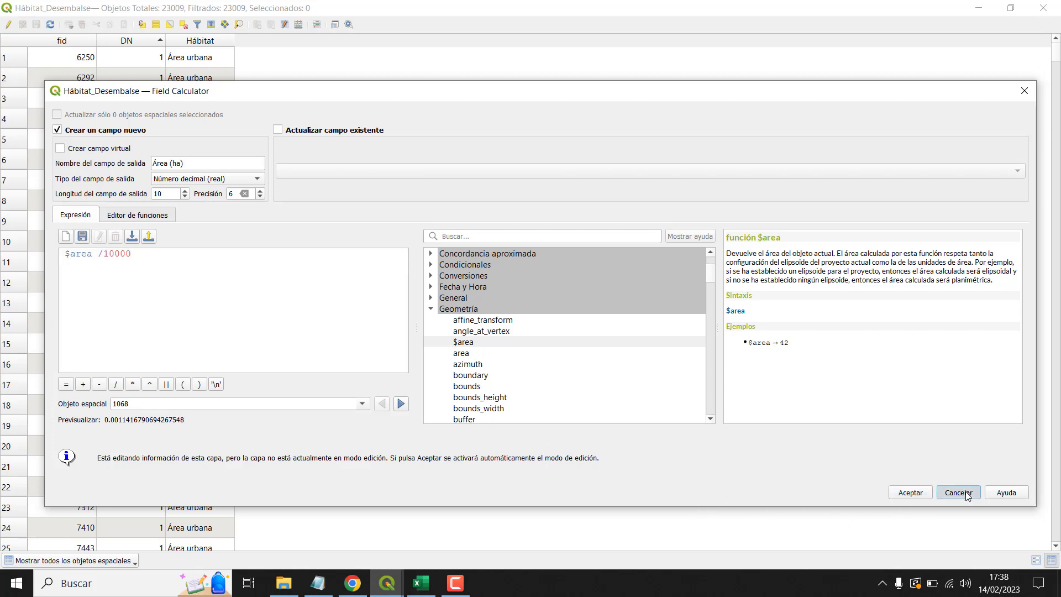
{"action": "scroll", "coordinate": [540, 410], "scroll_direction": "down", "scroll_amount": 10}
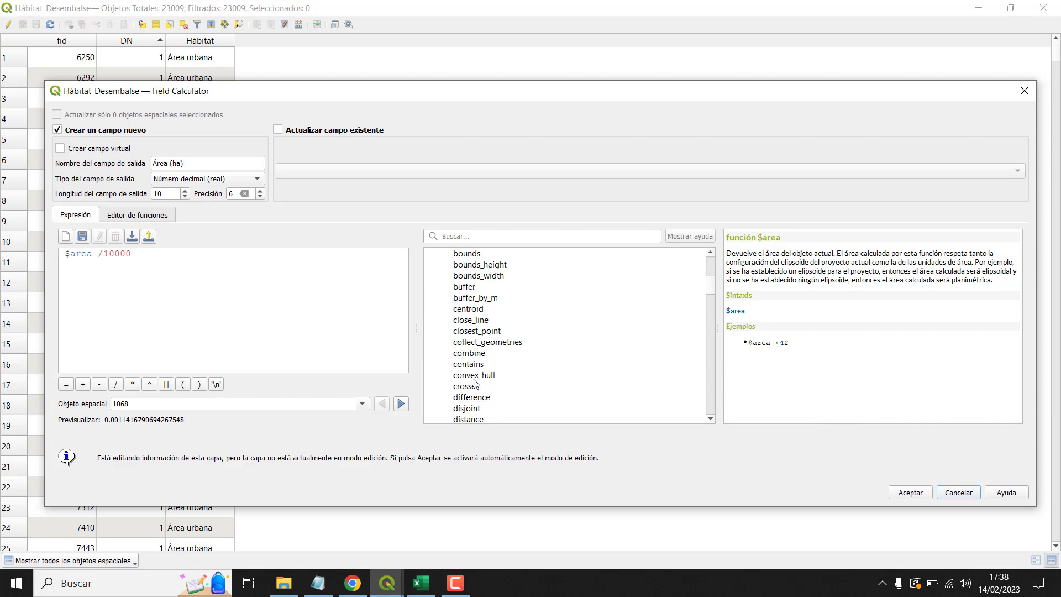
{"action": "scroll", "coordinate": [481, 396], "scroll_direction": "down", "scroll_amount": 20}
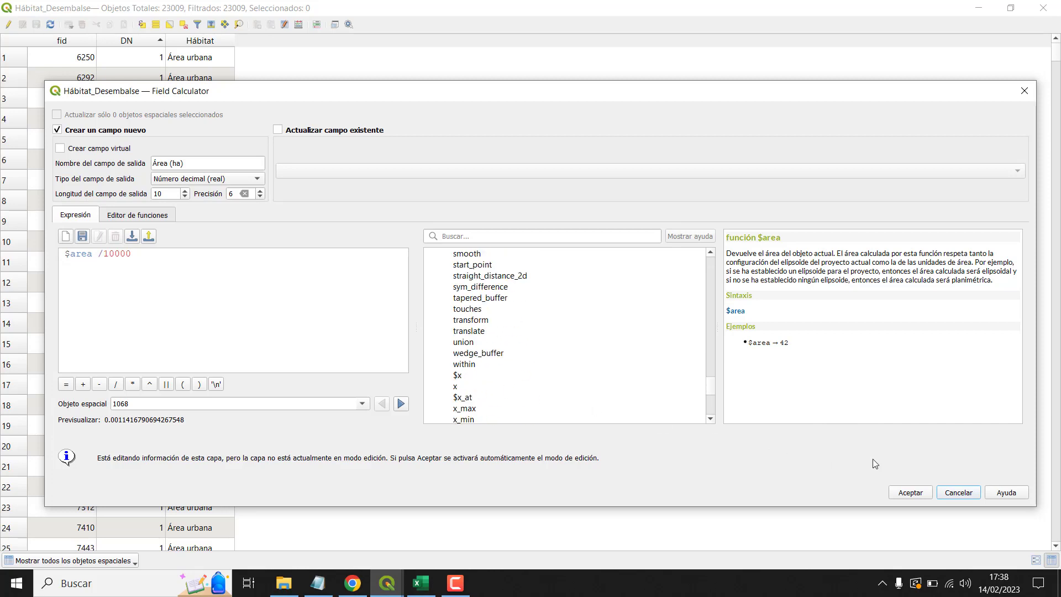
{"action": "left_click", "coordinate": [947, 493]}
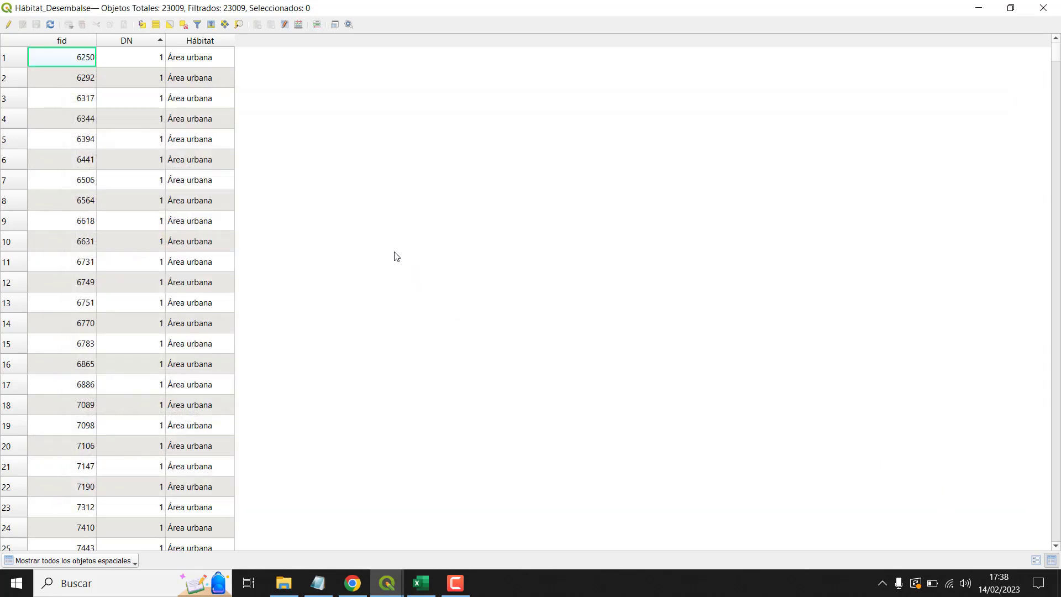
Step: Reopen the field calculator, browse the Geometría functions, read the description of $length, and cancel the calculator
{"action": "left_click", "coordinate": [299, 25]}
{"action": "scroll", "coordinate": [442, 343], "scroll_direction": "down", "scroll_amount": 3}
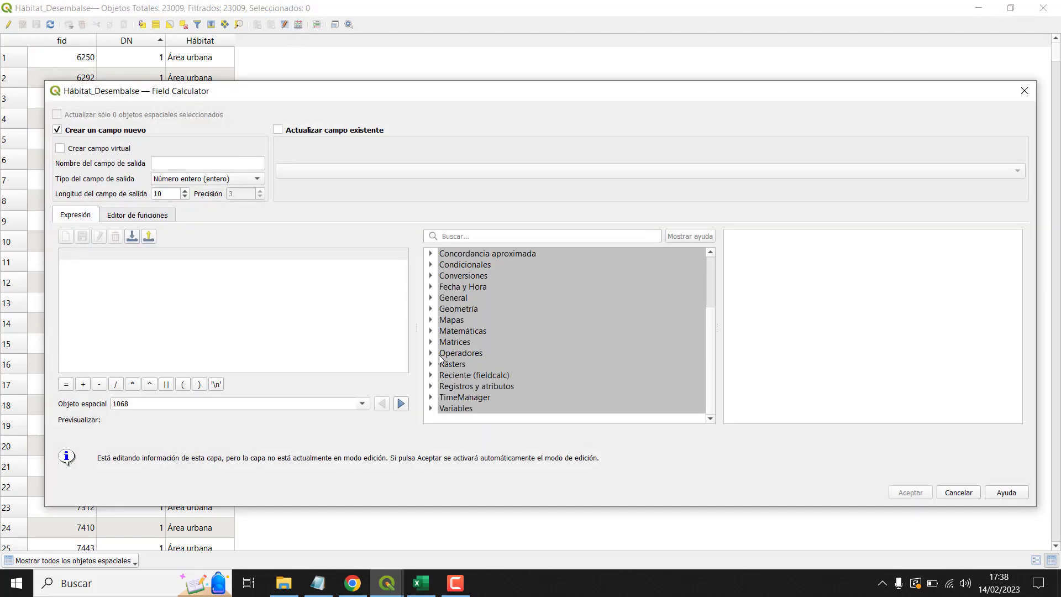
{"action": "left_click", "coordinate": [432, 311]}
{"action": "scroll", "coordinate": [486, 374], "scroll_direction": "down", "scroll_amount": 15}
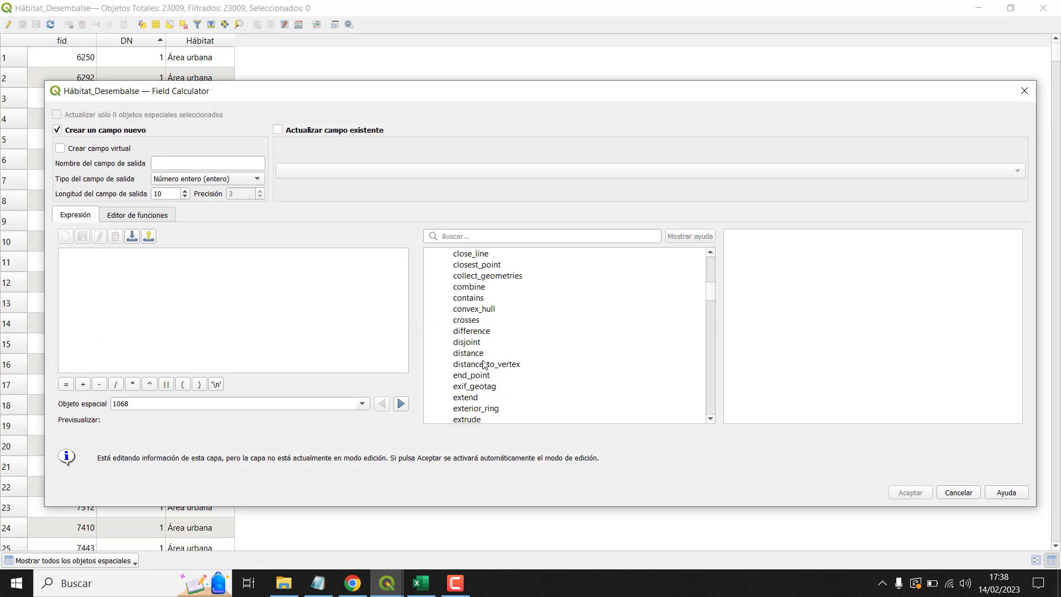
{"action": "scroll", "coordinate": [487, 375], "scroll_direction": "down", "scroll_amount": 20}
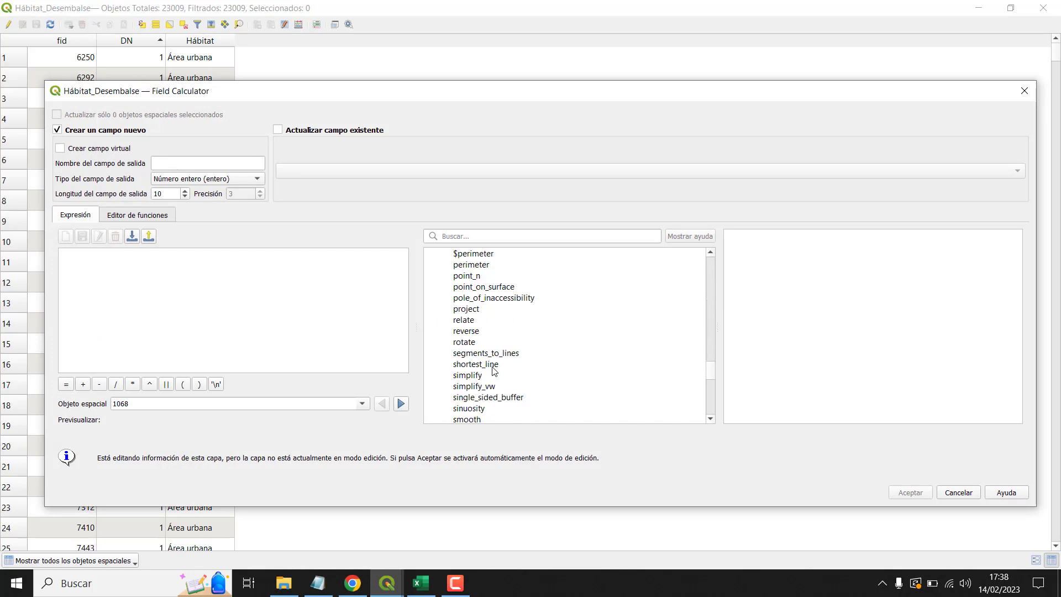
{"action": "scroll", "coordinate": [479, 363], "scroll_direction": "down", "scroll_amount": 2}
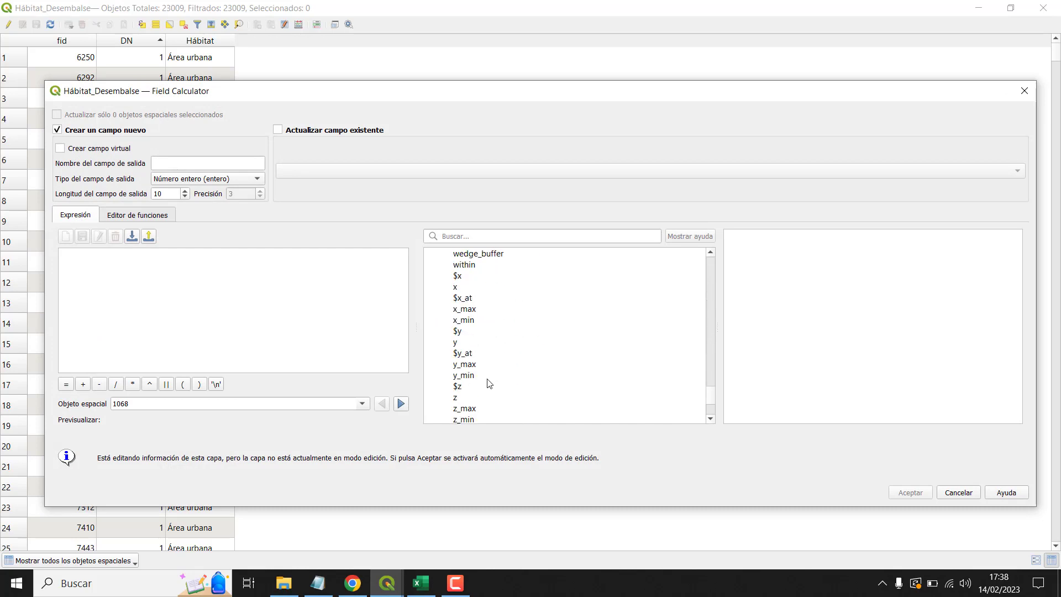
{"action": "scroll", "coordinate": [487, 370], "scroll_direction": "up", "scroll_amount": 20}
{"action": "scroll", "coordinate": [492, 378], "scroll_direction": "up", "scroll_amount": 6}
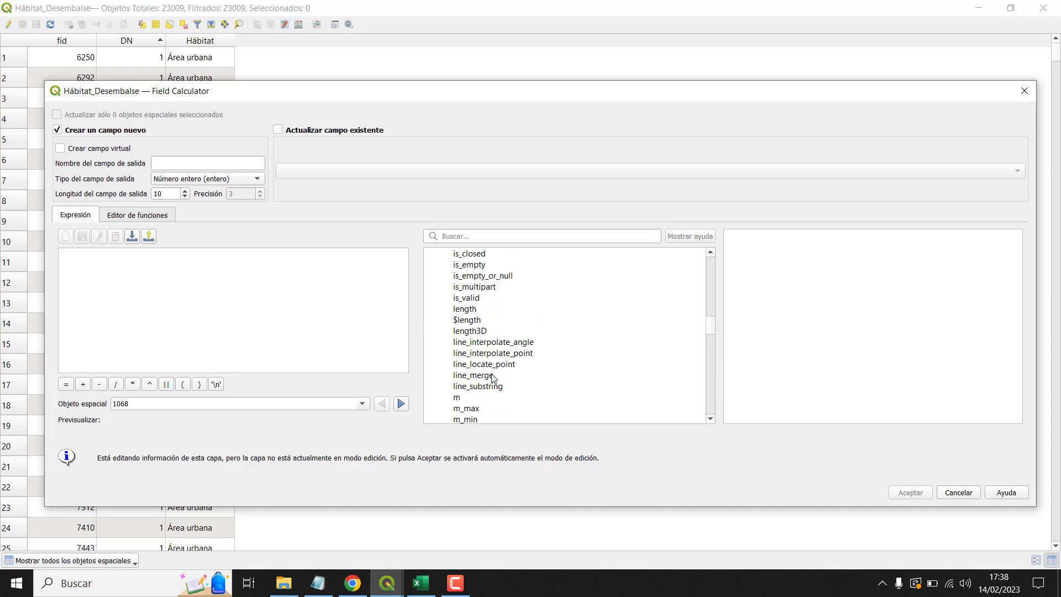
{"action": "left_click", "coordinate": [465, 323]}
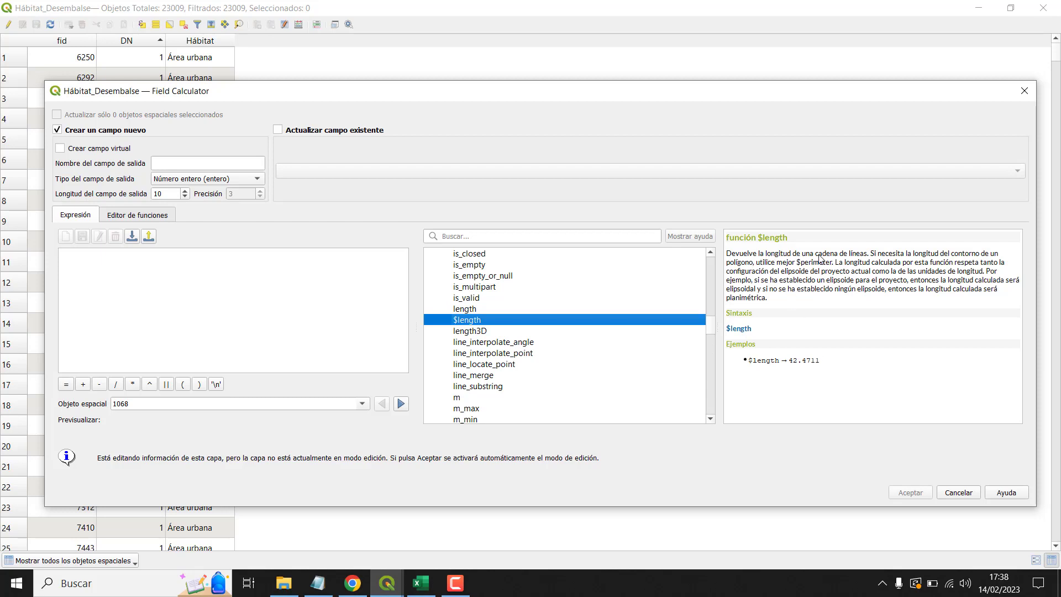
{"action": "left_click", "coordinate": [867, 257]}
{"action": "left_click_drag", "start_coordinate": [867, 257], "coordinate": [731, 254]}
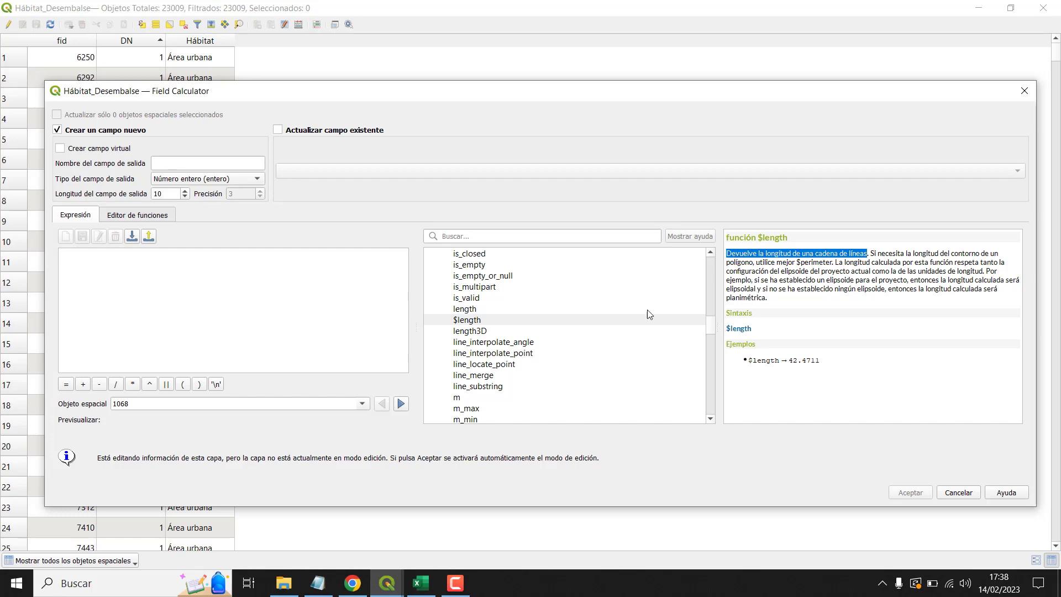
{"action": "left_click", "coordinate": [959, 494]}
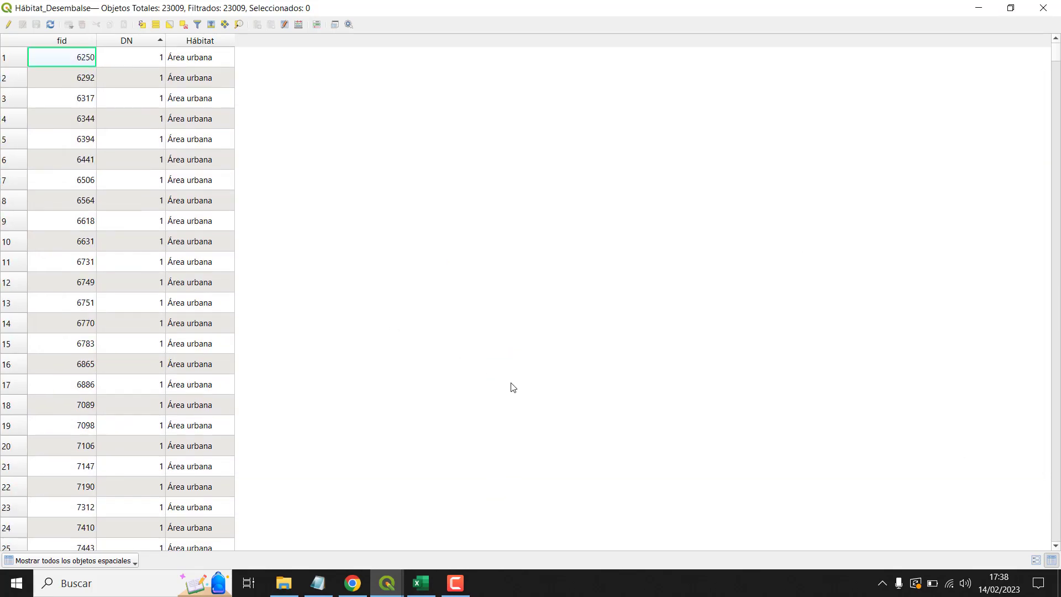
Step: Switch editing on and off for Hábitat_Desembalse, look over its rows, and close the attribute table
{"action": "left_click", "coordinate": [9, 25]}
{"action": "left_click", "coordinate": [8, 25]}
{"action": "scroll", "coordinate": [445, 289], "scroll_direction": "down", "scroll_amount": 10}
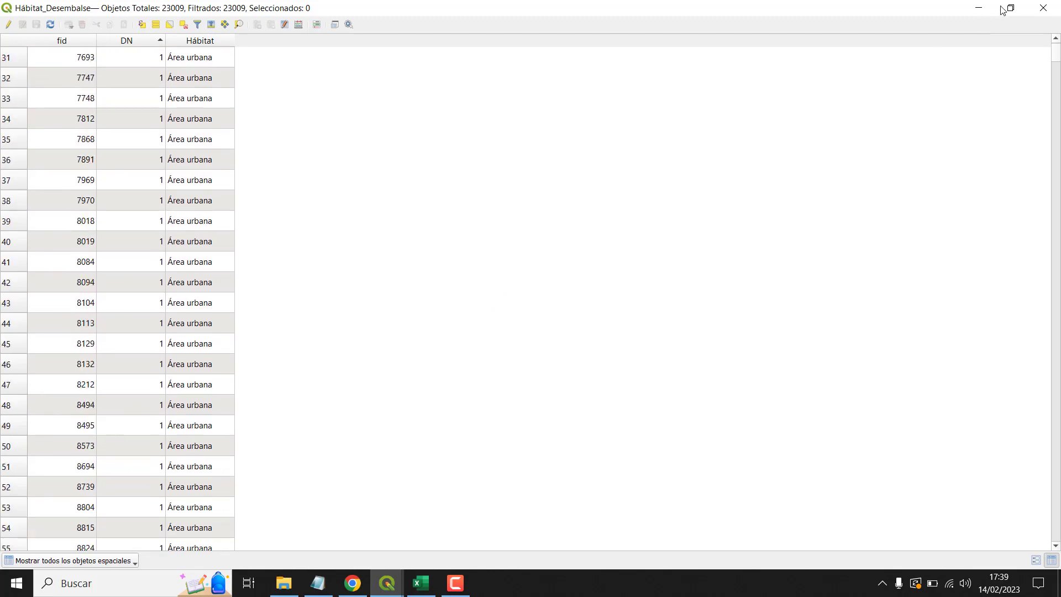
{"action": "left_click", "coordinate": [1043, 8]}
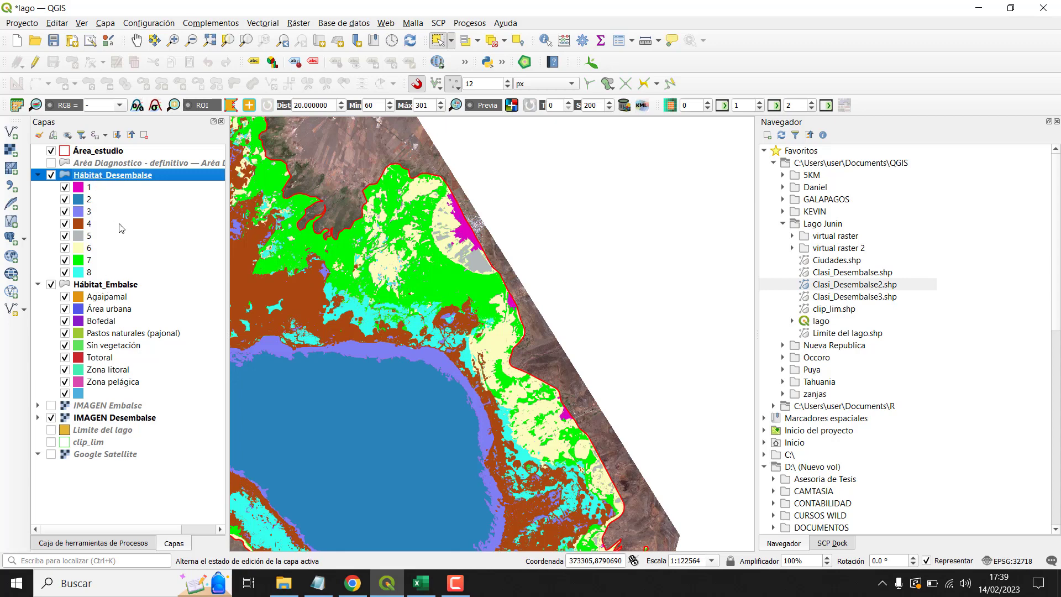
Step: Reopen the Hábitat_Desembalse attribute table, review its DN and Hábitat fields, and close the table
{"action": "left_click", "coordinate": [89, 286]}
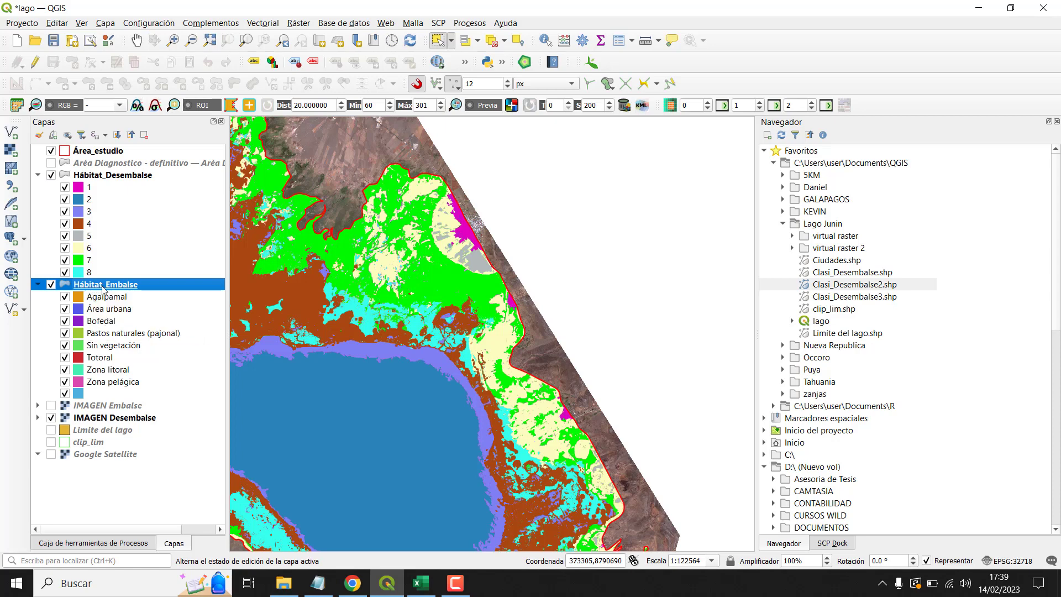
{"action": "left_click", "coordinate": [110, 175]}
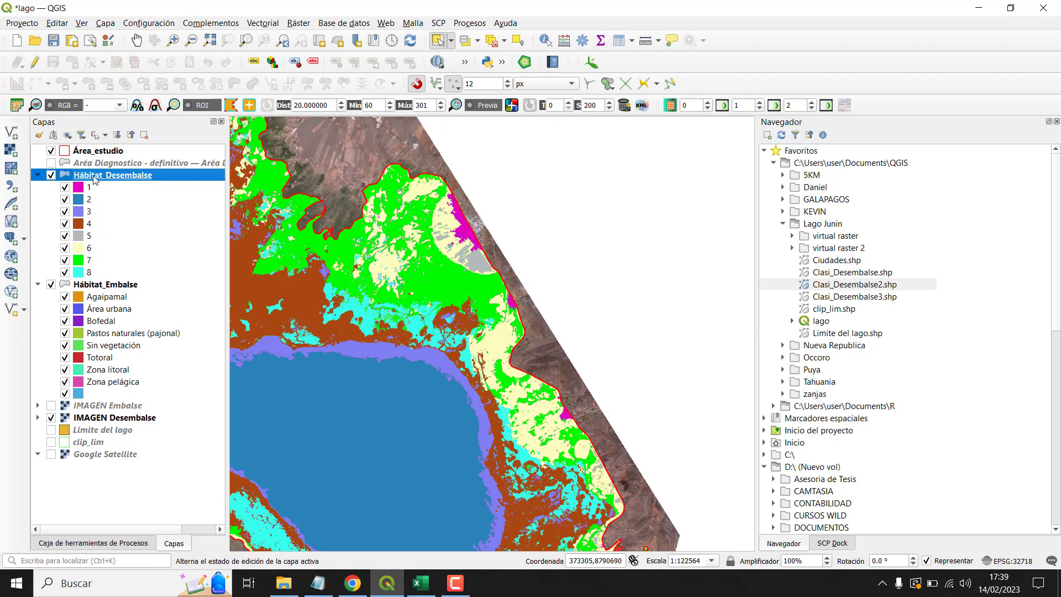
{"action": "right_click", "coordinate": [94, 178]}
{"action": "left_click", "coordinate": [211, 373]}
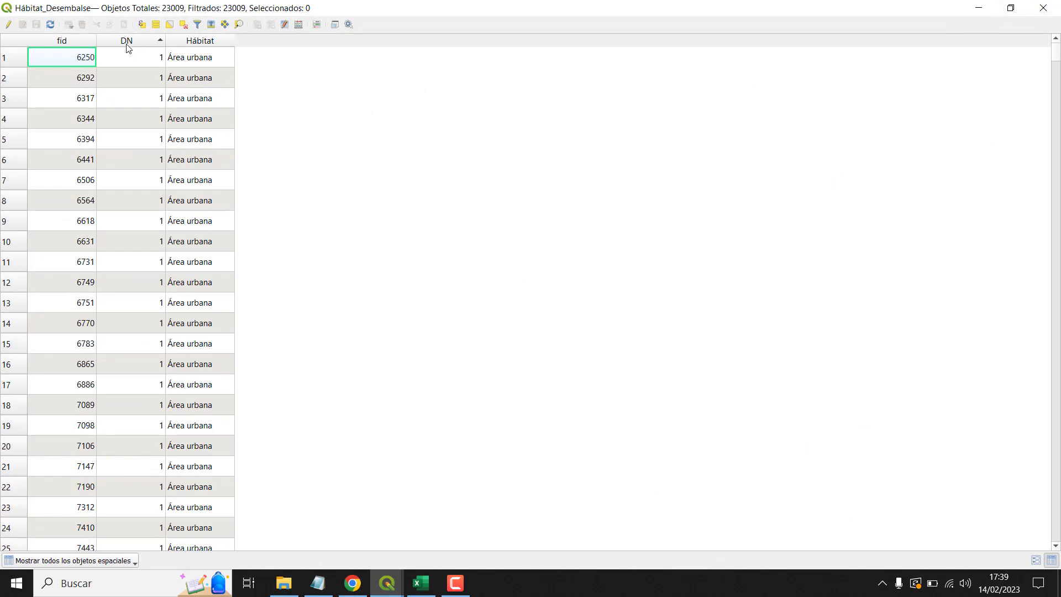
{"action": "left_click", "coordinate": [1038, 10]}
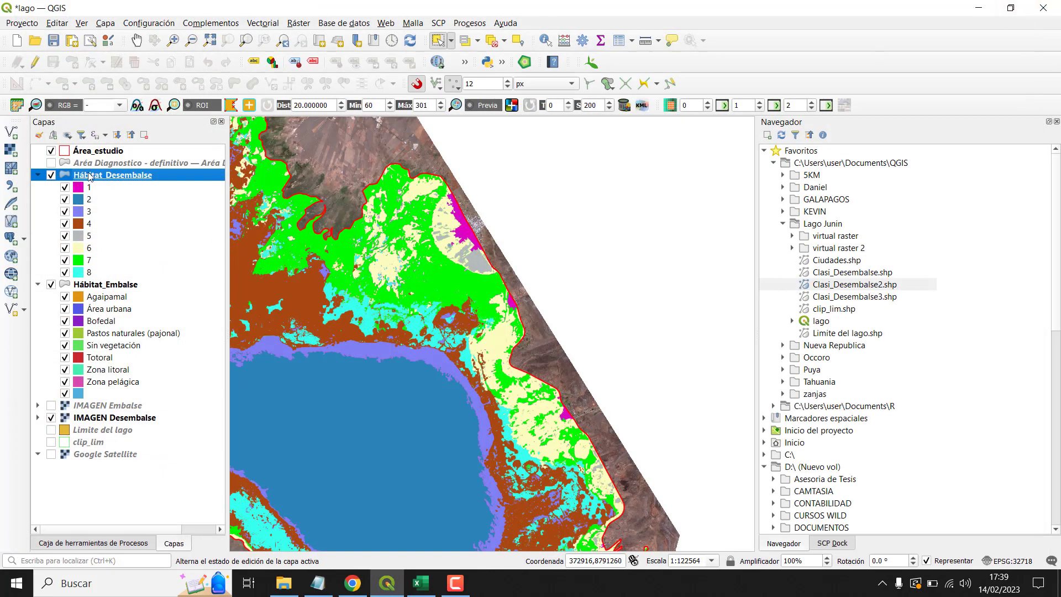
Step: Open the Hábitat_Embalse attribute table to examine its gridcode and Hábitat fields
{"action": "left_click", "coordinate": [96, 285]}
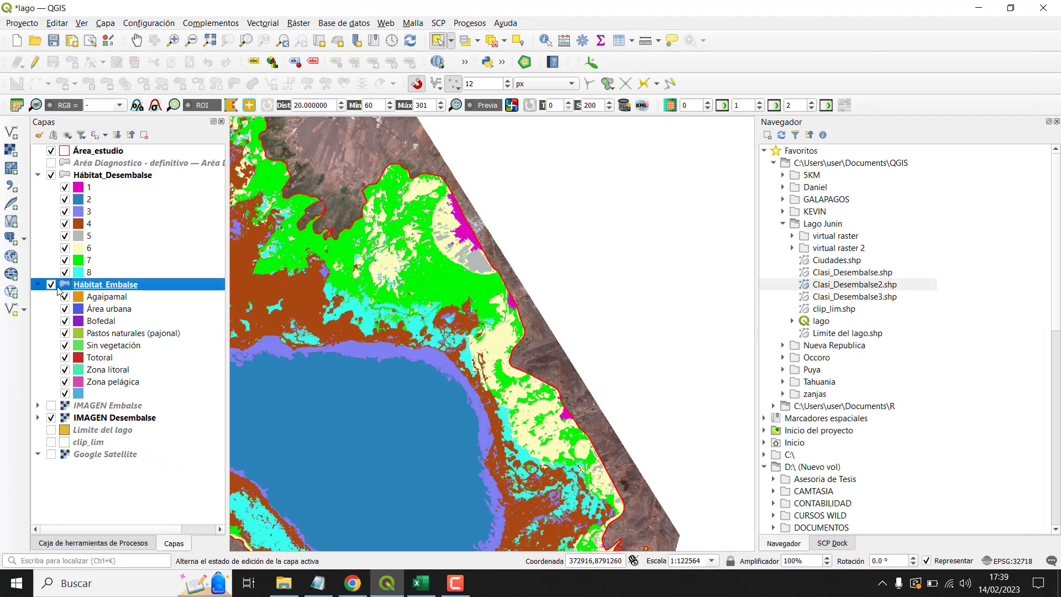
{"action": "right_click", "coordinate": [86, 285]}
{"action": "left_click", "coordinate": [222, 206]}
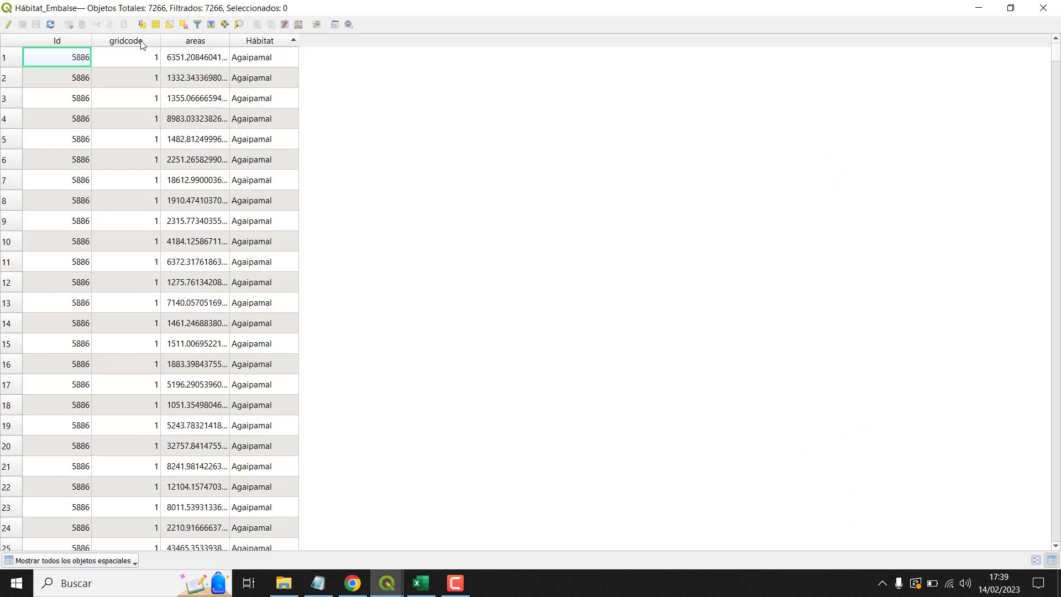
Step: Sort the Hábitat_Embalse attribute table by gridcode, close it, and select the Hábitat_Desembalse layer
{"action": "left_click", "coordinate": [113, 43]}
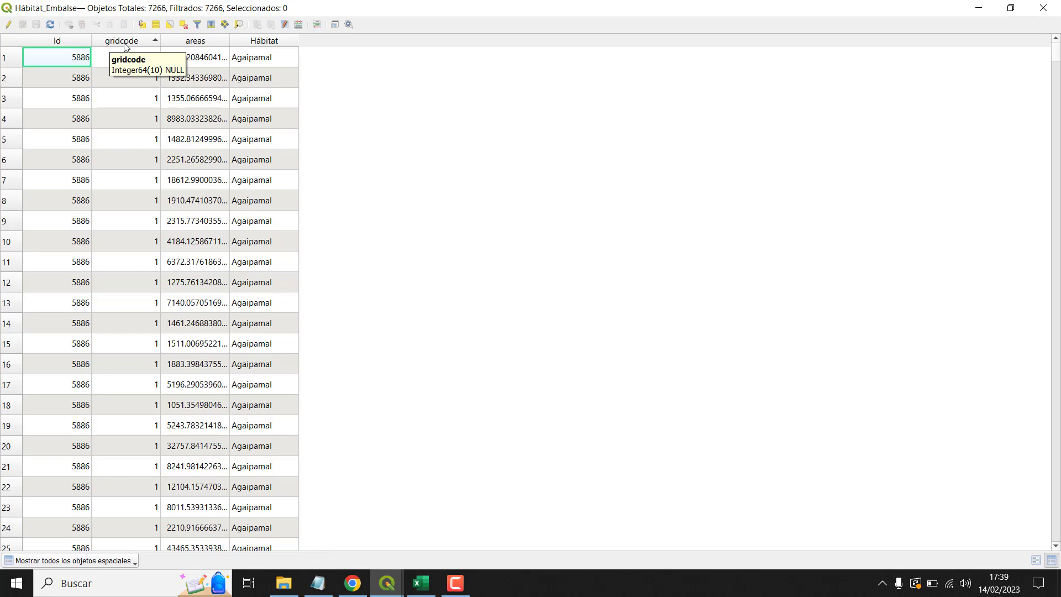
{"action": "left_click", "coordinate": [1043, 8]}
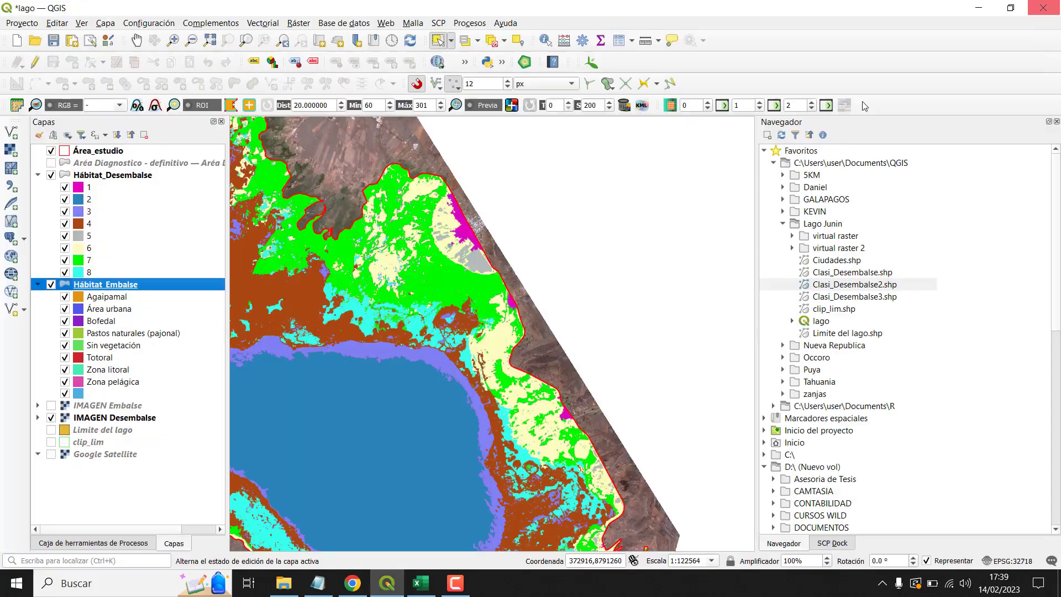
{"action": "left_click", "coordinate": [88, 175]}
{"action": "right_click", "coordinate": [87, 175]}
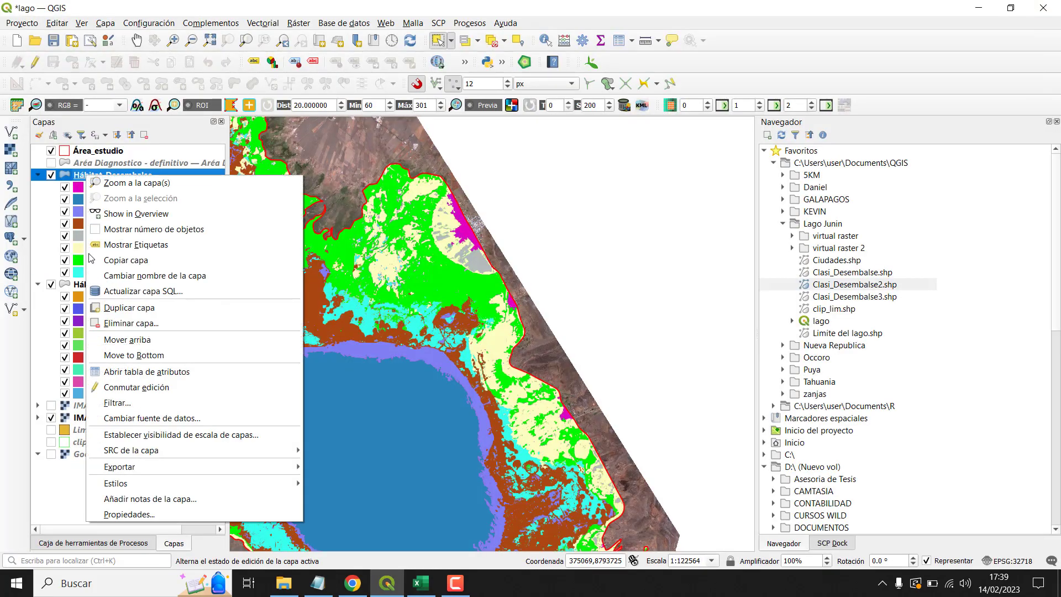
{"action": "left_click", "coordinate": [80, 176]}
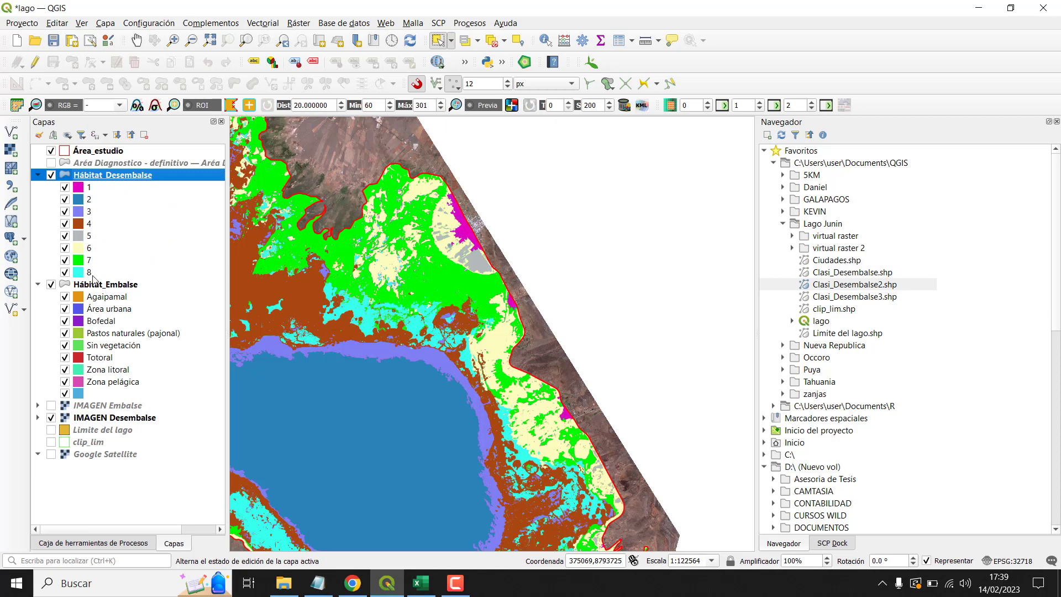
Step: Set the simple fill of the Agaipamal class in Hábitat_Embalse to the recently used cyan
{"action": "left_click", "coordinate": [83, 298]}
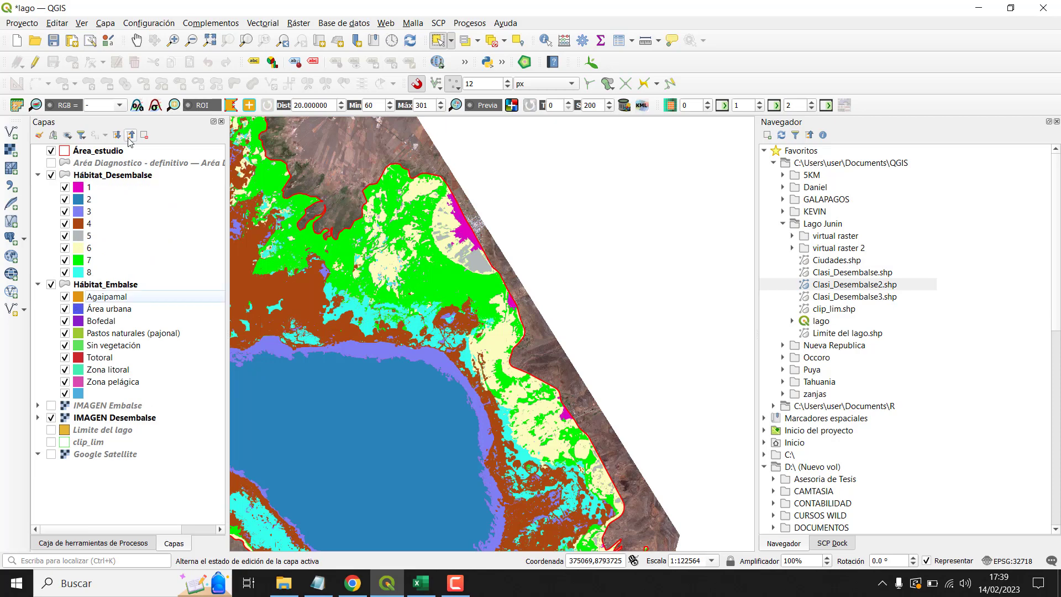
{"action": "double_click", "coordinate": [80, 300]}
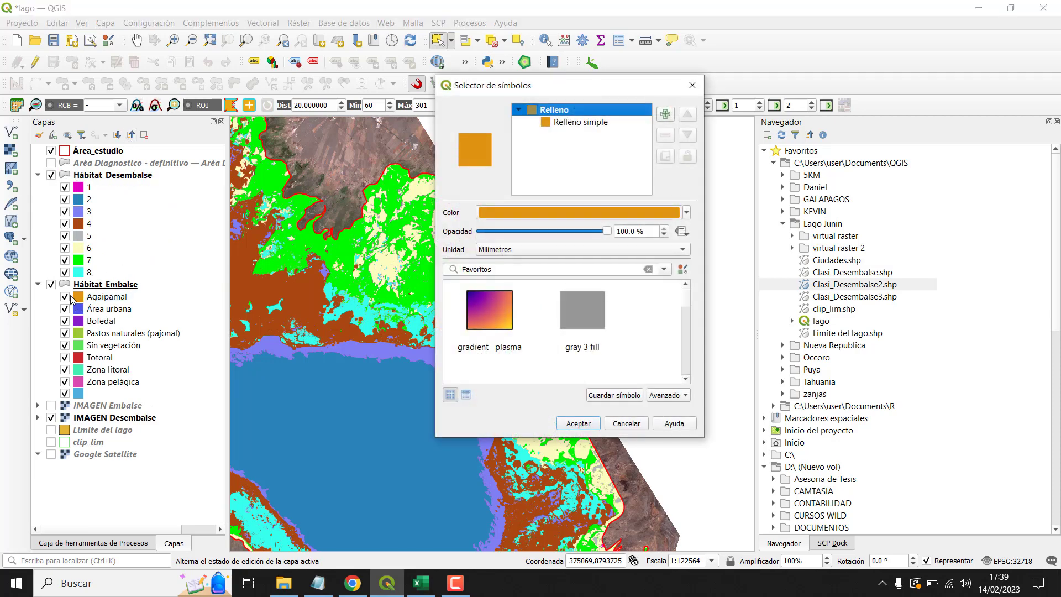
{"action": "left_click", "coordinate": [559, 122]}
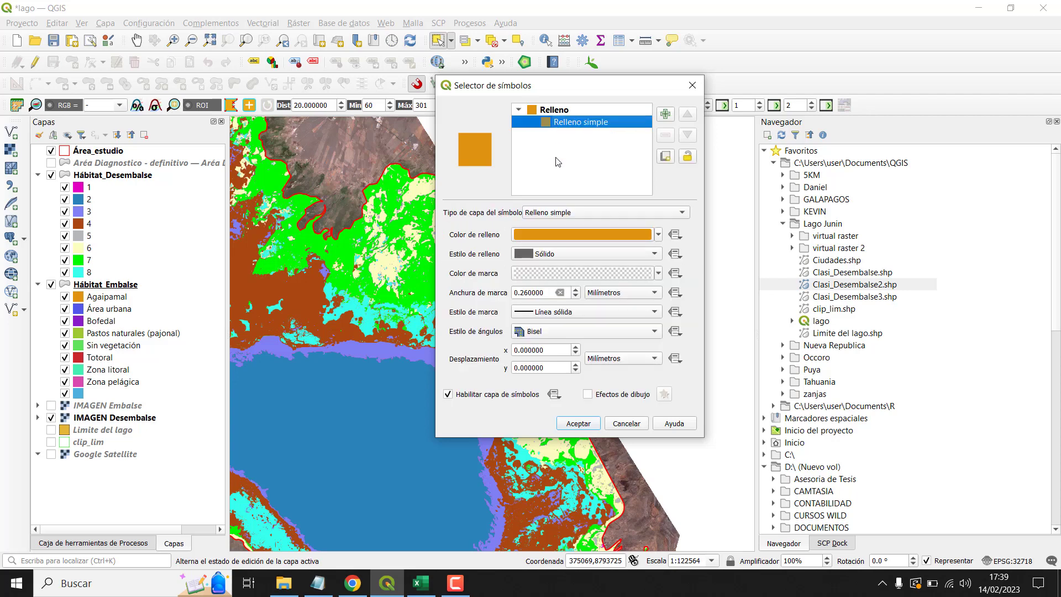
{"action": "left_click", "coordinate": [659, 235]}
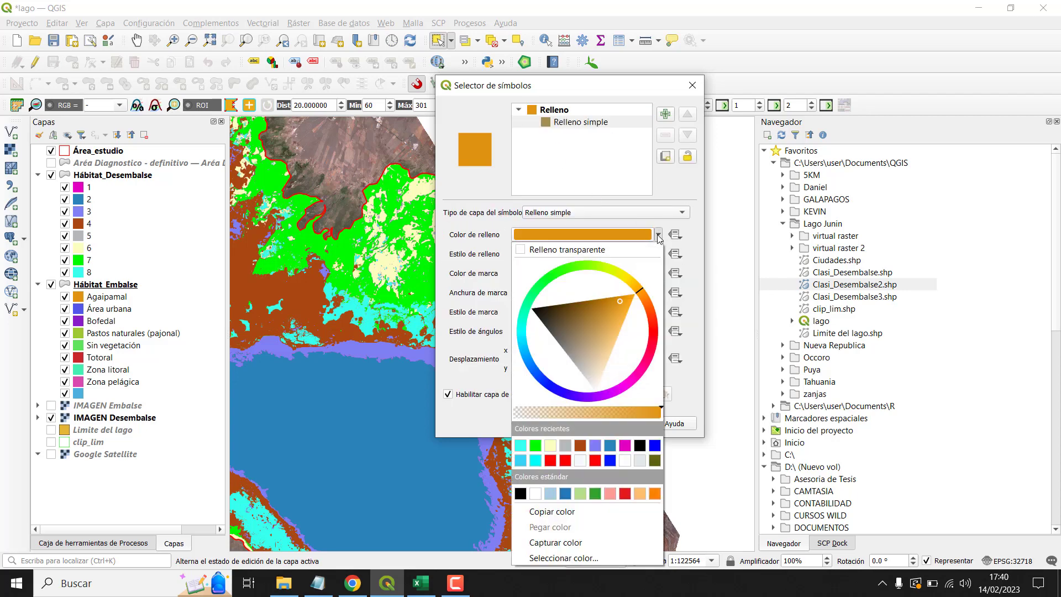
{"action": "left_click", "coordinate": [520, 442]}
{"action": "left_click", "coordinate": [564, 425]}
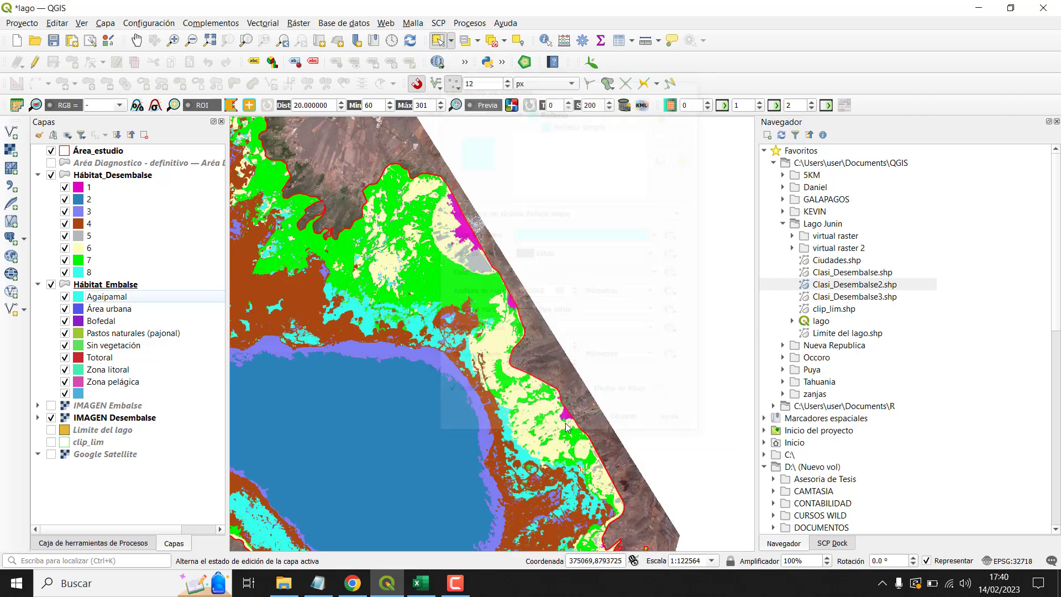
Step: Change the Área urbana class of Hábitat_Embalse to the recently used magenta
{"action": "double_click", "coordinate": [108, 313]}
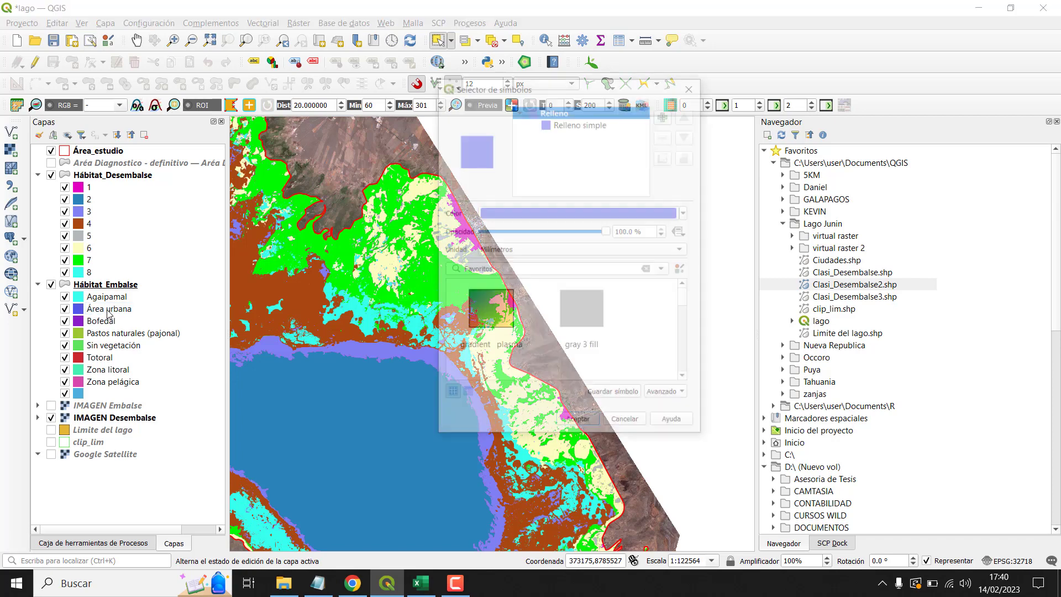
{"action": "left_click", "coordinate": [688, 213]}
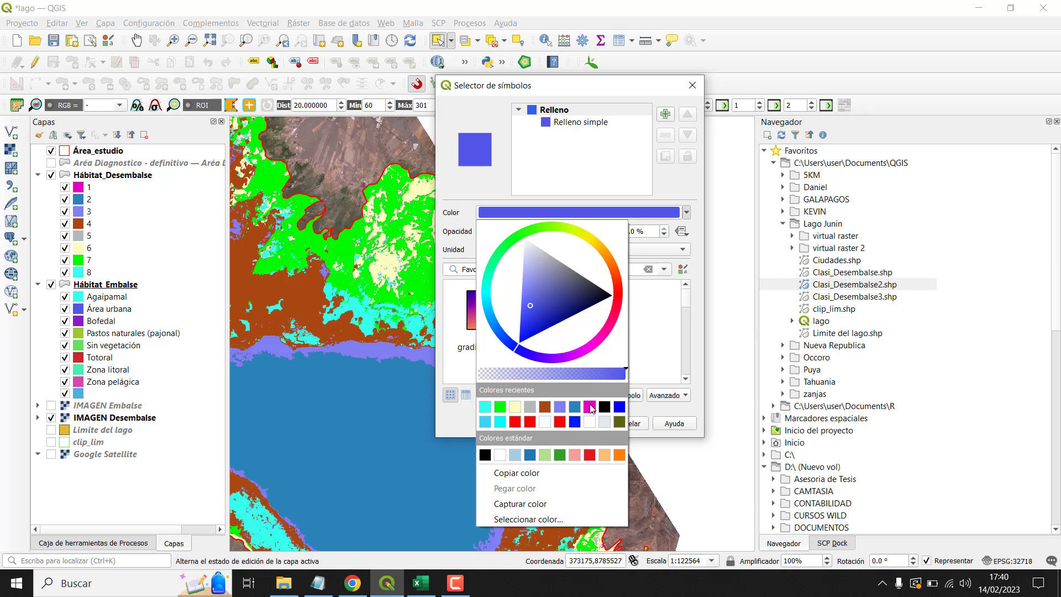
{"action": "left_click", "coordinate": [589, 407]}
{"action": "left_click", "coordinate": [580, 424]}
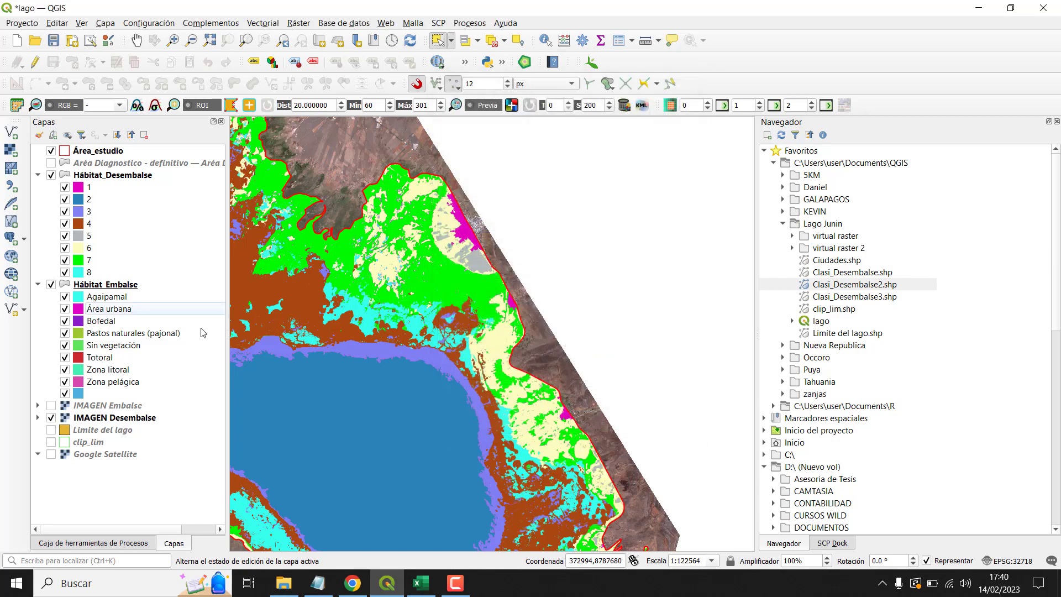
Step: Recolor the Bofedal class of Hábitat_Embalse with the recently used bright green
{"action": "double_click", "coordinate": [106, 321]}
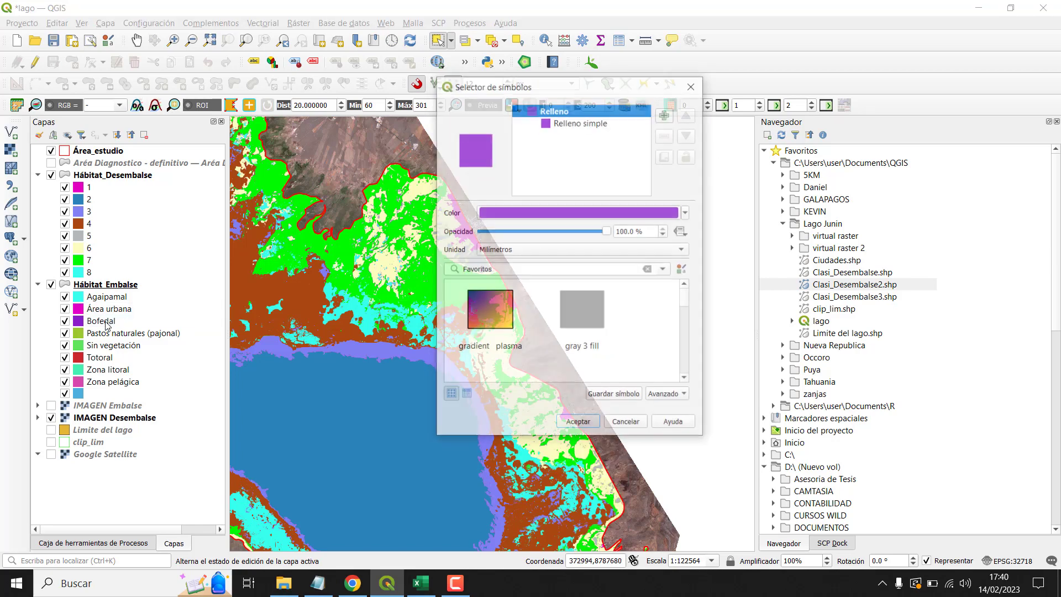
{"action": "left_click", "coordinate": [687, 212]}
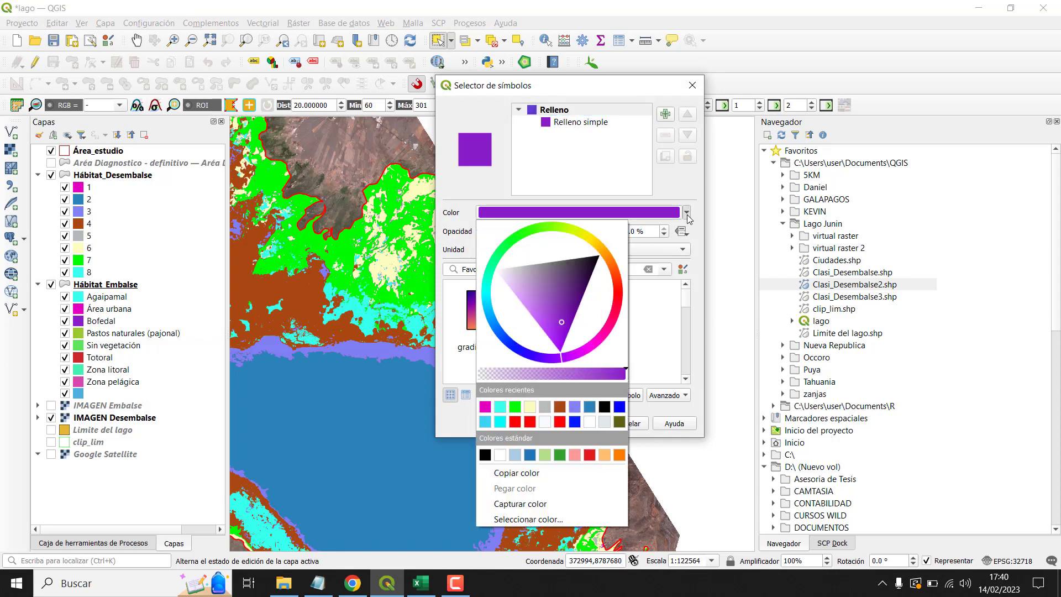
{"action": "left_click", "coordinate": [518, 409]}
{"action": "left_click", "coordinate": [582, 424]}
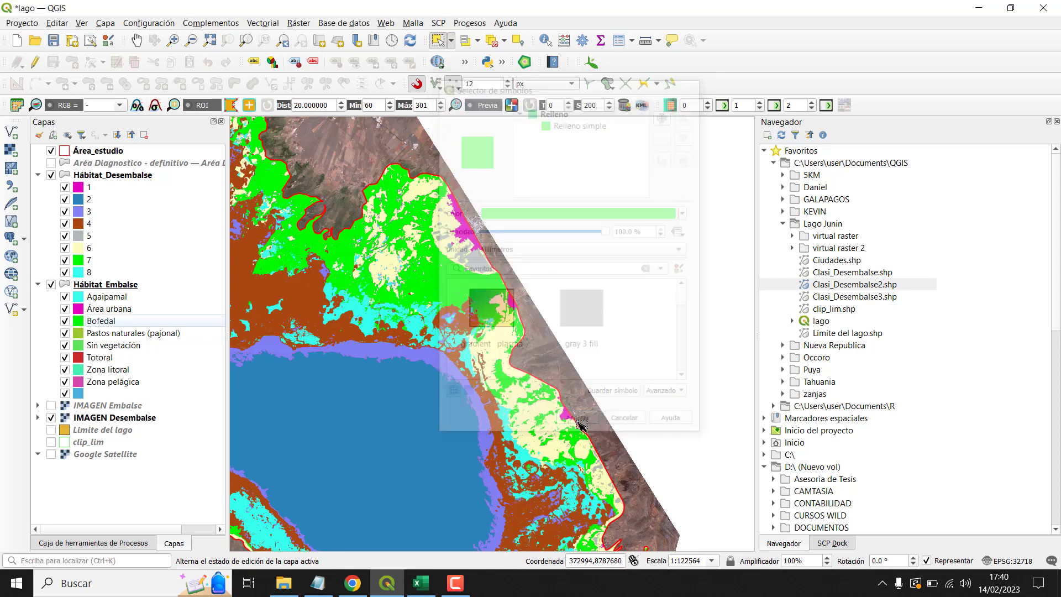